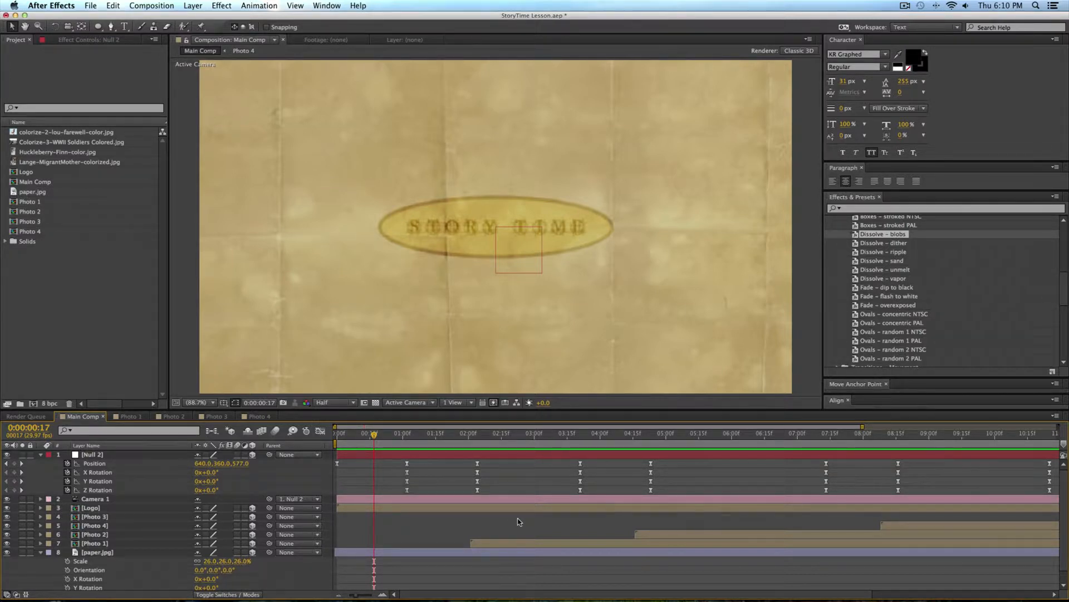
# Step: Switch to Chrome and review the viewer comment requesting a Story Time tutorial below the clean lower third video
pyautogui.press('super+Tab')
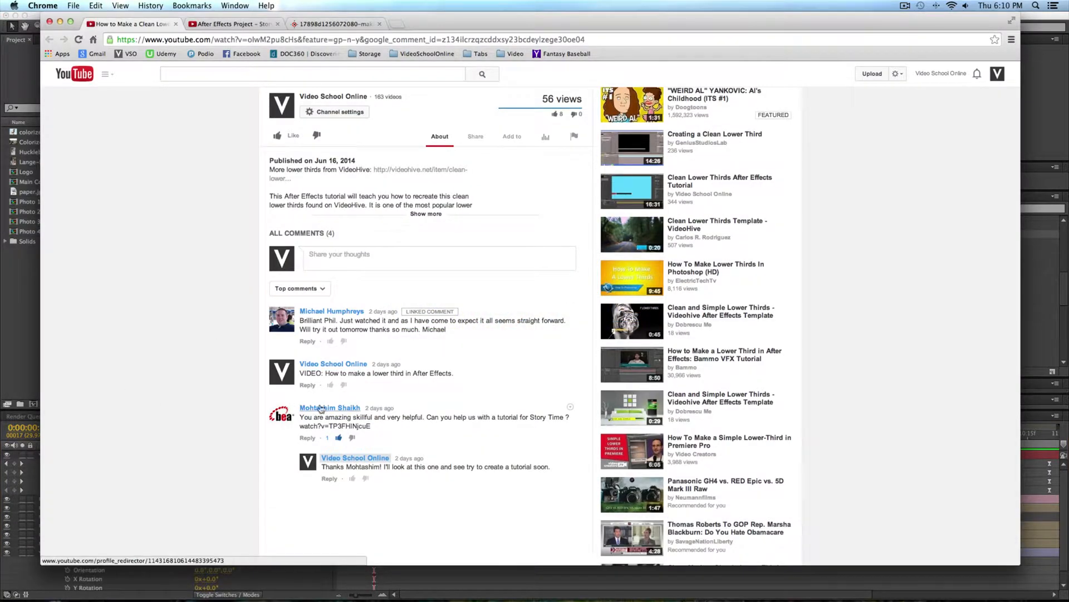
pyautogui.scroll(1, 182, 422)
pyautogui.scroll(5, 175, 405)
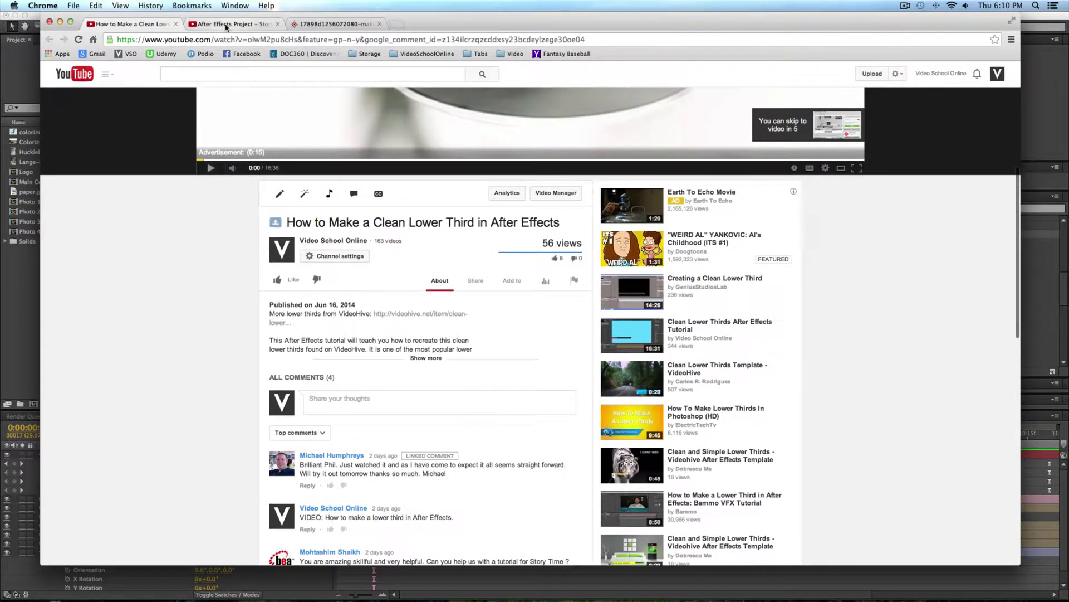
# Step: Play a short section of the "After Effects Project - Story Time" reference video on YouTube, then pause it
pyautogui.click(226, 25)
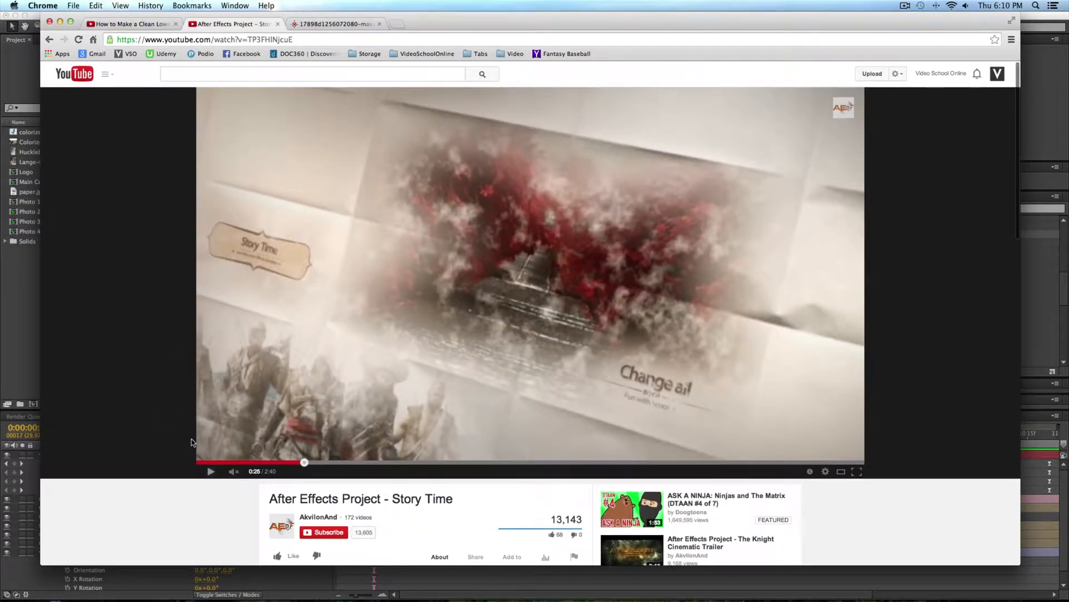
pyautogui.click(257, 462)
pyautogui.moveTo(256, 463); pyautogui.dragTo(241, 464)
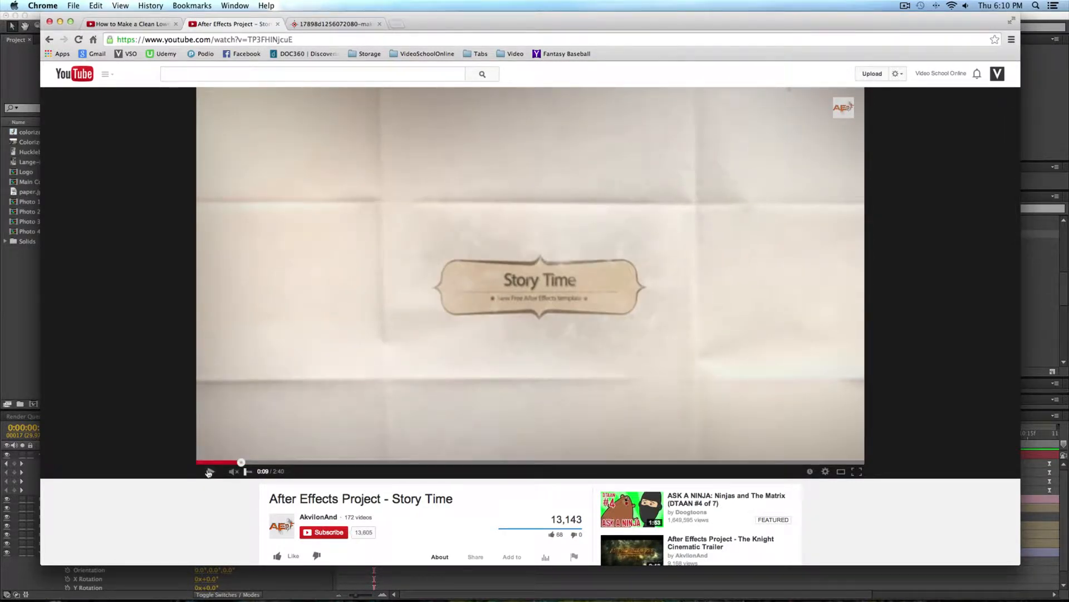
pyautogui.click(210, 472)
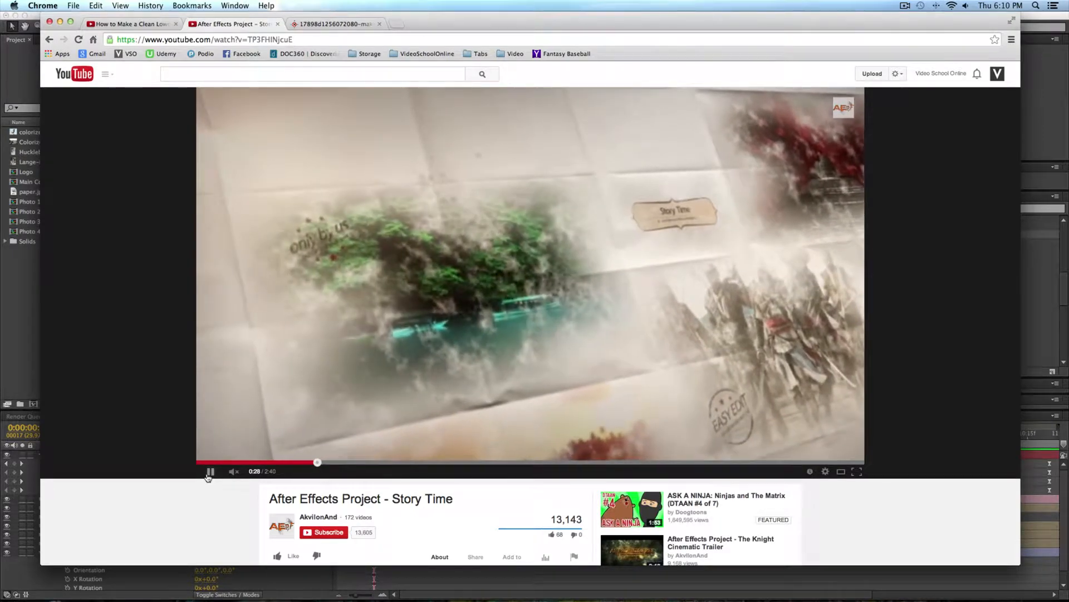
pyautogui.click(210, 472)
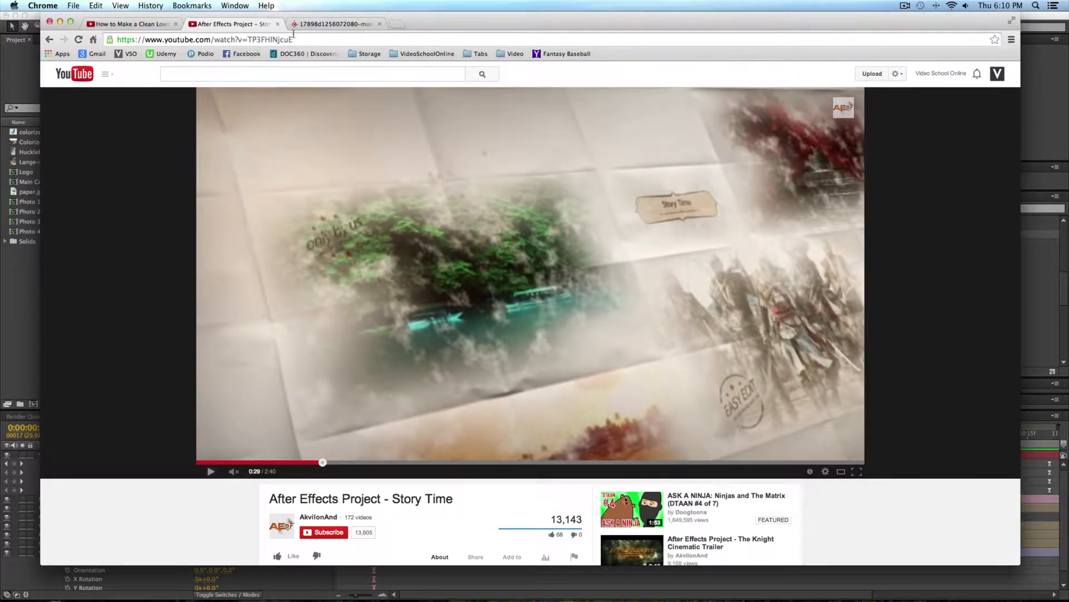
# Step: Inspect the aged paper texture image at full size in the browser and return to After Effects
pyautogui.click(320, 23)
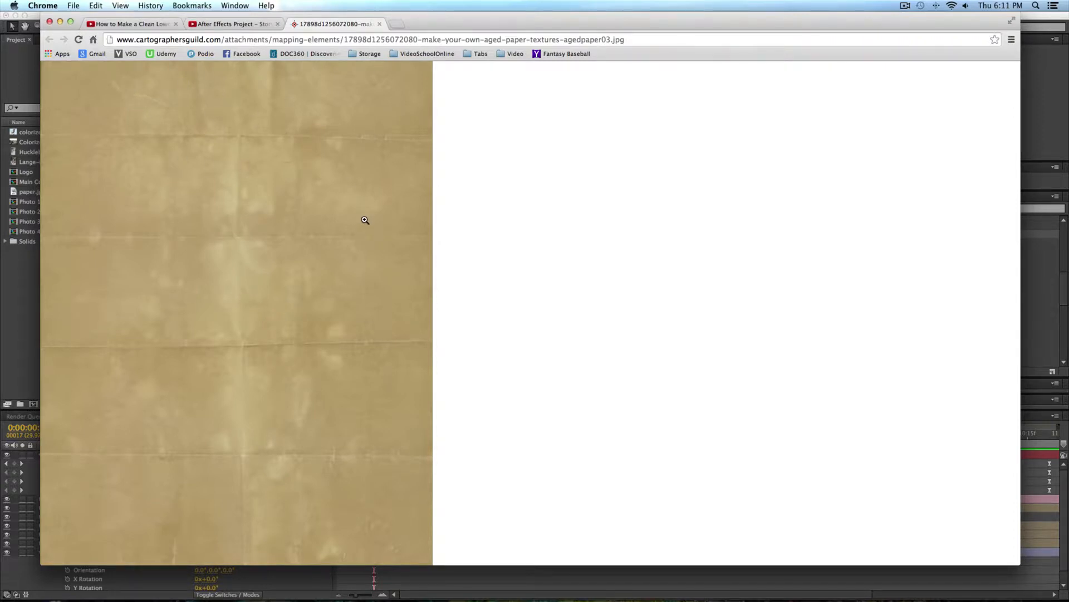
pyautogui.click(246, 245)
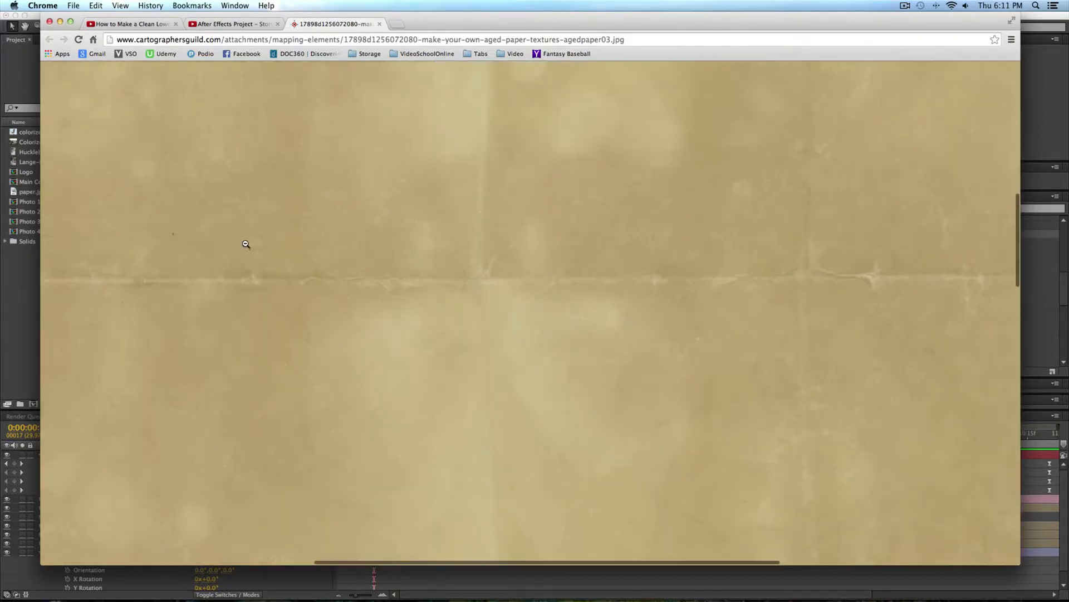
pyautogui.click(246, 246)
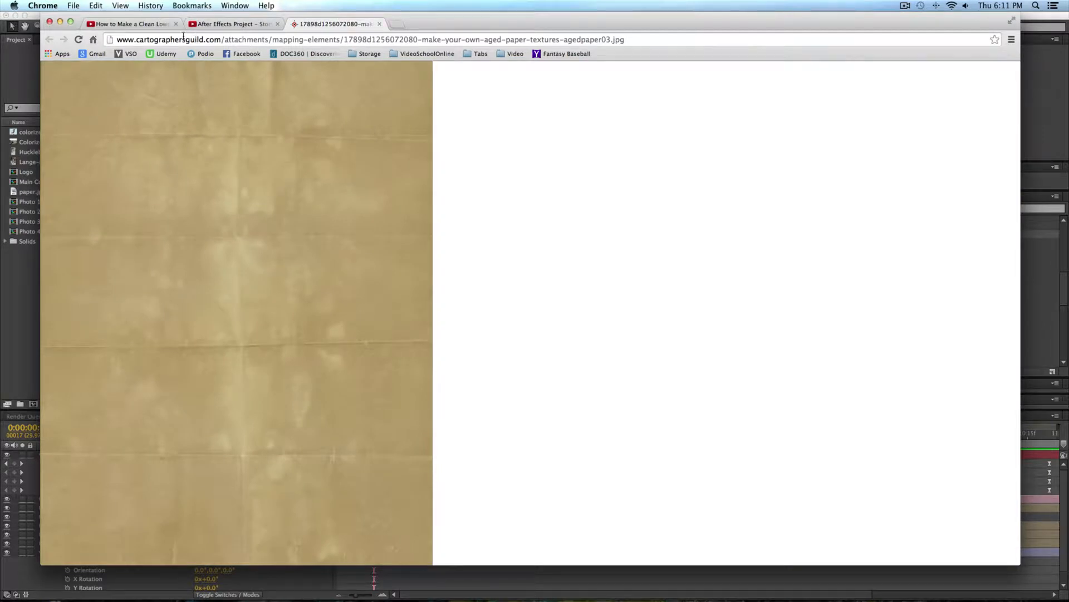
pyautogui.click(16, 347)
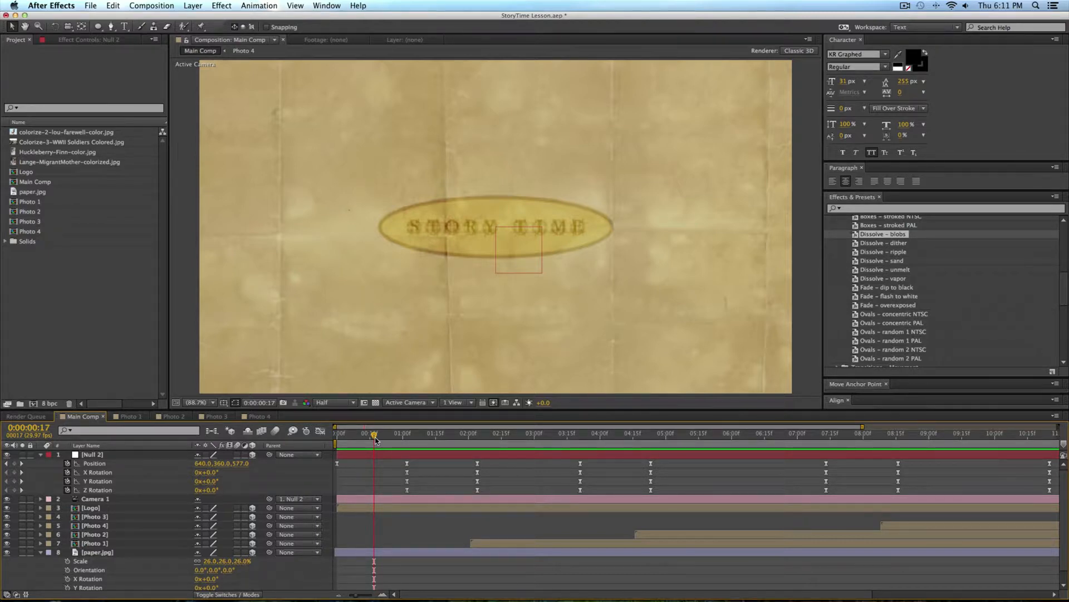
# Step: Look at the paused Story Time reference video in Chrome again and switch back to After Effects
pyautogui.press('super+Tab')
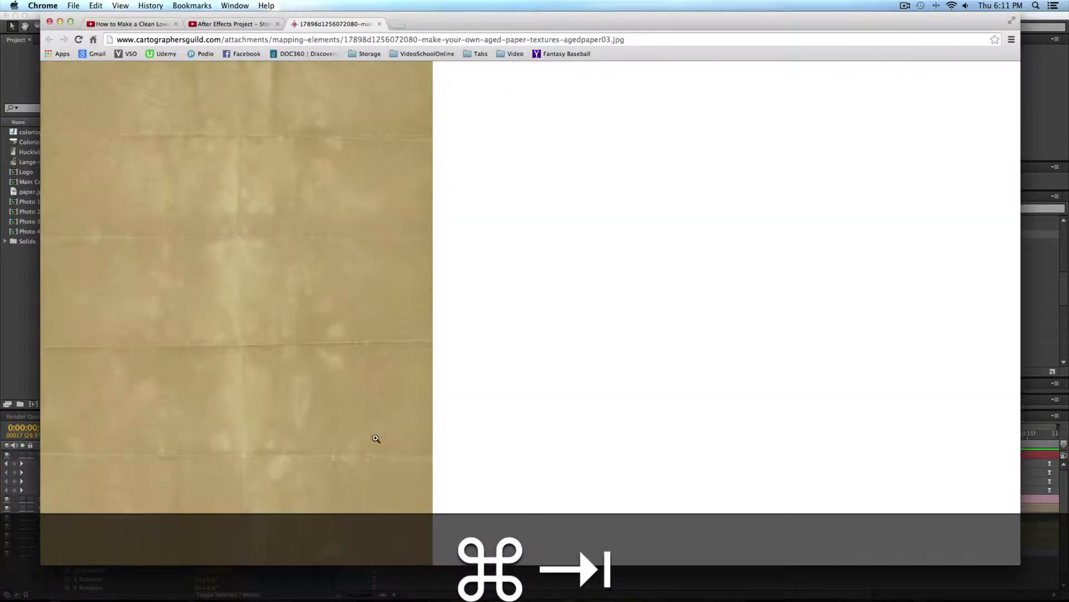
pyautogui.click(216, 25)
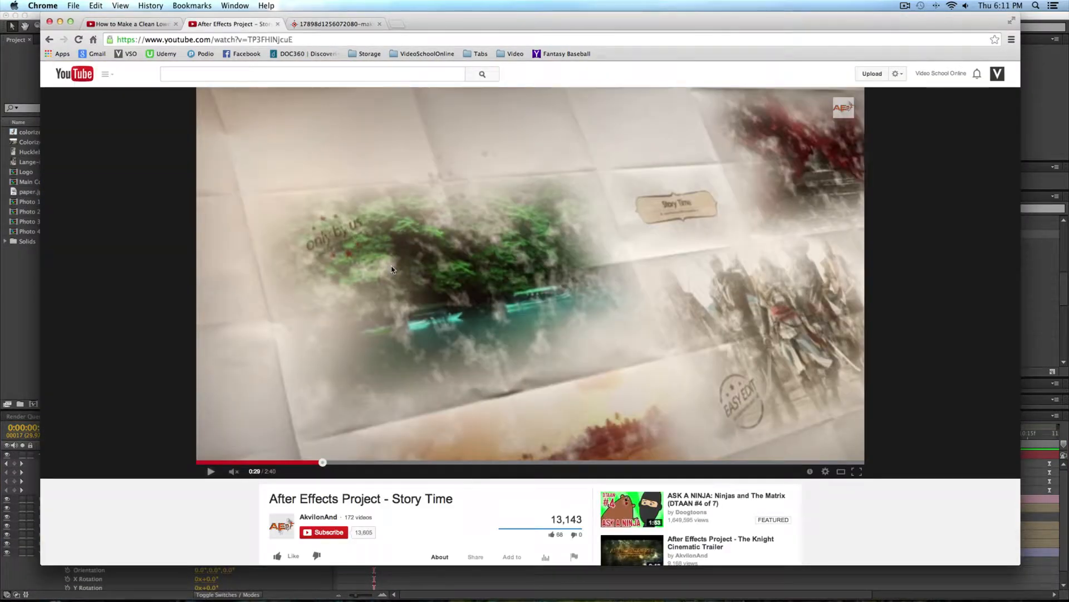
pyautogui.press('super+Tab')
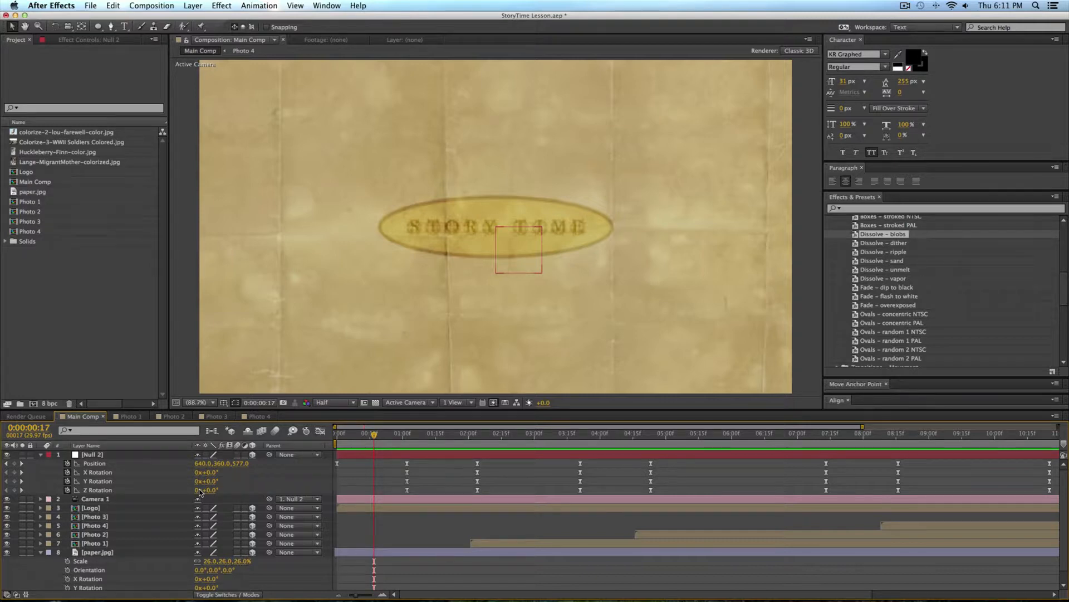
# Step: Run a RAM preview of the finished Main Comp animation and stop it
pyautogui.press('KP_0')
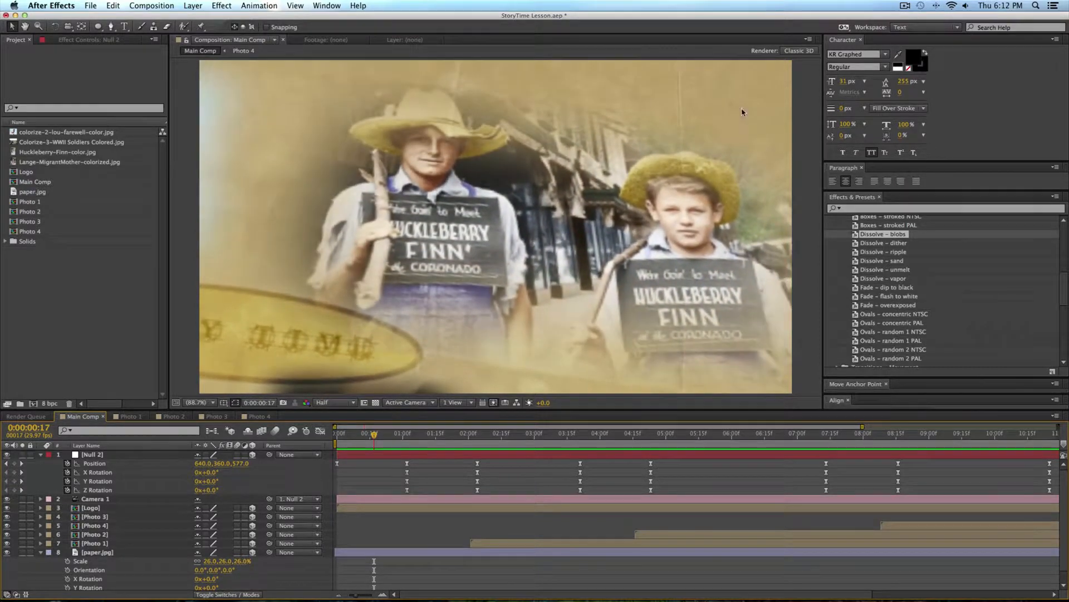
pyautogui.press('KP_0')
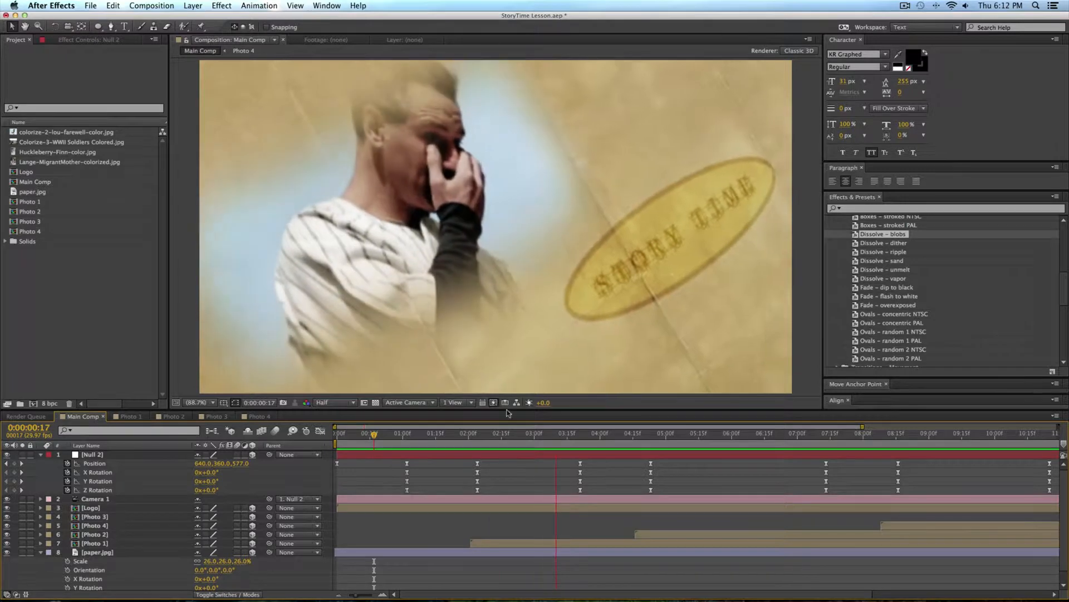
pyautogui.press('space')
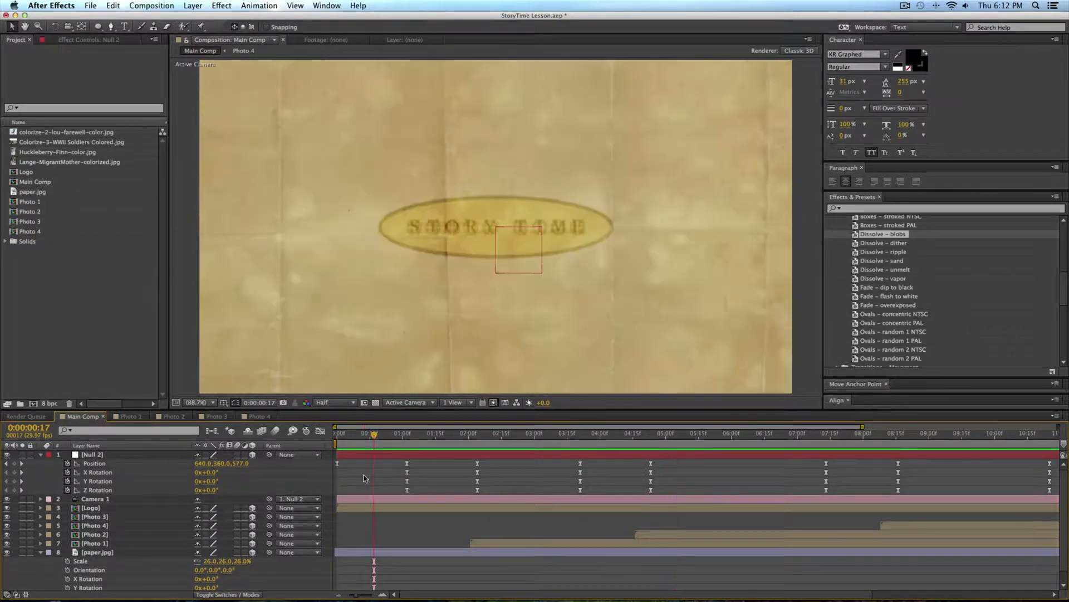
# Step: Create a new project folder named Project
pyautogui.click(101, 311)
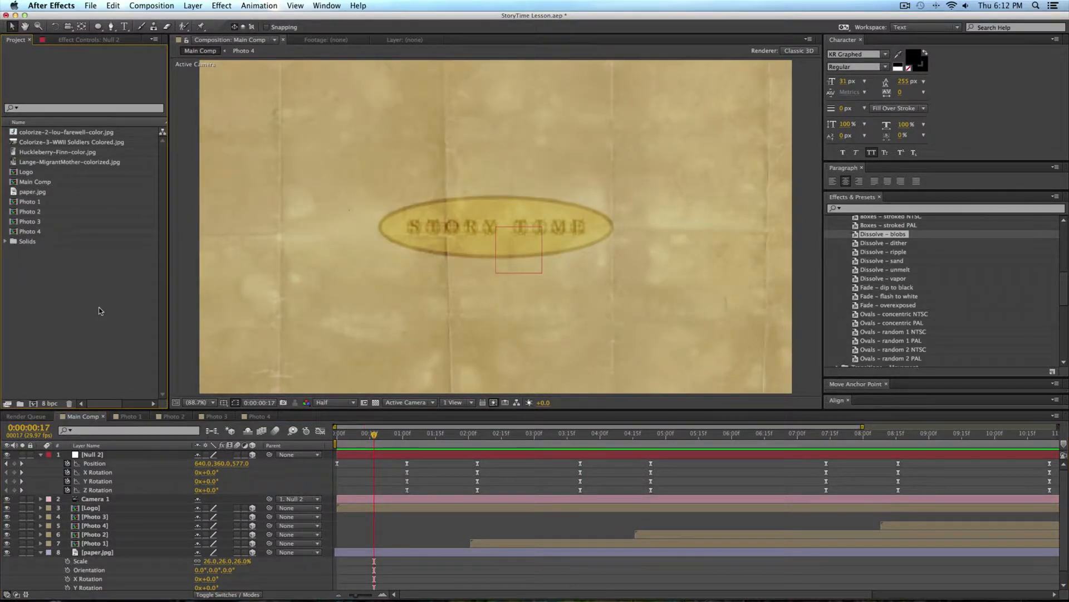
pyautogui.click(20, 403)
pyautogui.write('Project')
pyautogui.press('Return')
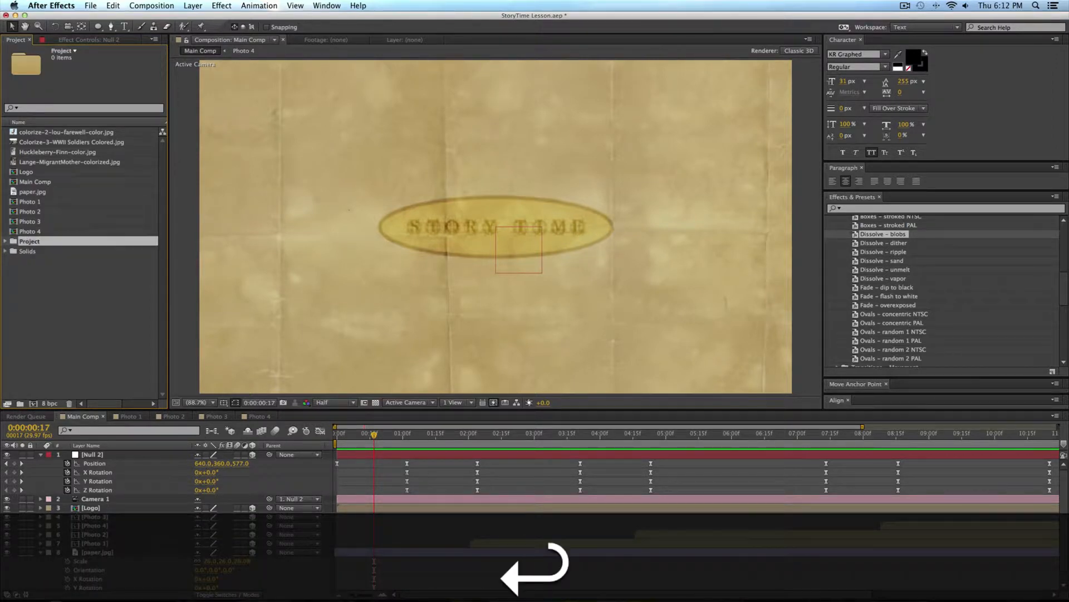
pyautogui.keyDown('shift'); pyautogui.click(50, 133); pyautogui.keyUp('shift')
pyautogui.moveTo(26, 245); pyautogui.dragTo(27, 251)
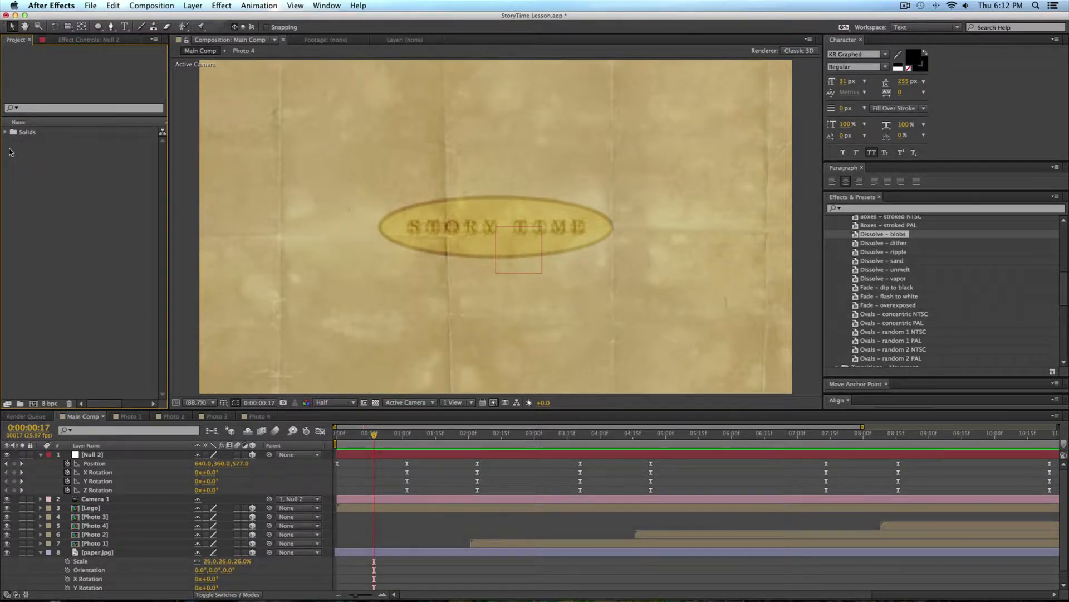
pyautogui.click(7, 132)
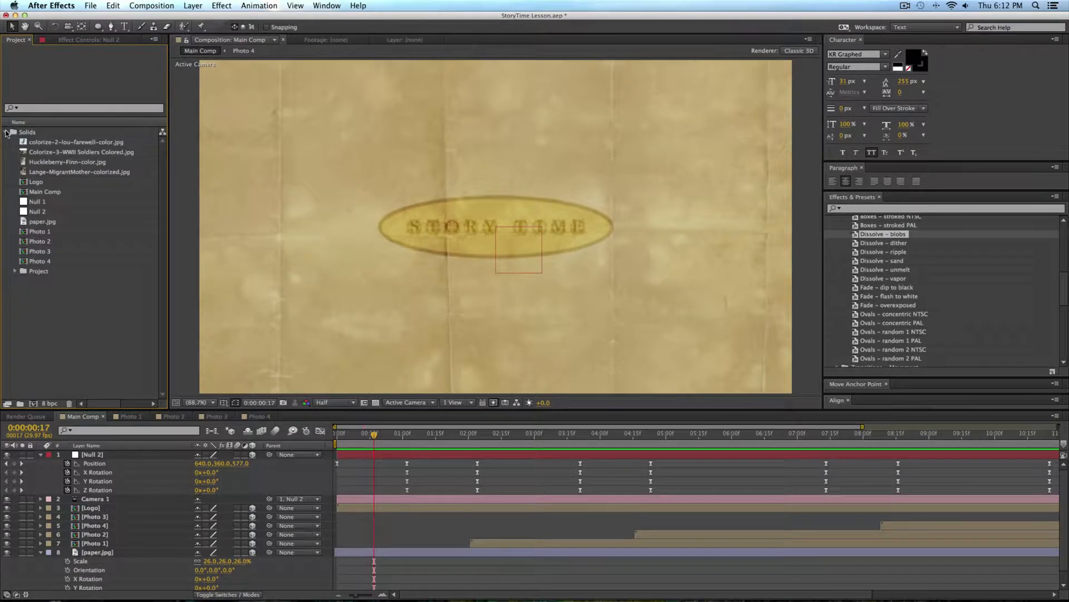
pyautogui.click(7, 132)
pyautogui.press('super+z')
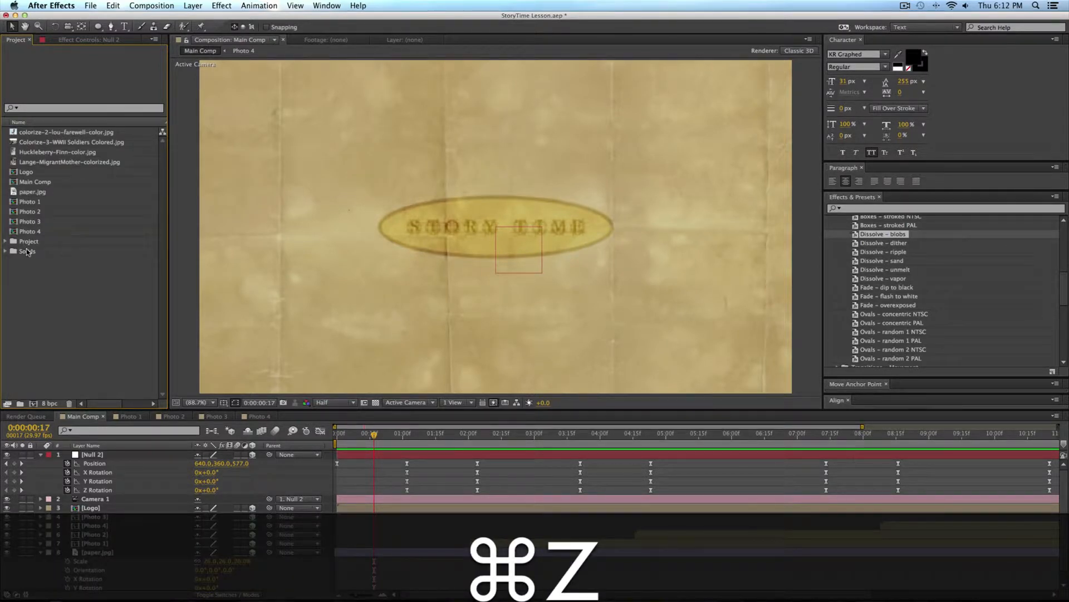
# Step: Move all loose images and compositions, from colorize-2-lou-farewell-color.jpg through Photo 4, into the Project folder
pyautogui.click(31, 232)
pyautogui.keyDown('shift'); pyautogui.click(38, 133); pyautogui.keyUp('shift')
pyautogui.keyDown('shift'); pyautogui.click(32, 241); pyautogui.keyUp('shift')
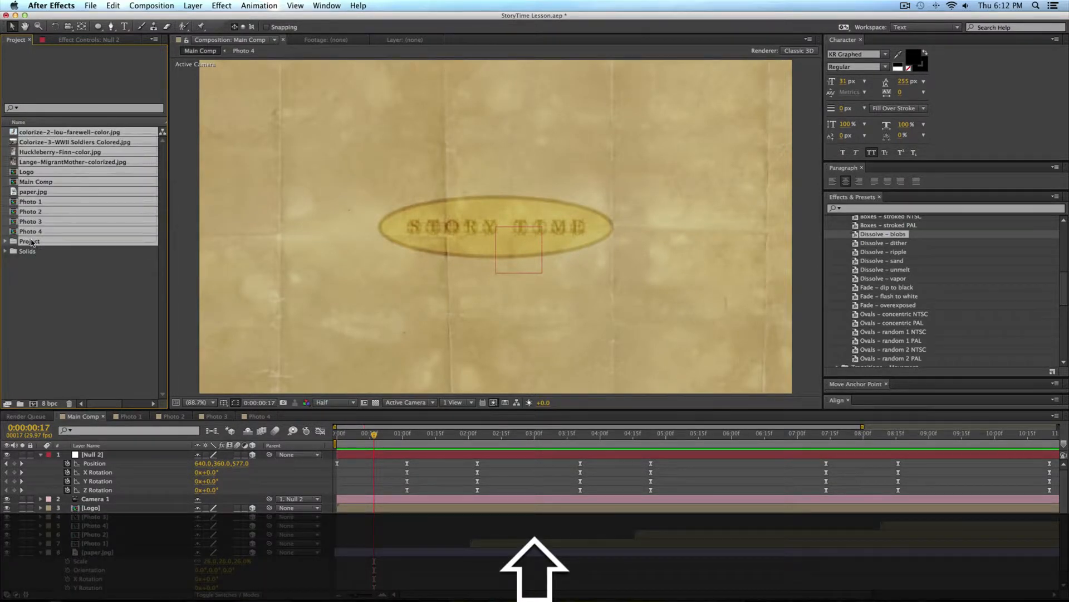
pyautogui.moveTo(31, 241); pyautogui.dragTo(32, 242)
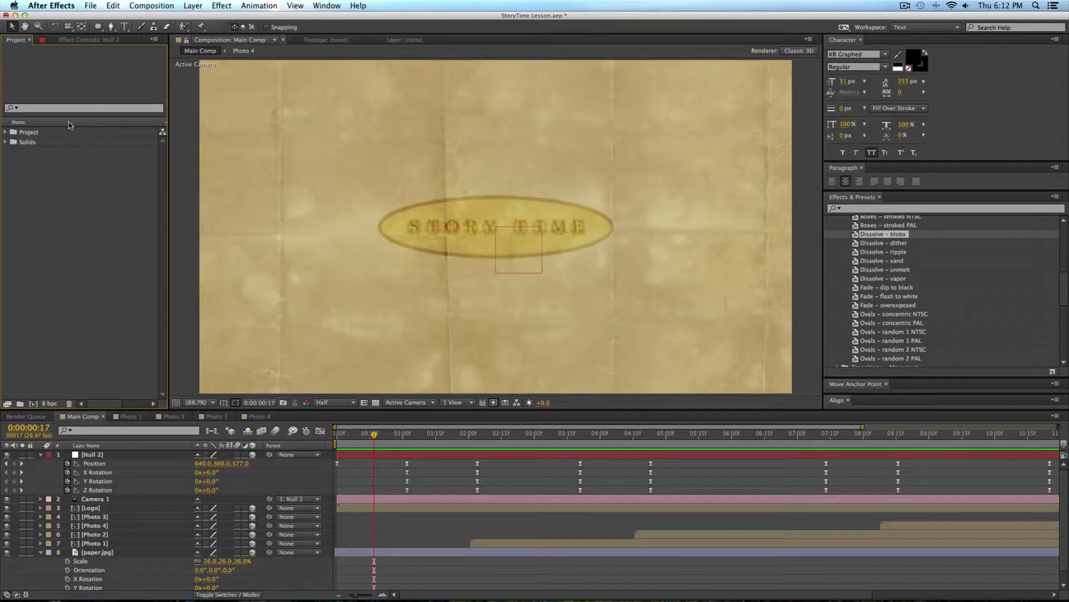
# Step: Close the open timelines of Main Comp and the photo compositions
pyautogui.click(103, 416)
pyautogui.click(92, 416)
pyautogui.click(92, 416)
pyautogui.click(92, 416)
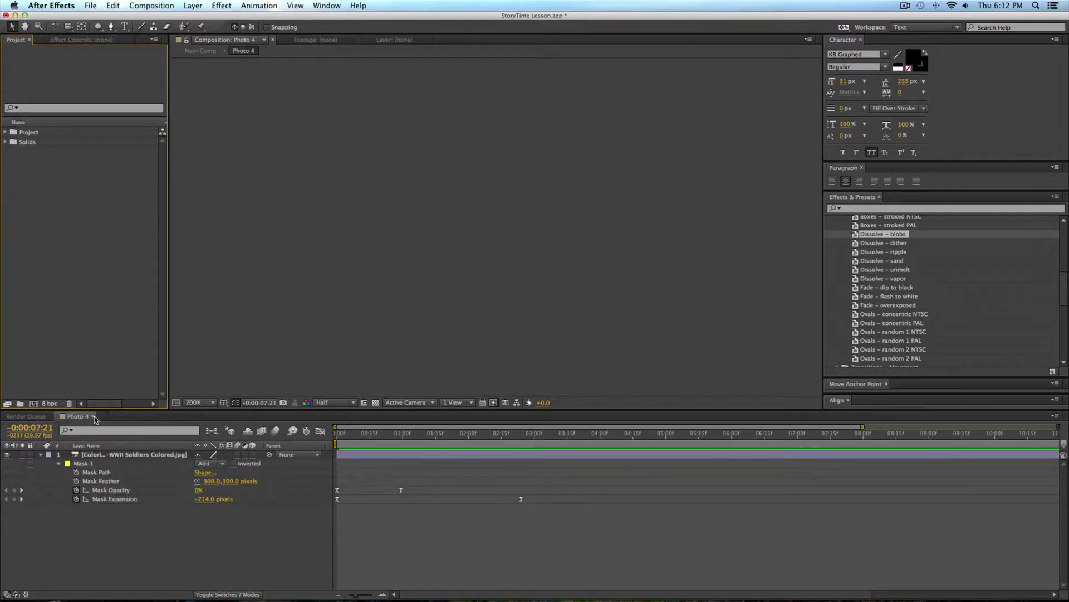
pyautogui.click(92, 416)
# Step: Create a new composition with a width of 1280 px and a height of 720 px
pyautogui.press('super+n')
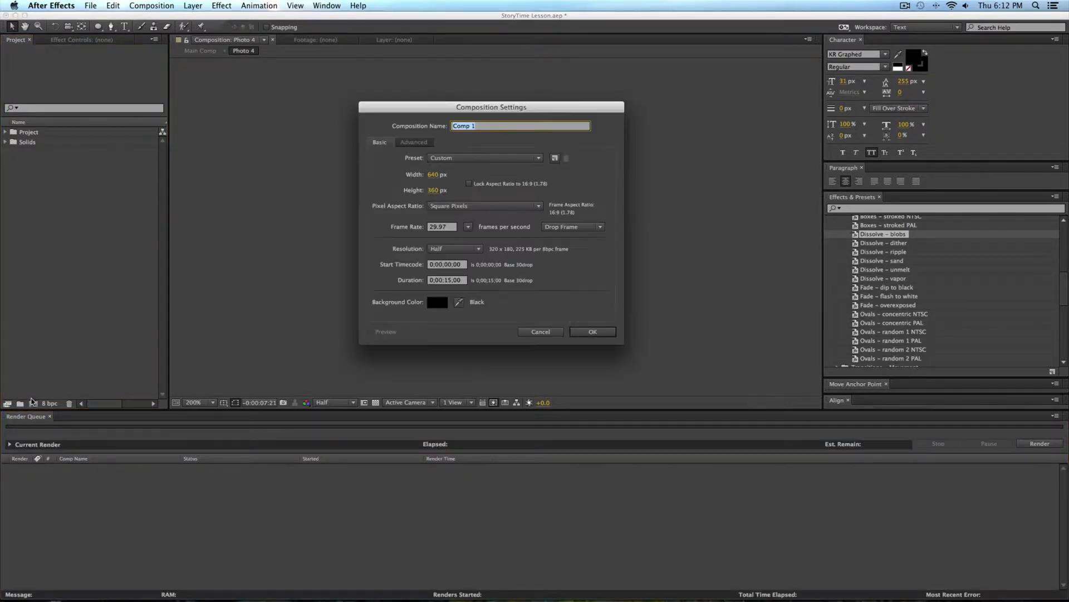
pyautogui.click(434, 175)
pyautogui.write('18')
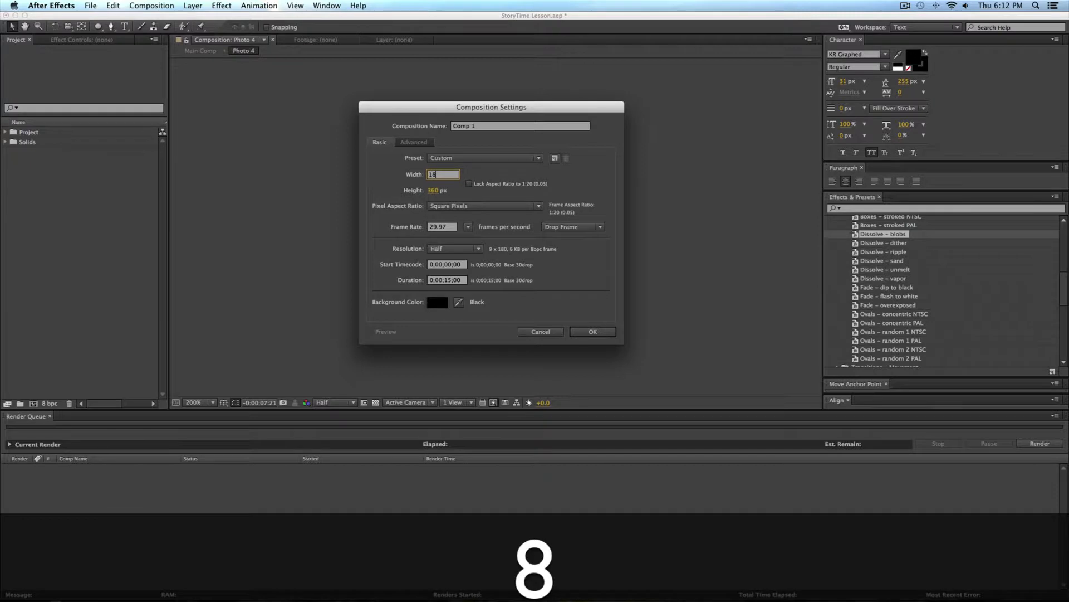
pyautogui.press('BackSpace')
pyautogui.write('280')
pyautogui.press('Tab')
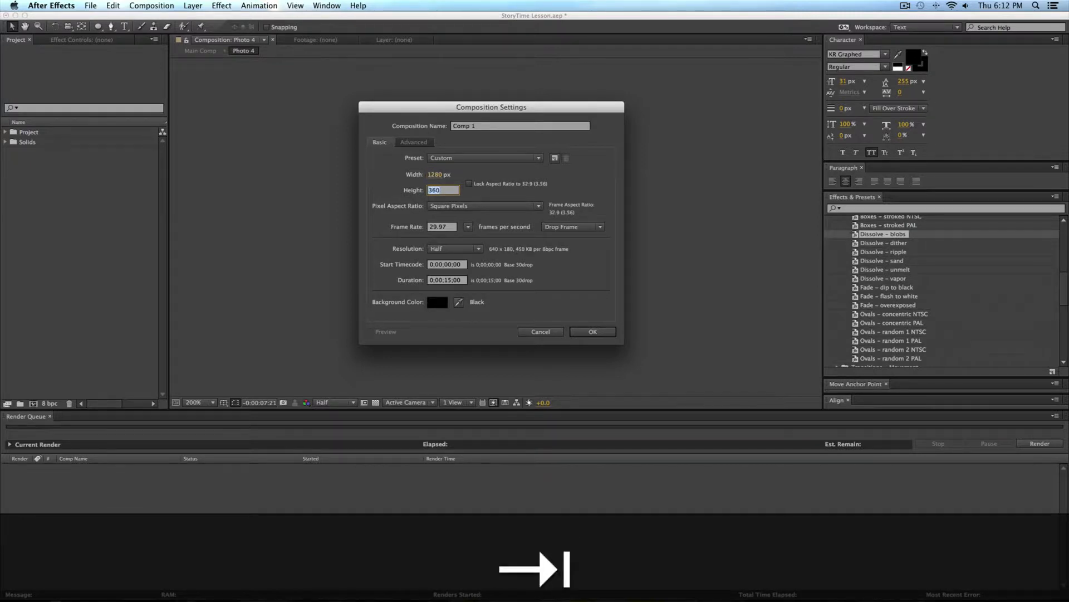
pyautogui.write('720')
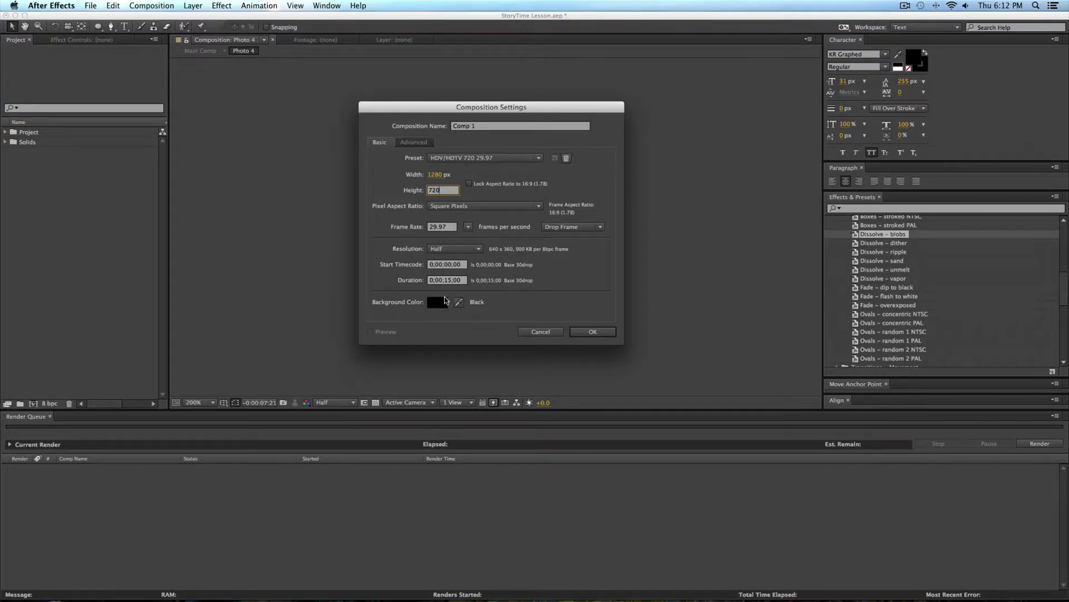
pyautogui.click(594, 332)
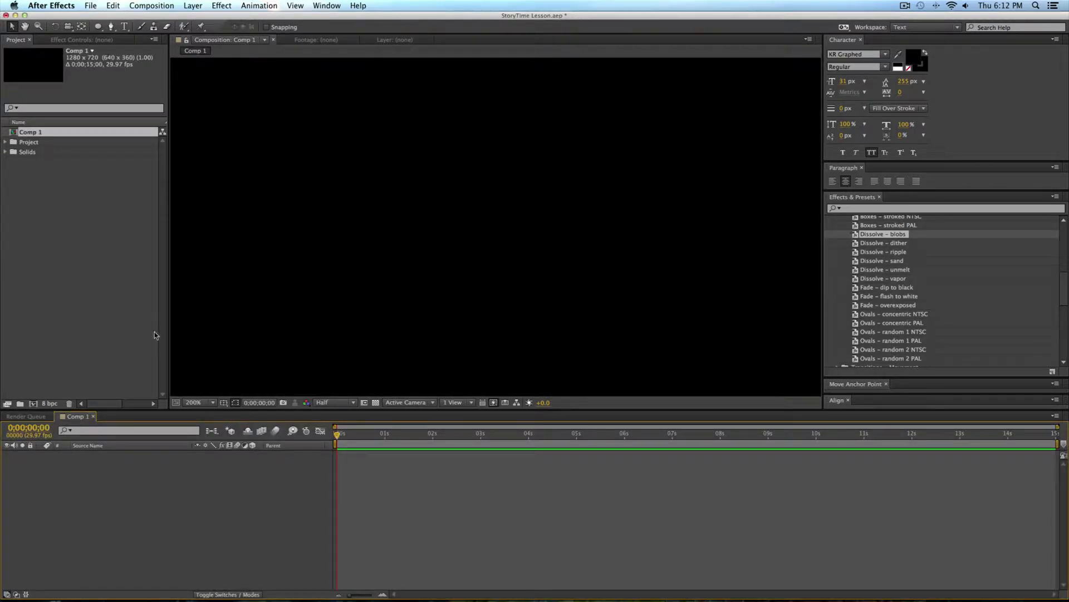
# Step: Add paper.jpg from the Project folder to the new composition as a layer
pyautogui.click(210, 404)
pyautogui.click(216, 420)
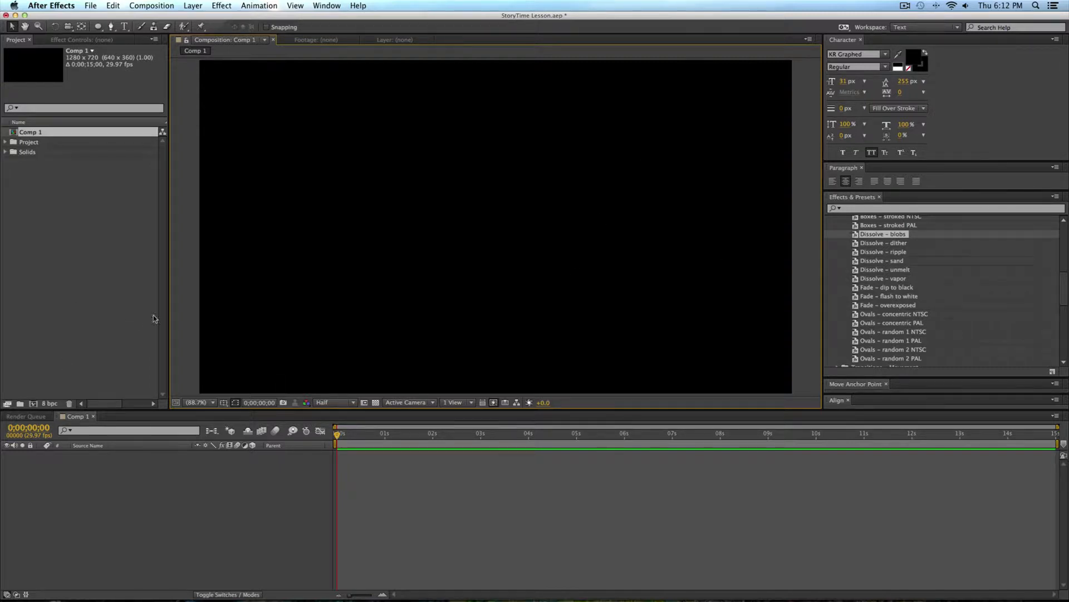
pyautogui.click(111, 346)
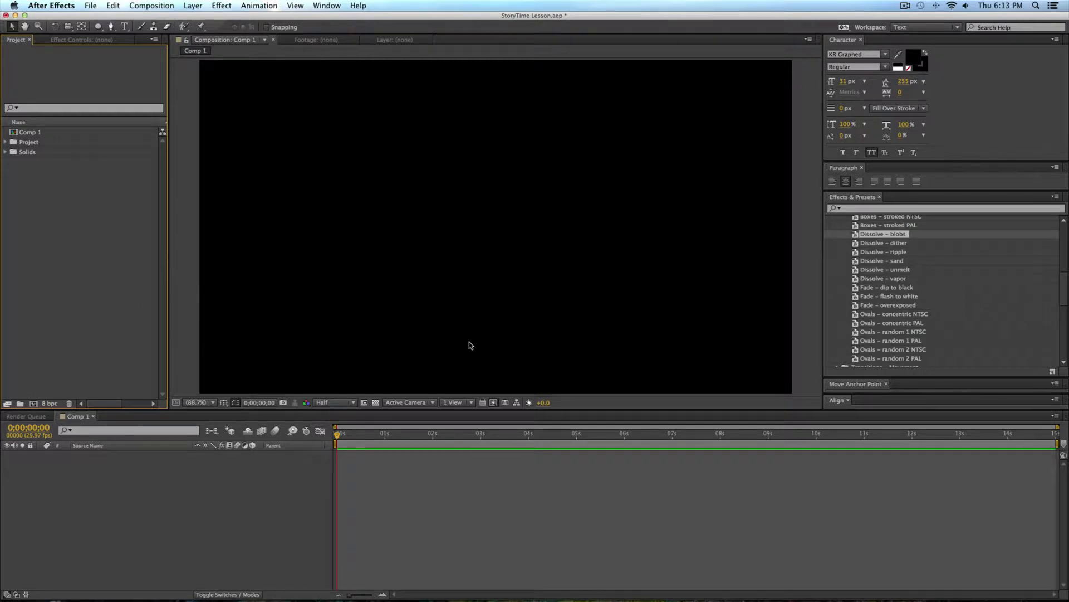
pyautogui.click(6, 143)
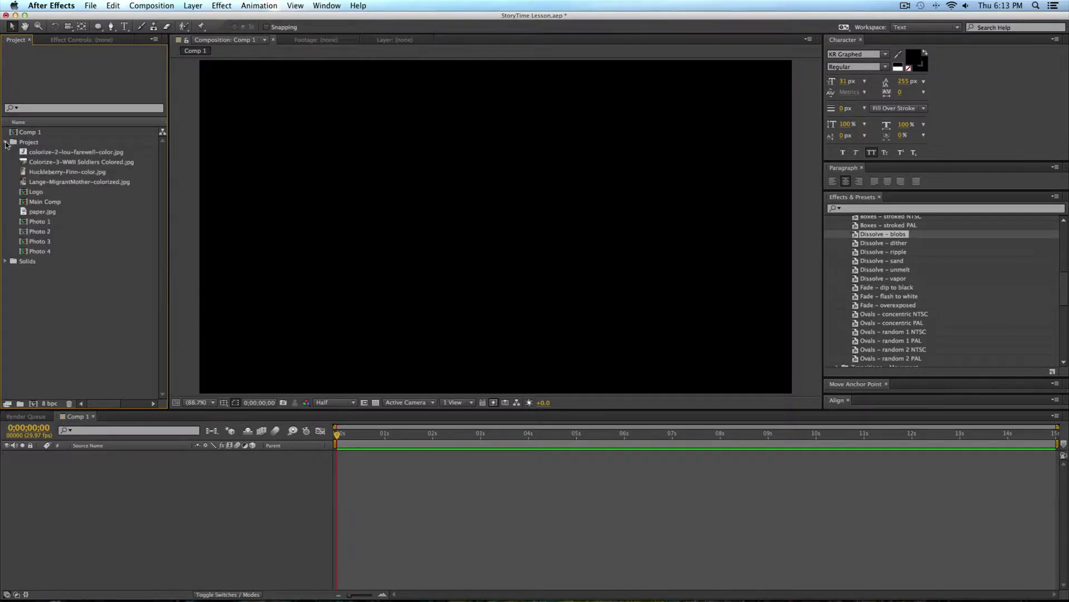
pyautogui.moveTo(42, 212); pyautogui.dragTo(428, 452)
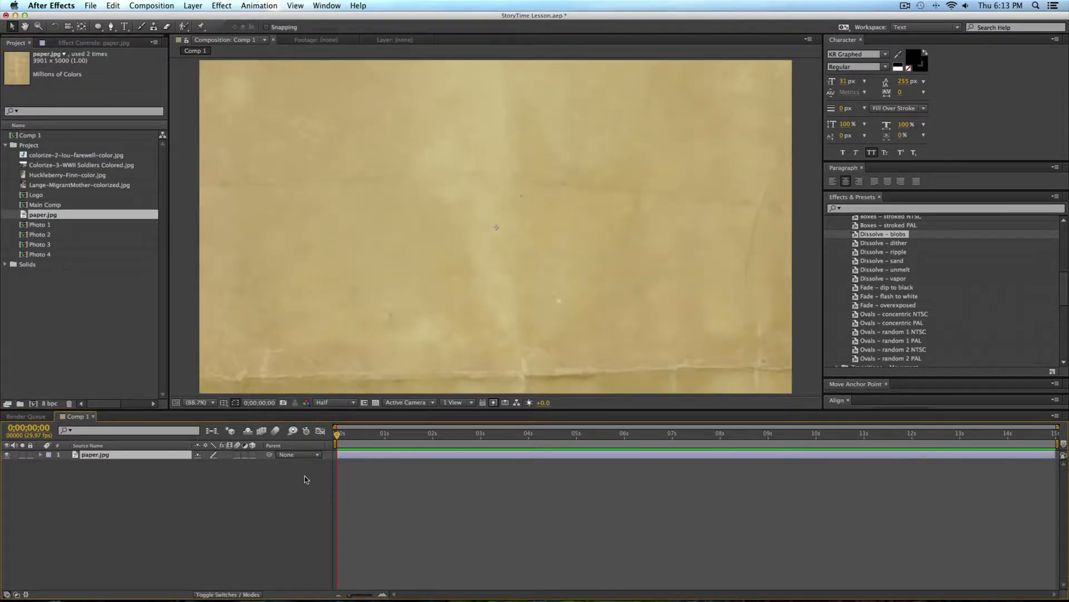
# Step: Scale the paper.jpg layer down to 17% and set its rotation to 90°
pyautogui.press('s')
pyautogui.moveTo(231, 463); pyautogui.dragTo(191, 465)
pyautogui.press('r')
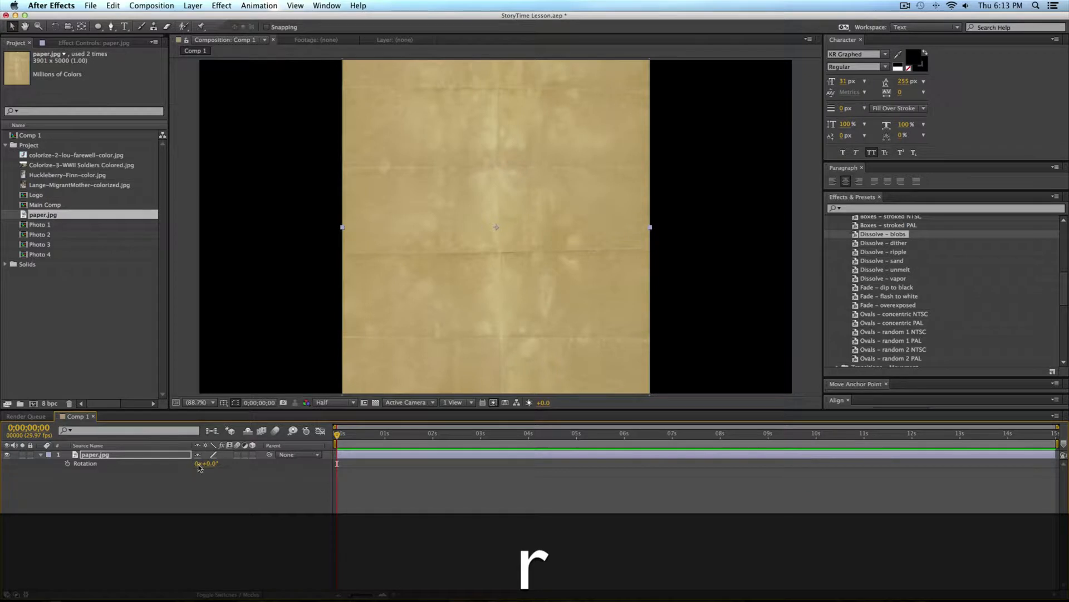
pyautogui.click(210, 464)
pyautogui.write('90')
pyautogui.press('Return')
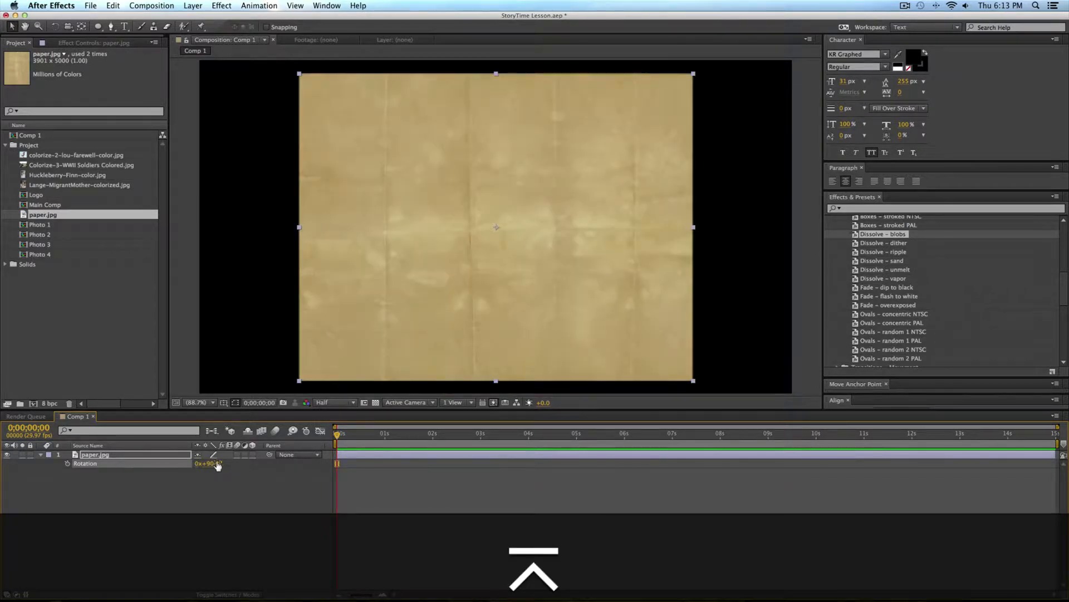
# Step: Scale the paper.jpg layer up to 26% so the paper covers the whole composition frame
pyautogui.press('s')
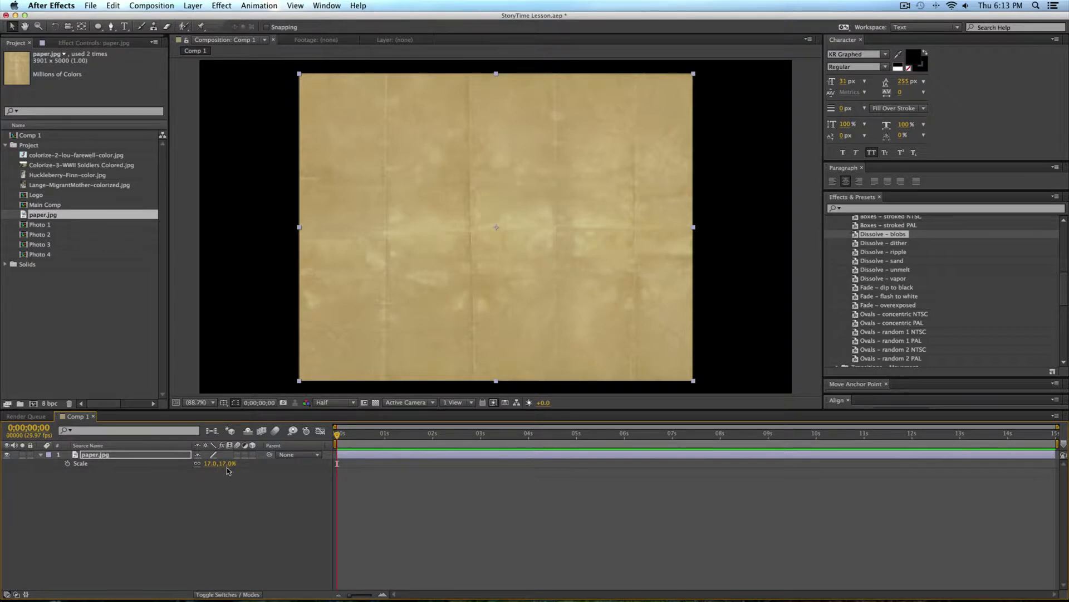
pyautogui.moveTo(220, 463)
pyautogui.mouseDown()
pyautogui.moveTo(245, 463)
pyautogui.moveTo(235, 463)
pyautogui.mouseUp()
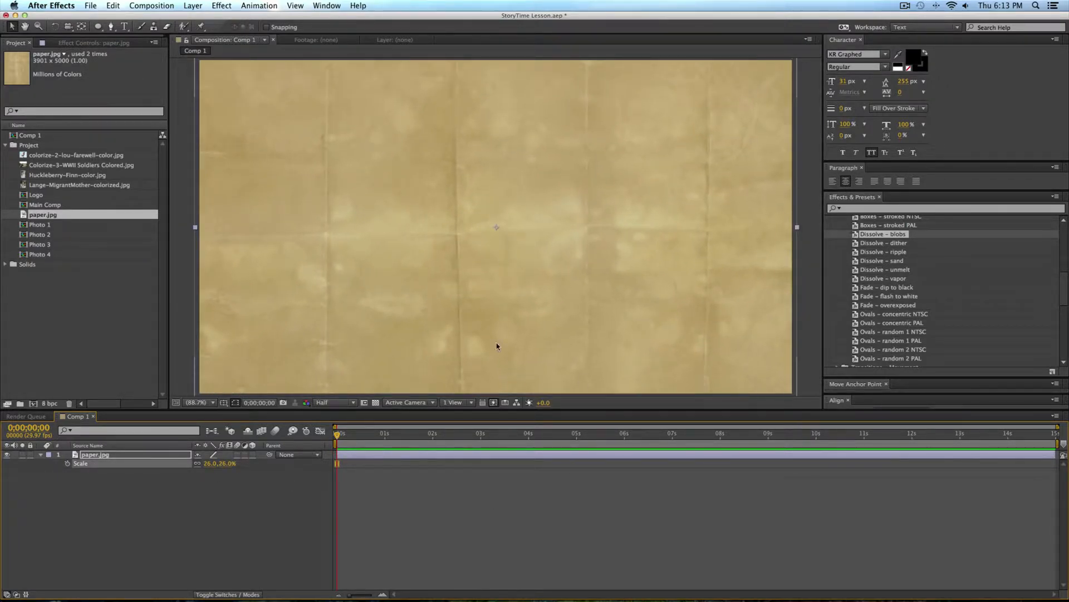
pyautogui.click(458, 500)
pyautogui.scroll(-4, 394, 239)
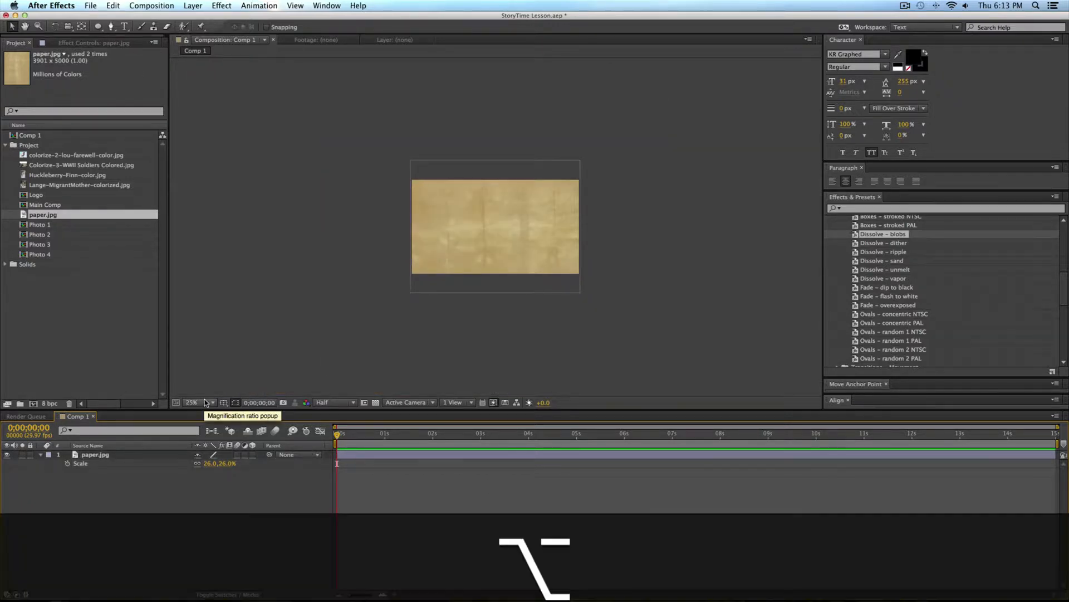
pyautogui.hotkey('alt', '/')
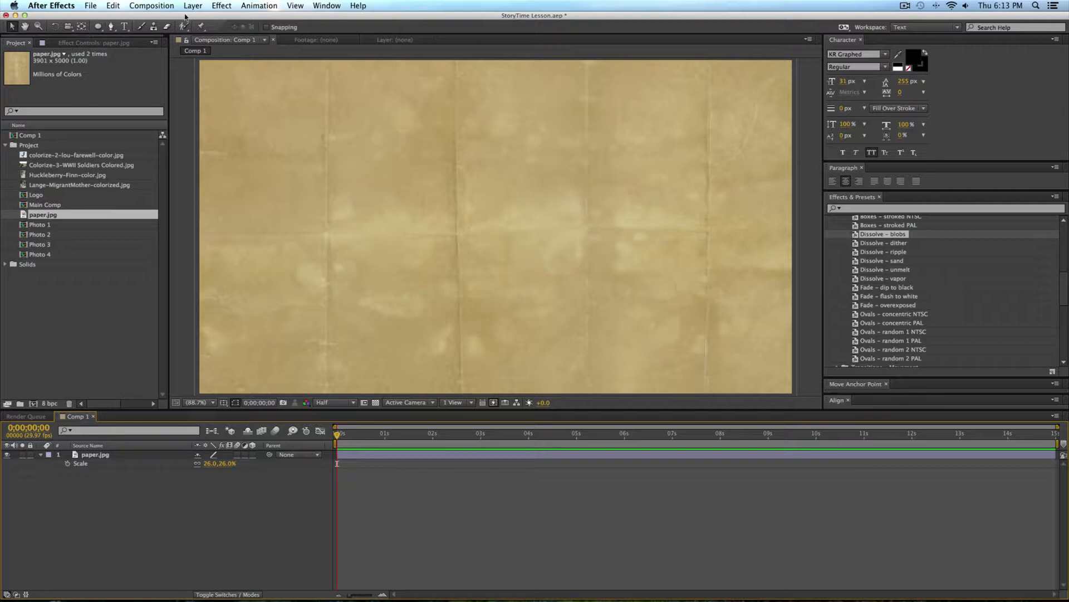
# Step: Draw a wide ellipse on a new shape layer over the paper and center it horizontally and vertically in the composition
pyautogui.click(98, 27)
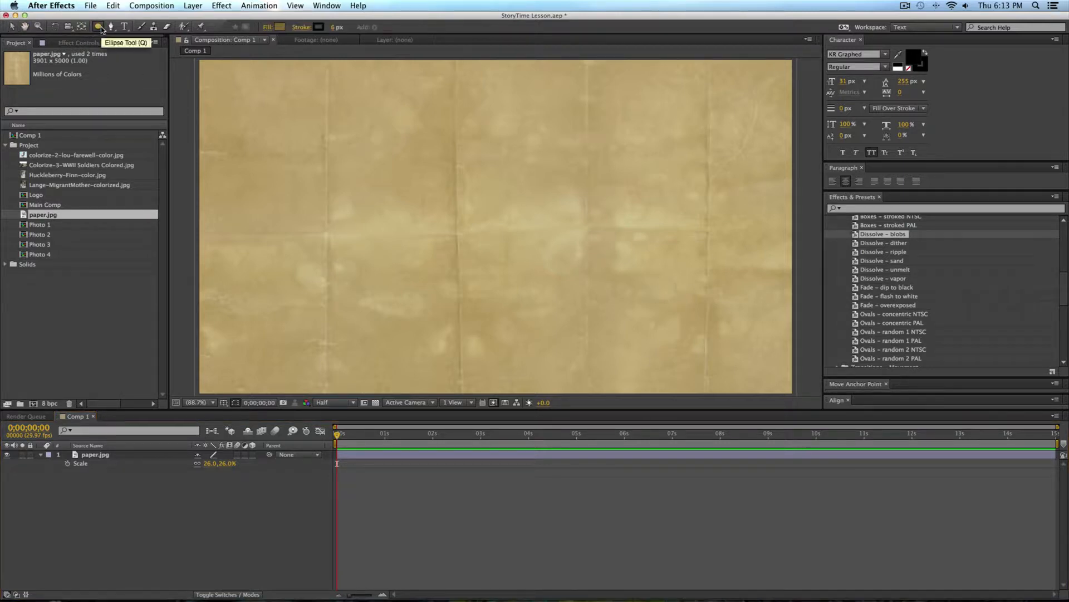
pyautogui.moveTo(372, 193)
pyautogui.mouseDown()
pyautogui.moveTo(513, 255)
pyautogui.moveTo(616, 266)
pyautogui.mouseUp()
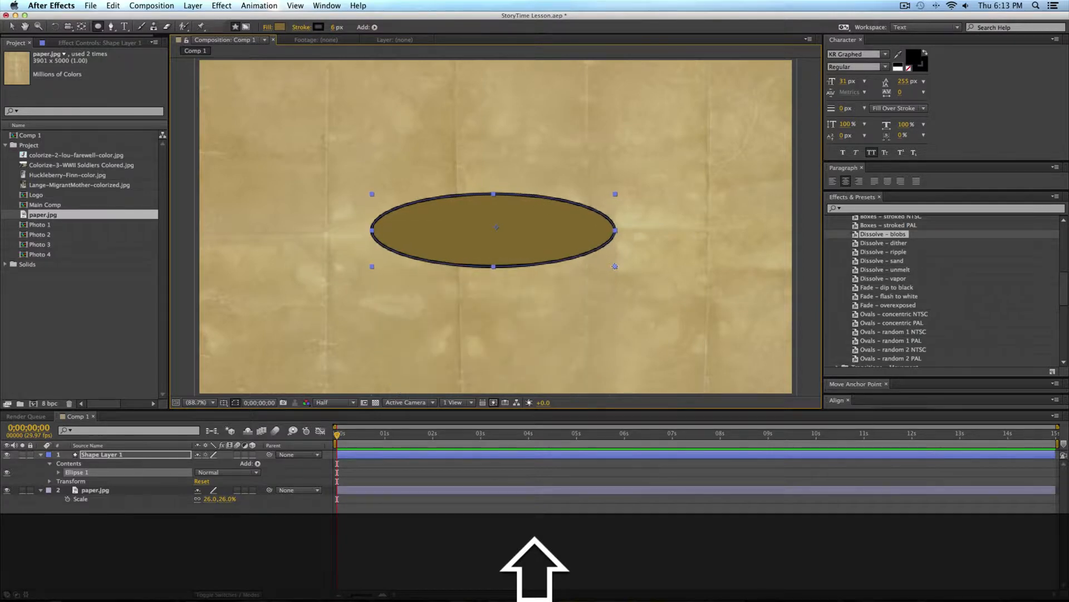
pyautogui.click(872, 397)
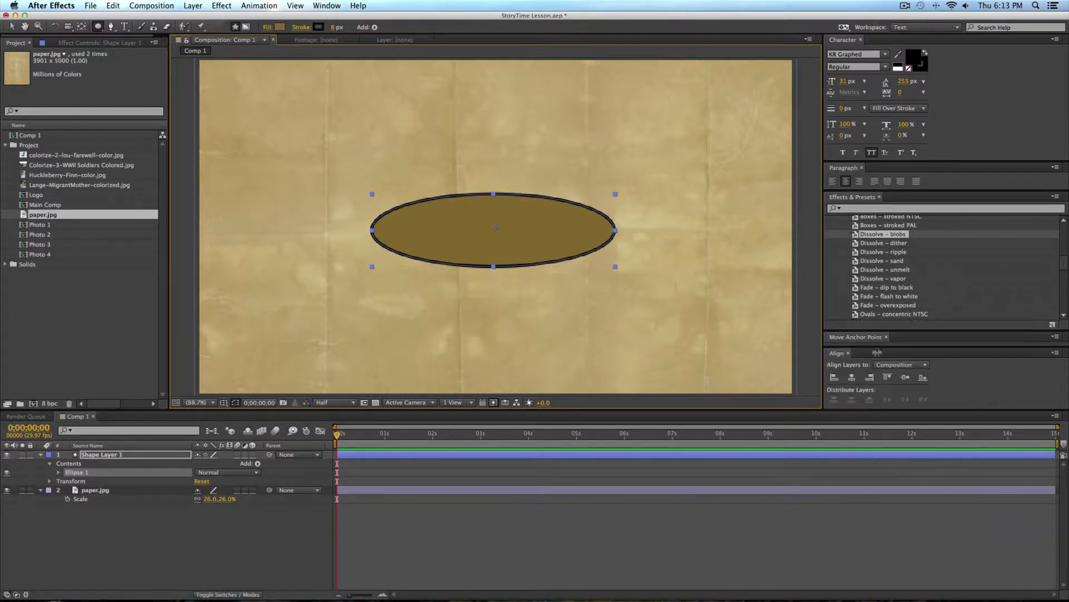
pyautogui.click(853, 360)
pyautogui.click(905, 360)
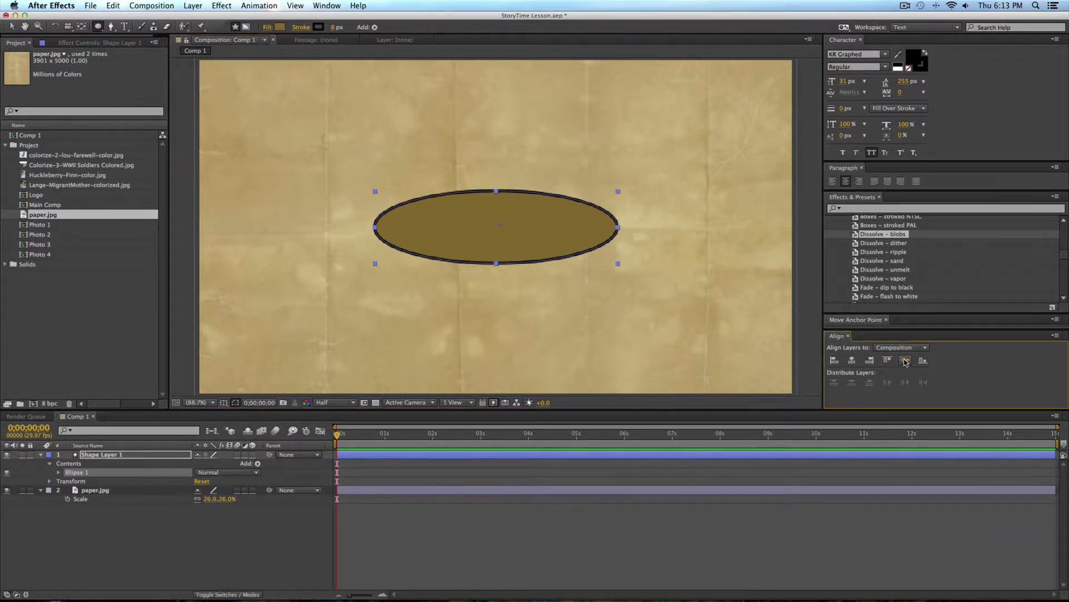
pyautogui.click(248, 5)
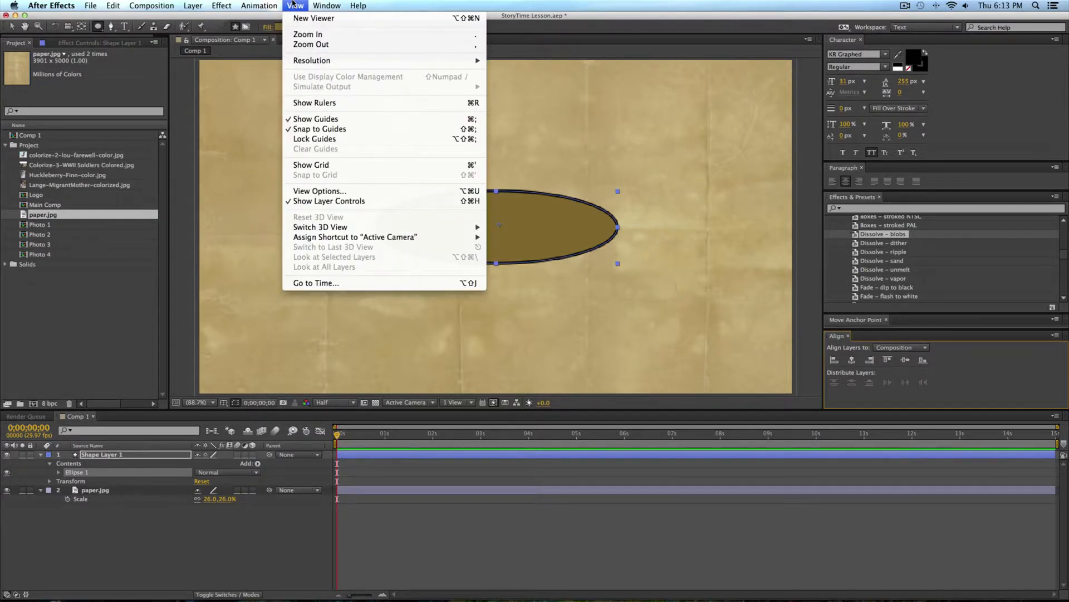
pyautogui.moveTo(333, 4)
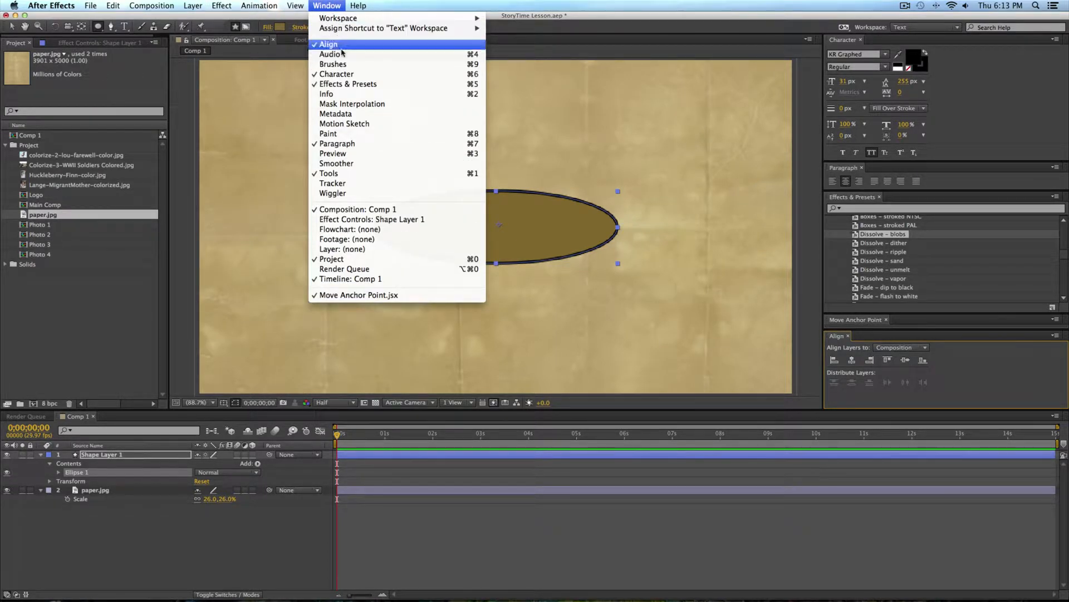
pyautogui.click(359, 48)
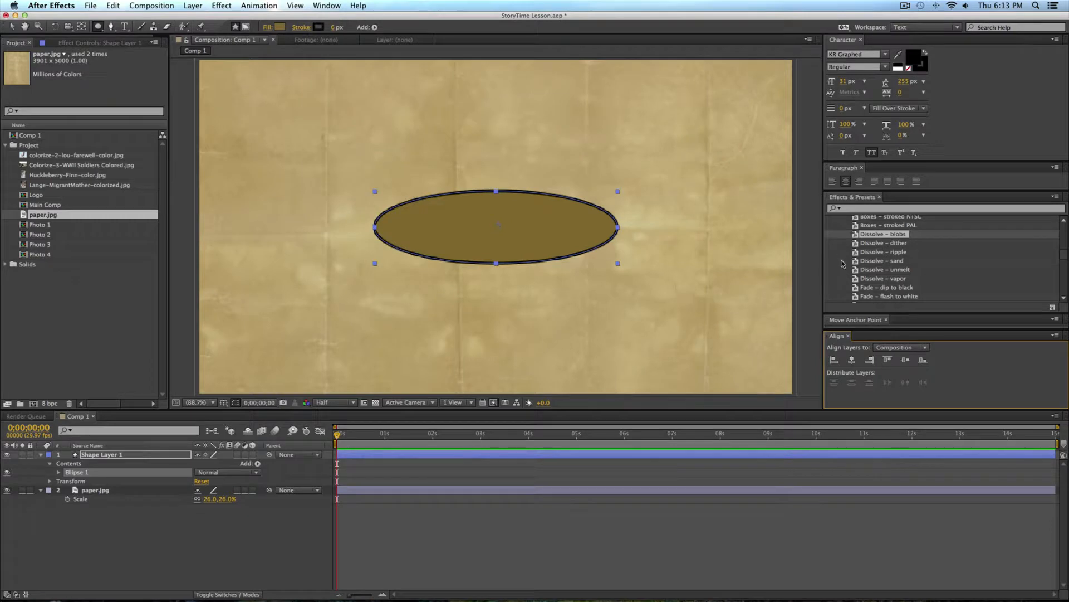
# Step: Set the blending mode of Shape Layer 1 to Vivid Light, trying Overlay and its neighbouring modes on the ellipse first
pyautogui.press('v')
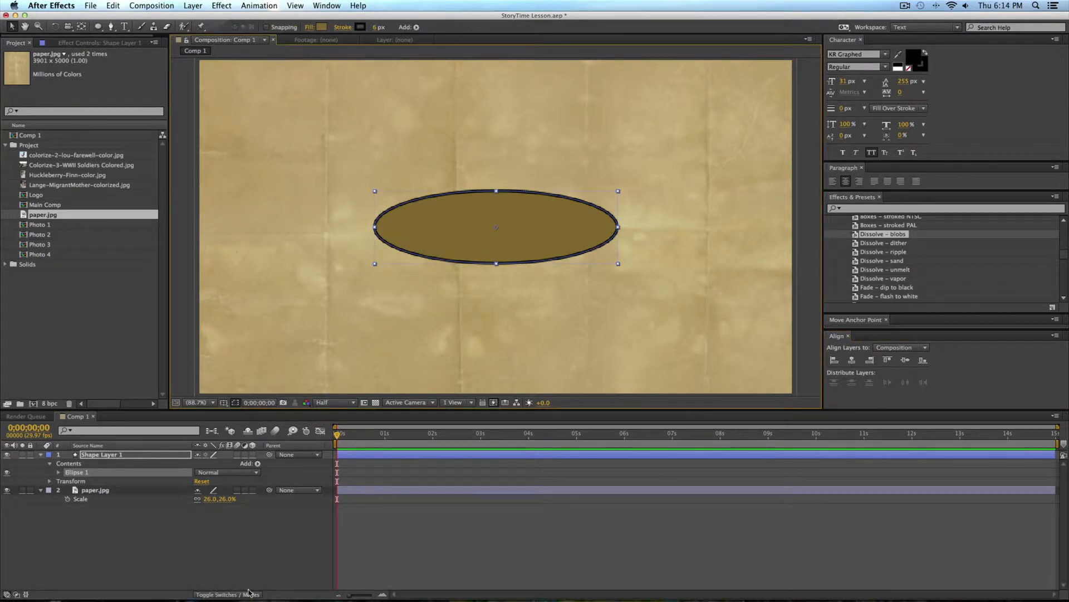
pyautogui.click(248, 594)
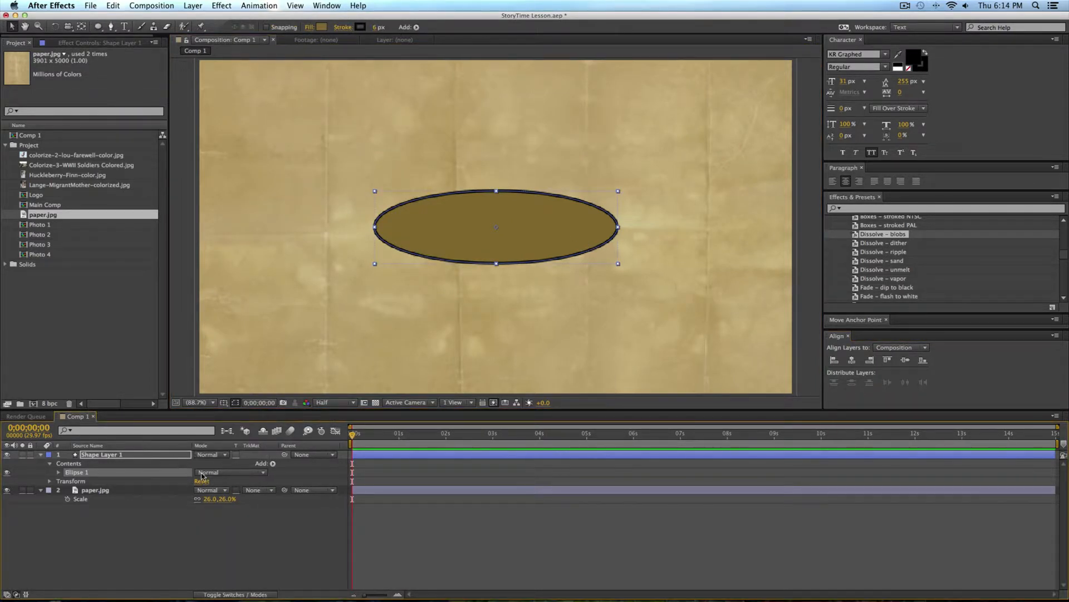
pyautogui.click(136, 456)
pyautogui.click(206, 456)
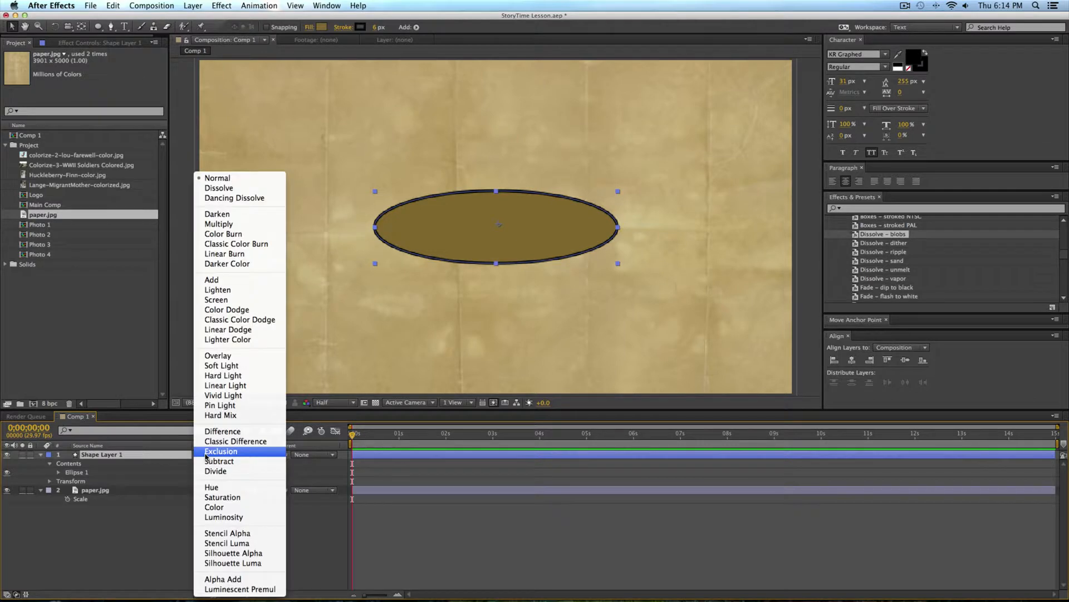
pyautogui.click(223, 359)
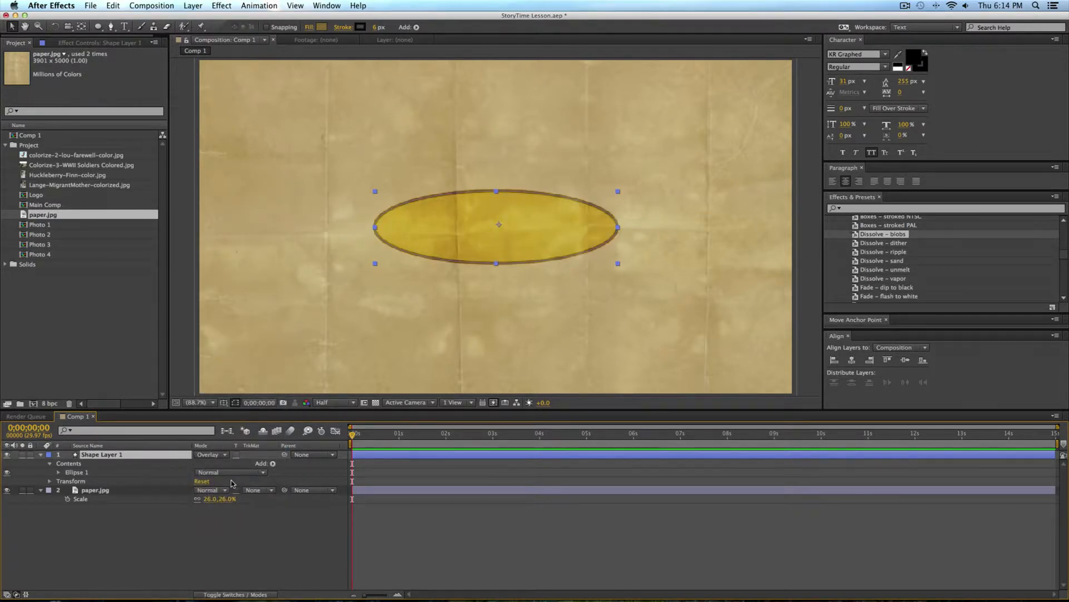
pyautogui.hotkey('shift', '=')
pyautogui.hotkey('shift', '=')
pyautogui.hotkey('shift', '=')
pyautogui.hotkey('shift', '=')
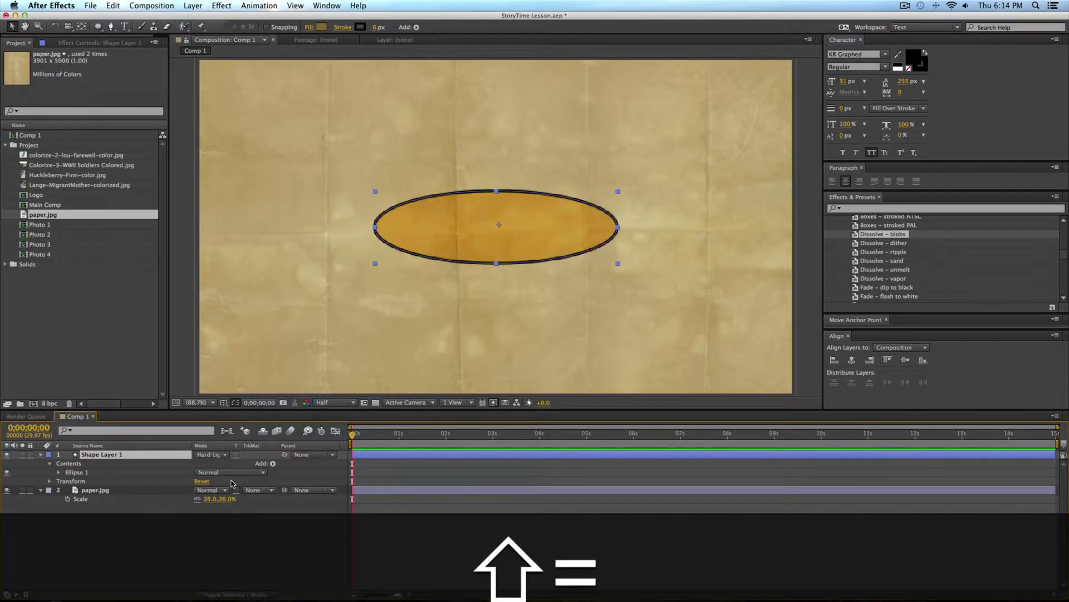
pyautogui.hotkey('shift', '=')
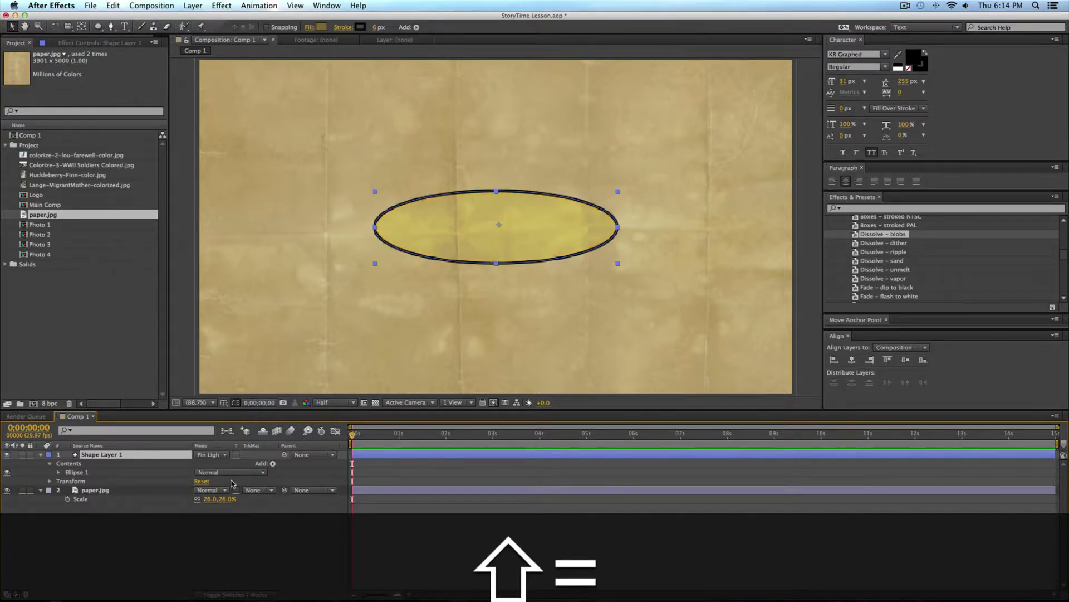
pyautogui.hotkey('shift', '-')
# Step: Reduce the opacity of Shape Layer 1 to 40%
pyautogui.press('t')
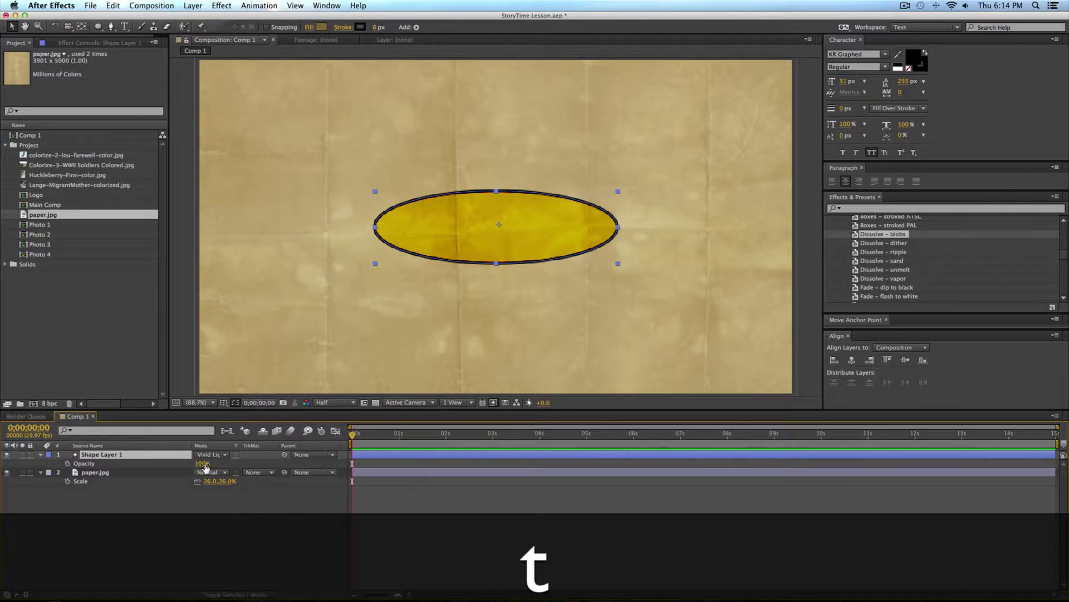
pyautogui.moveTo(202, 463); pyautogui.dragTo(177, 467)
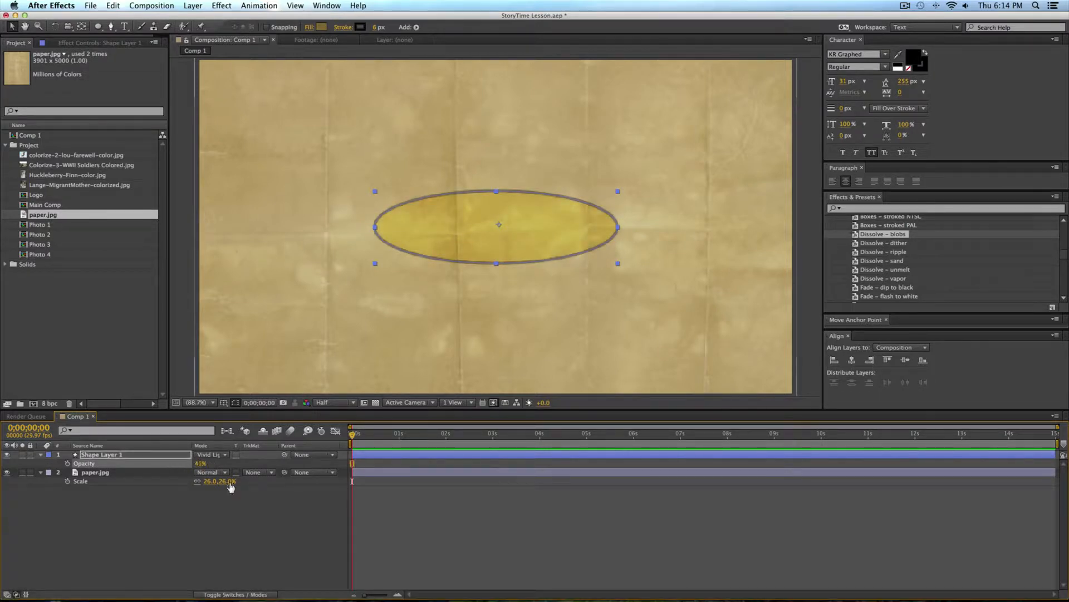
pyautogui.click(200, 465)
pyautogui.write('40')
pyautogui.press('Return')
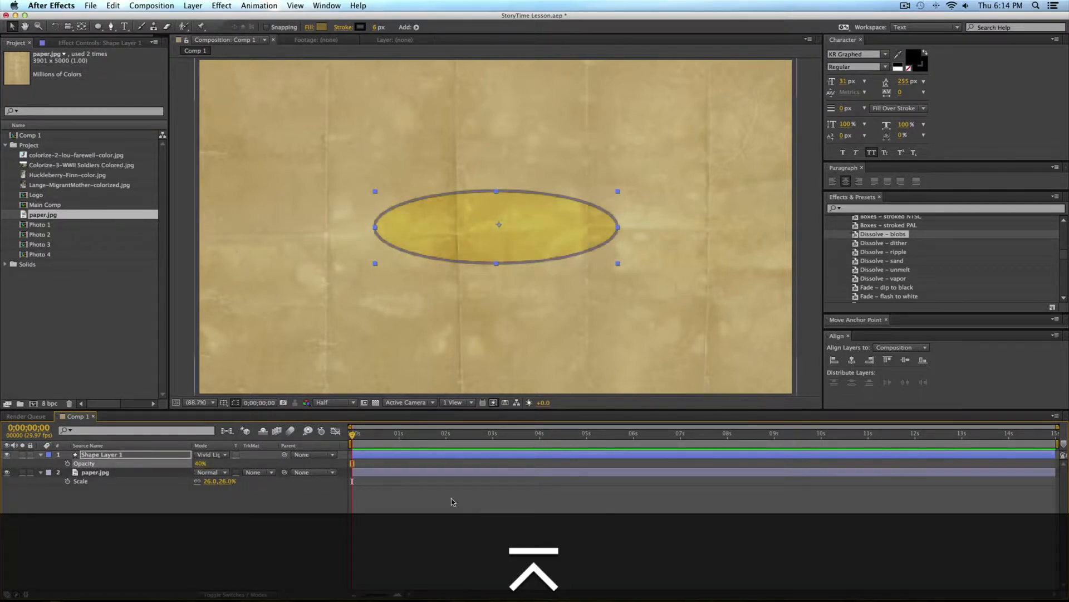
# Step: Scale Shape Layer 1 down to 76% to make the ellipse smaller
pyautogui.click(379, 132)
pyautogui.click(218, 462)
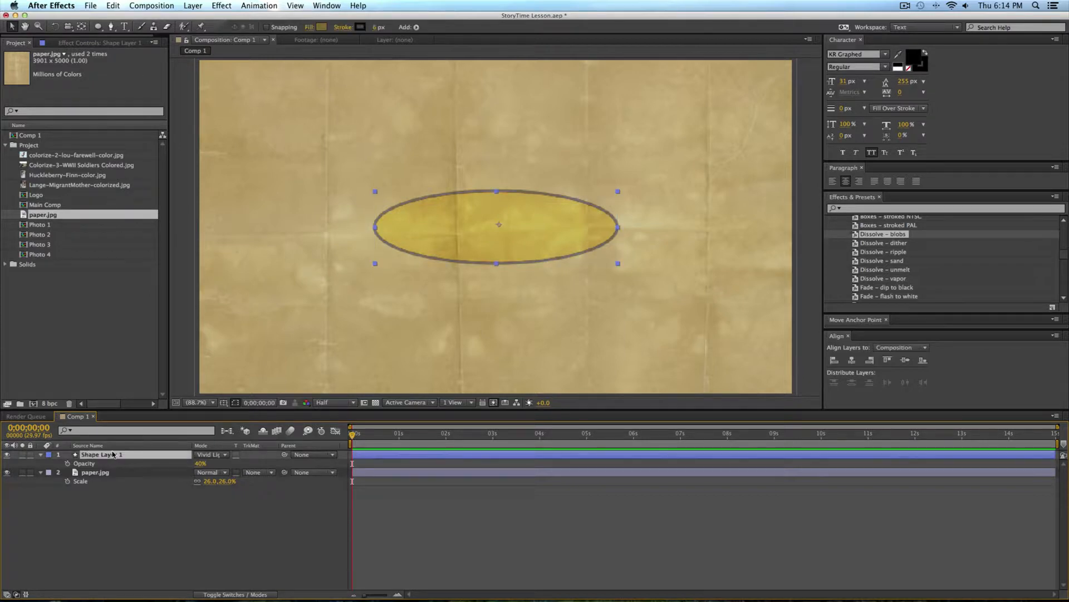
pyautogui.press('s')
pyautogui.moveTo(226, 462); pyautogui.dragTo(212, 463)
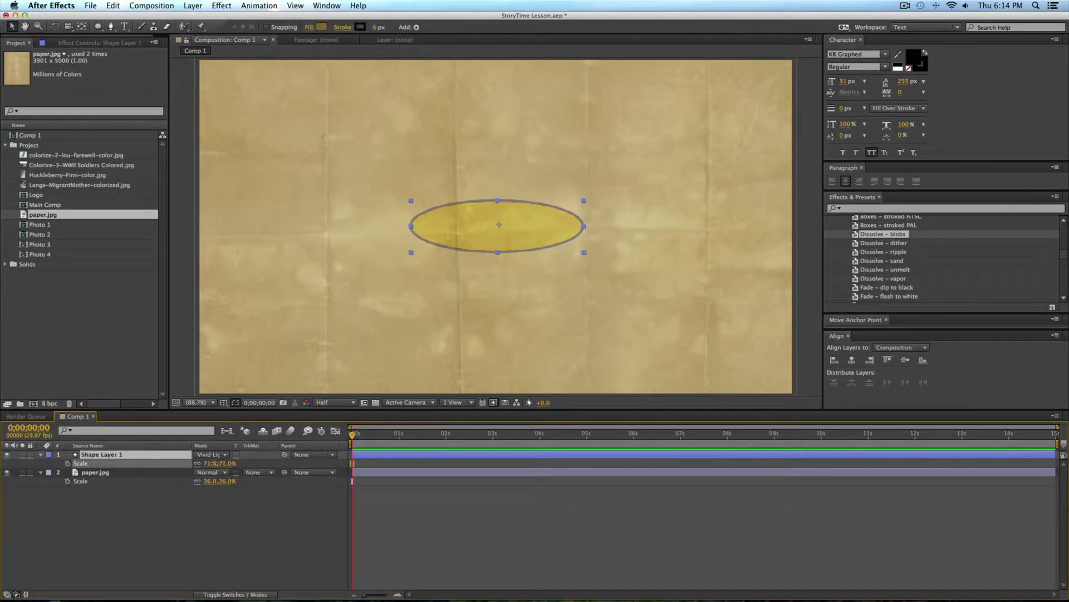
pyautogui.click(553, 500)
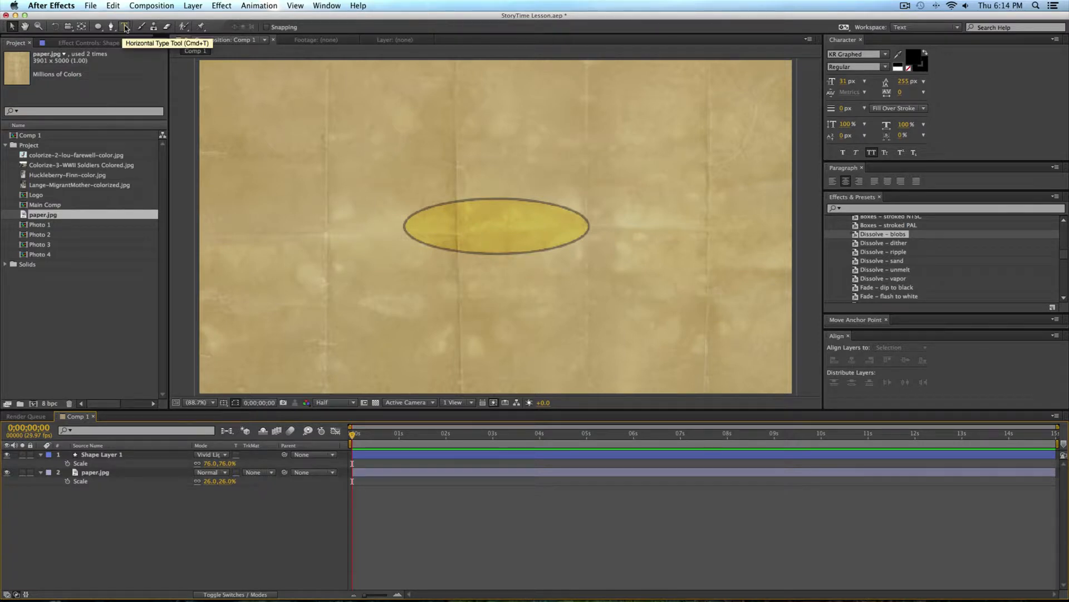
# Step: Set the preview resolution to Full and add a horizontal text layer reading "Story Time" over the ellipse
pyautogui.click(334, 402)
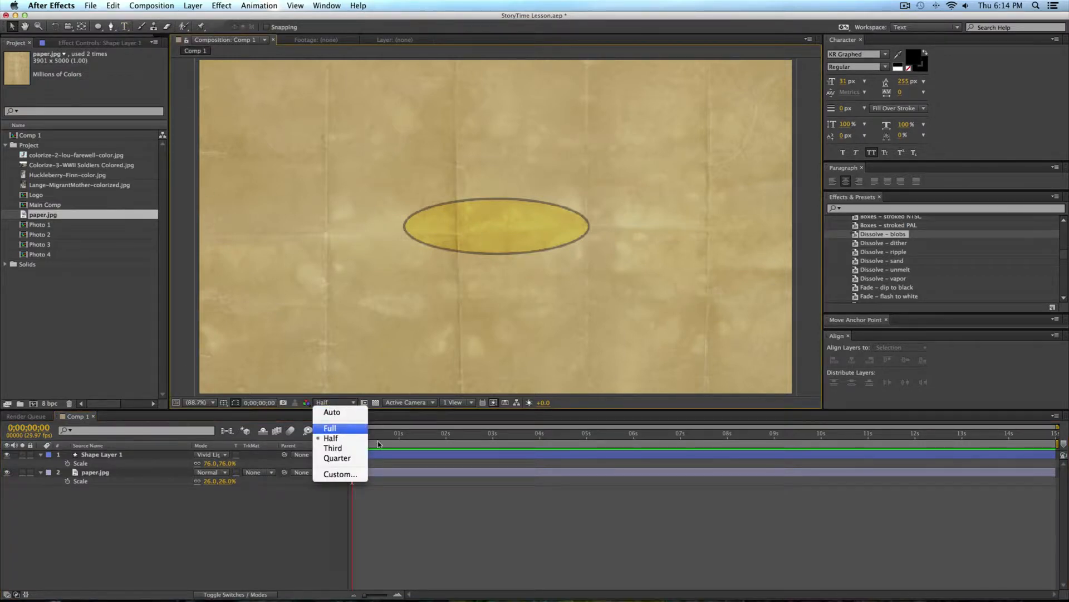
pyautogui.click(330, 427)
pyautogui.click(125, 26)
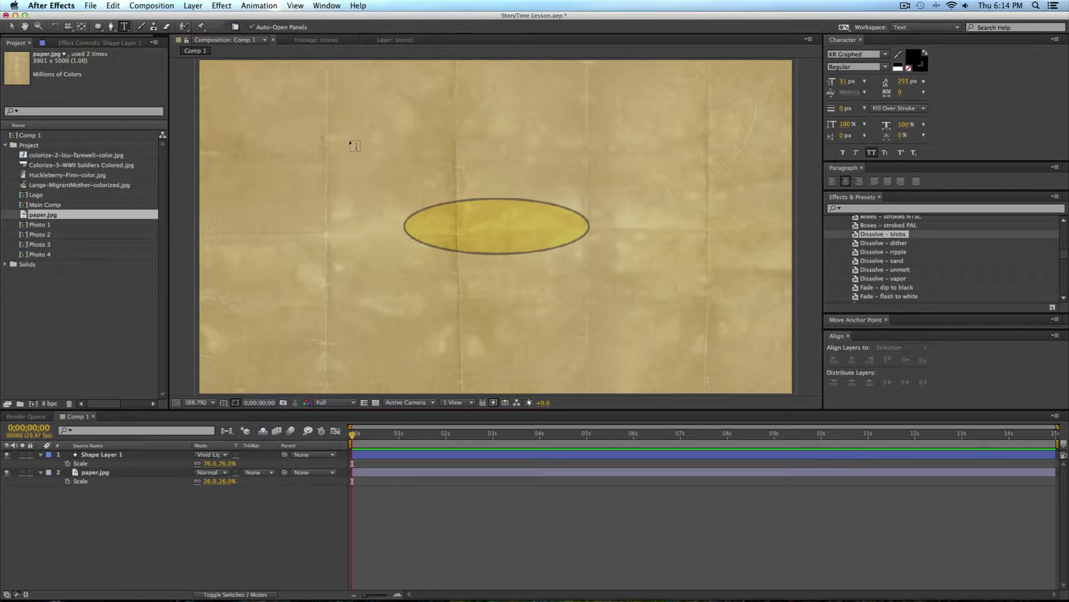
pyautogui.click(491, 242)
pyautogui.write('Story')
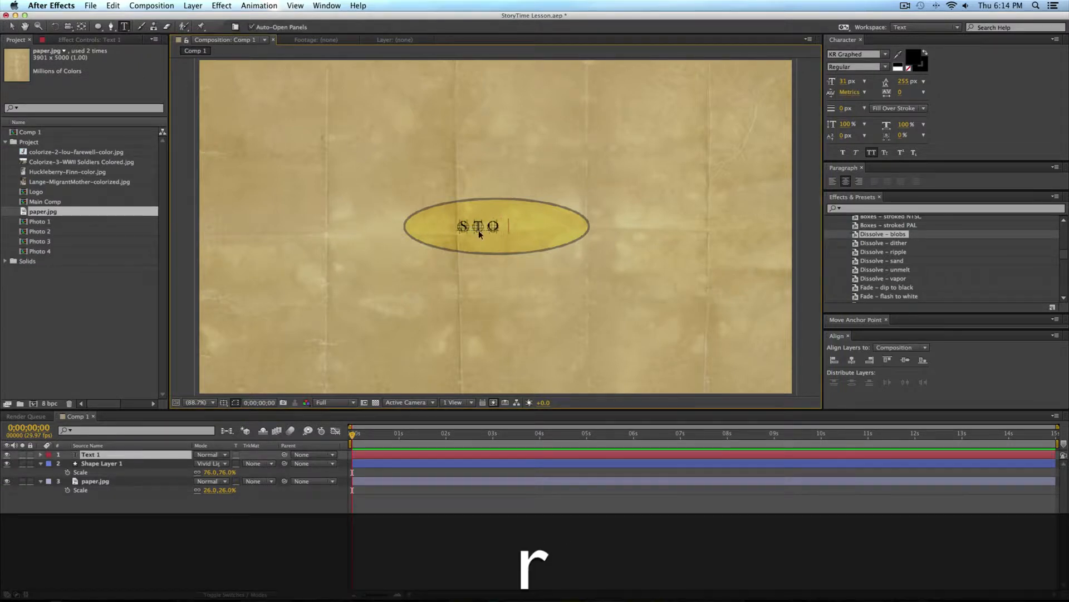
pyautogui.write(' Time')
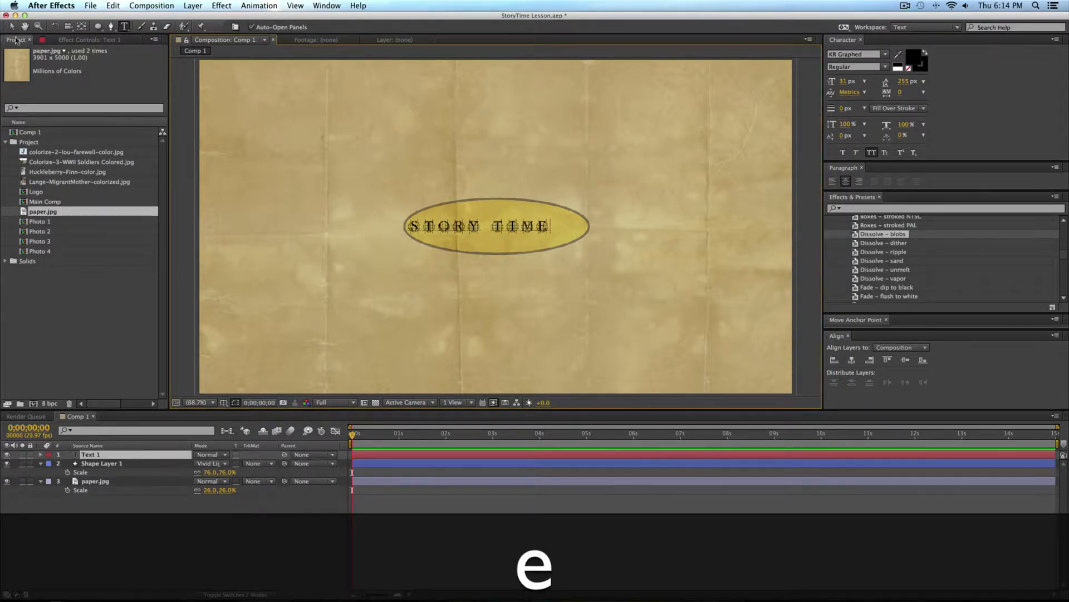
# Step: Move the Story Time text so it sits centered inside the ellipse
pyautogui.click(12, 27)
pyautogui.moveTo(518, 226); pyautogui.dragTo(533, 226)
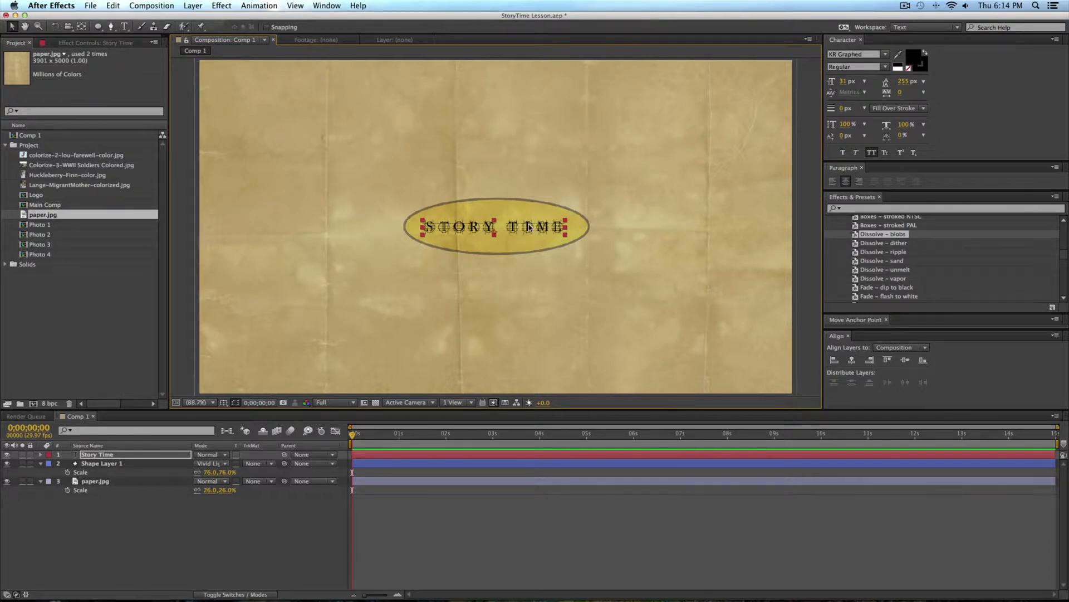
pyautogui.moveTo(532, 225); pyautogui.dragTo(531, 225)
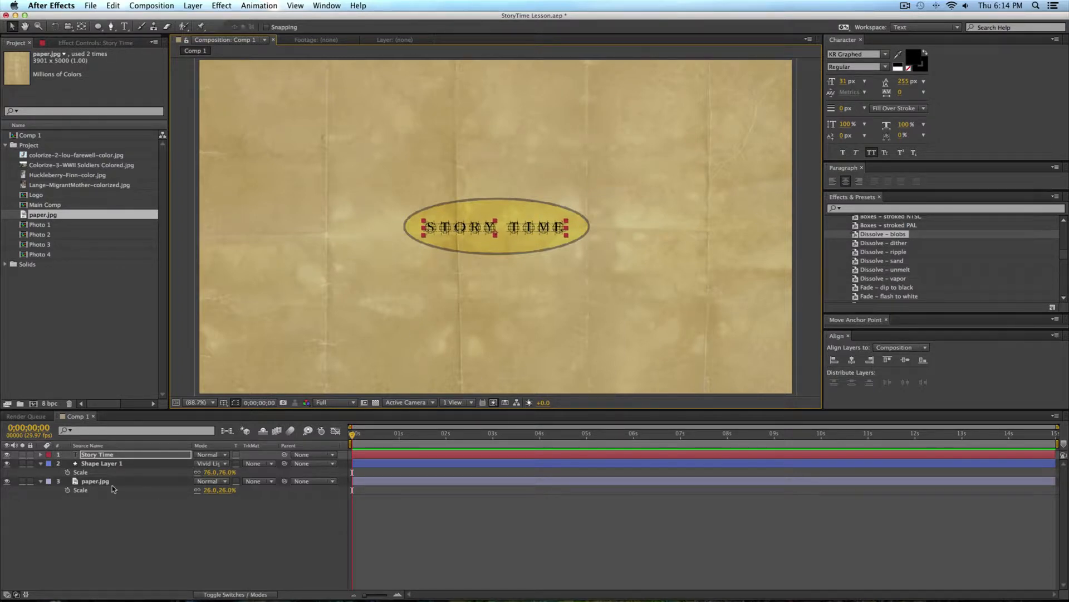
# Step: Pre-compose the Story Time and Shape Layer 1 layers into a composition named Logo, moving all attributes into it
pyautogui.keyDown('shift'); pyautogui.click(117, 463); pyautogui.keyUp('shift')
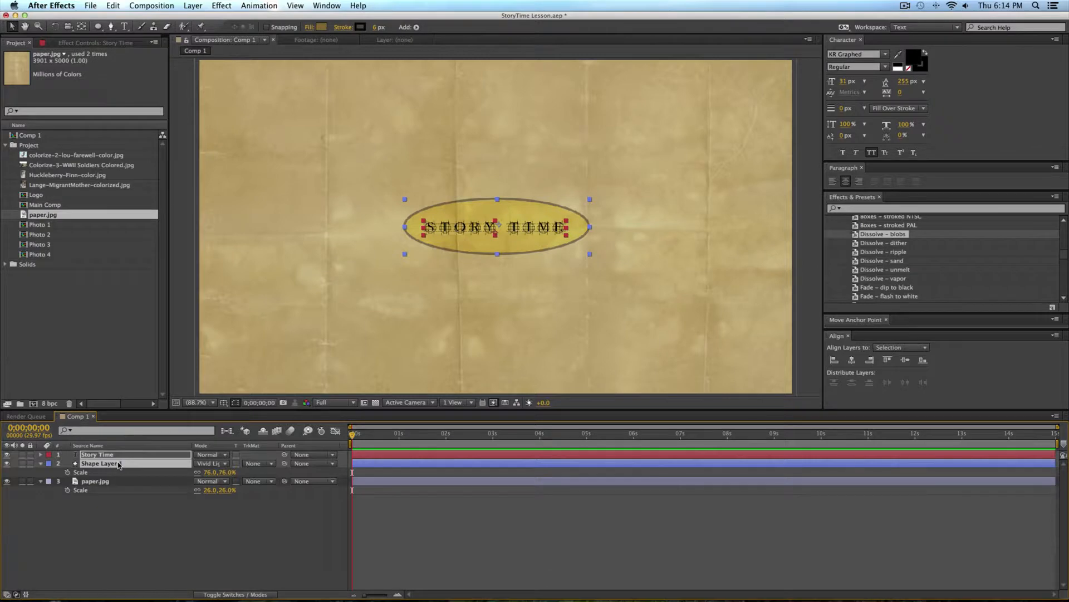
pyautogui.press('shift+super+c')
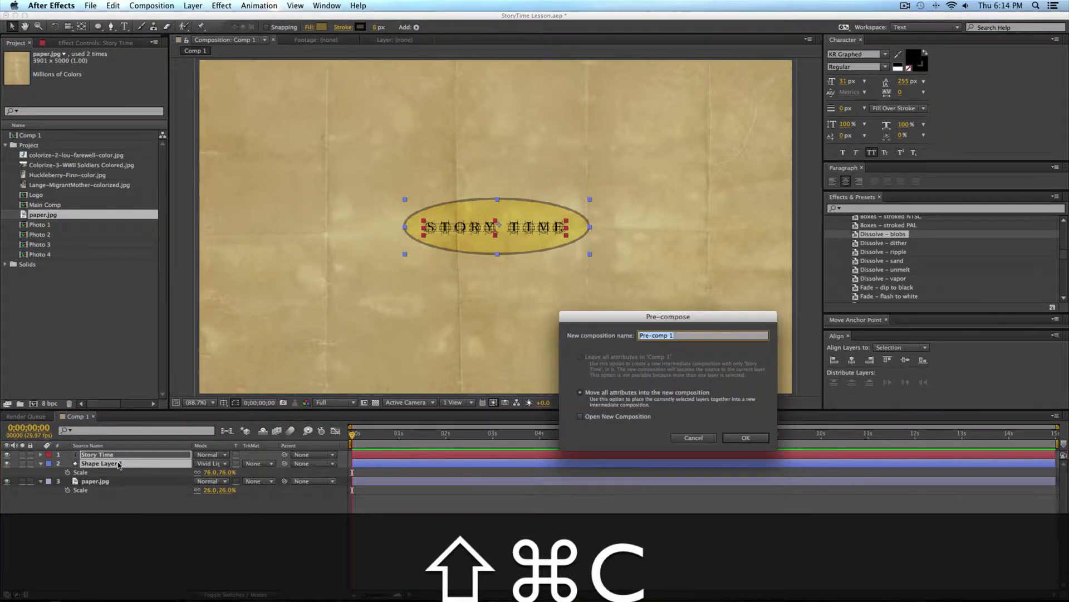
pyautogui.write('Logo')
pyautogui.press('Return')
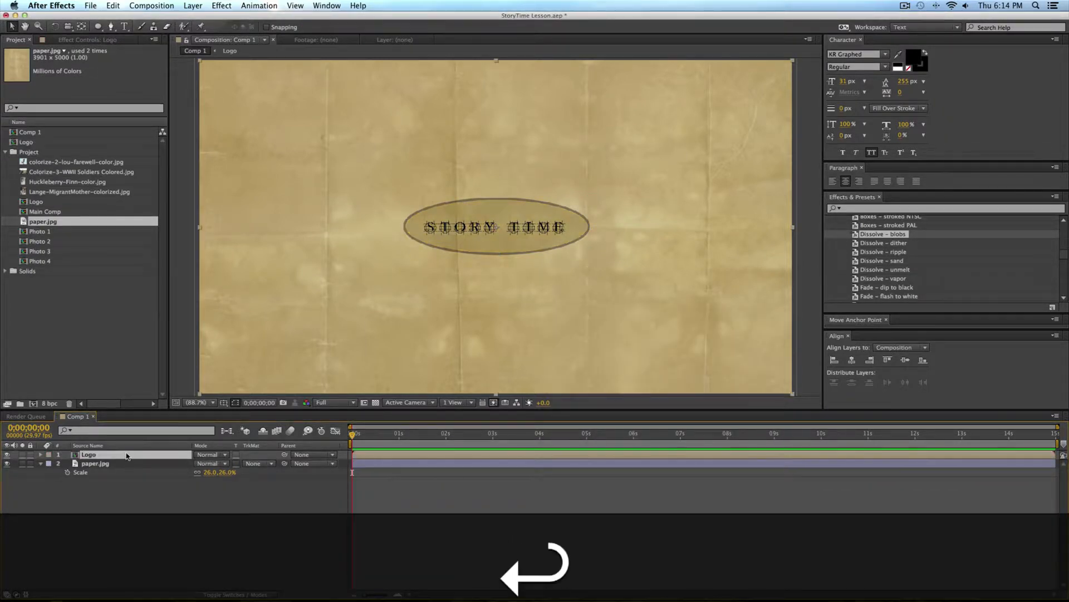
pyautogui.click(238, 488)
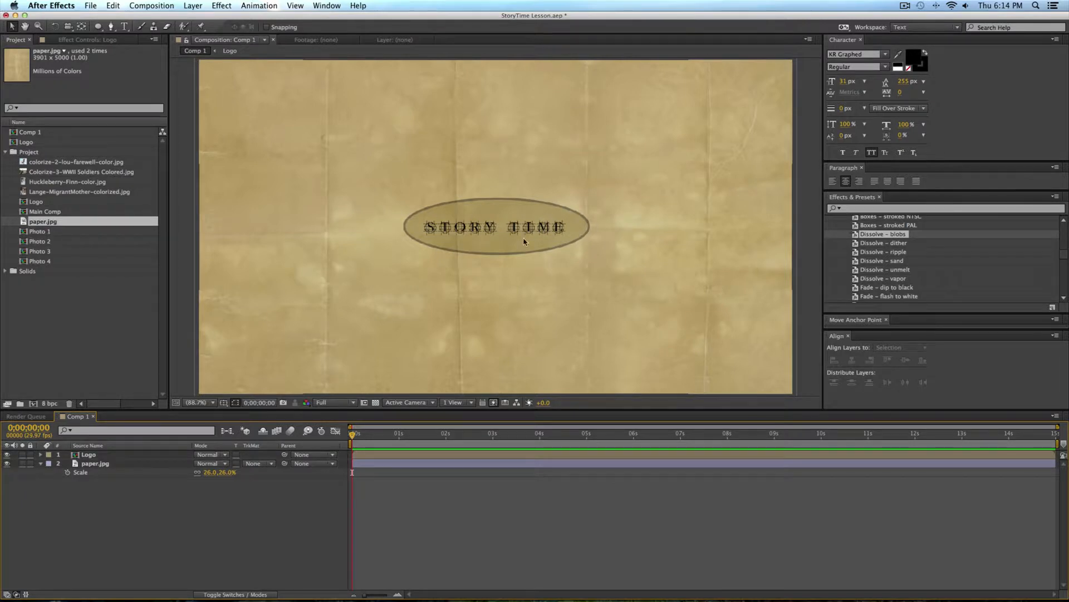
# Step: Cycle the Logo layer's blending mode and set it to Color Burn so it blends with the paper
pyautogui.click(147, 458)
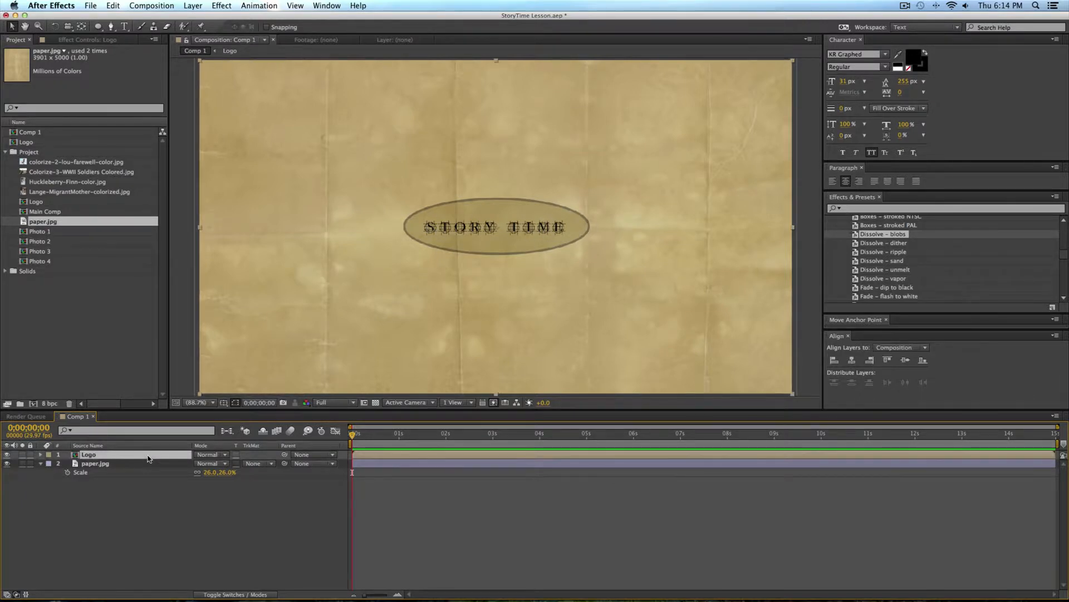
pyautogui.hotkey('shift', '=')
pyautogui.hotkey('shift', '=')
pyautogui.hotkey('shift', '=')
pyautogui.hotkey('shift', '=')
pyautogui.hotkey('shift', '=')
pyautogui.hotkey('shift', '=')
pyautogui.hotkey('shift', '=')
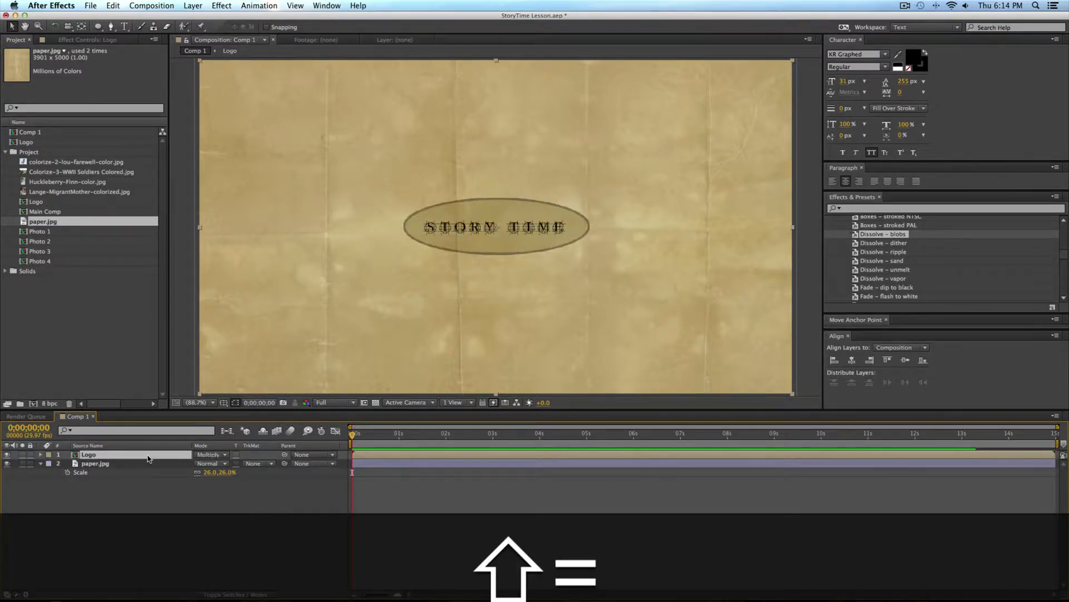
pyautogui.hotkey('shift', '-')
pyautogui.hotkey('shift', '-')
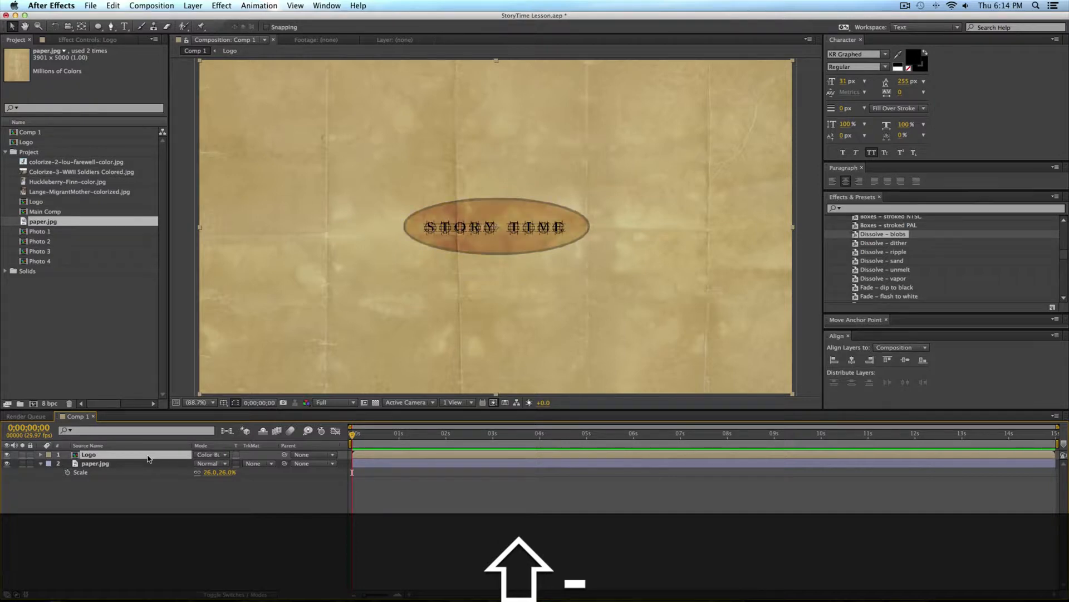
pyautogui.click(156, 506)
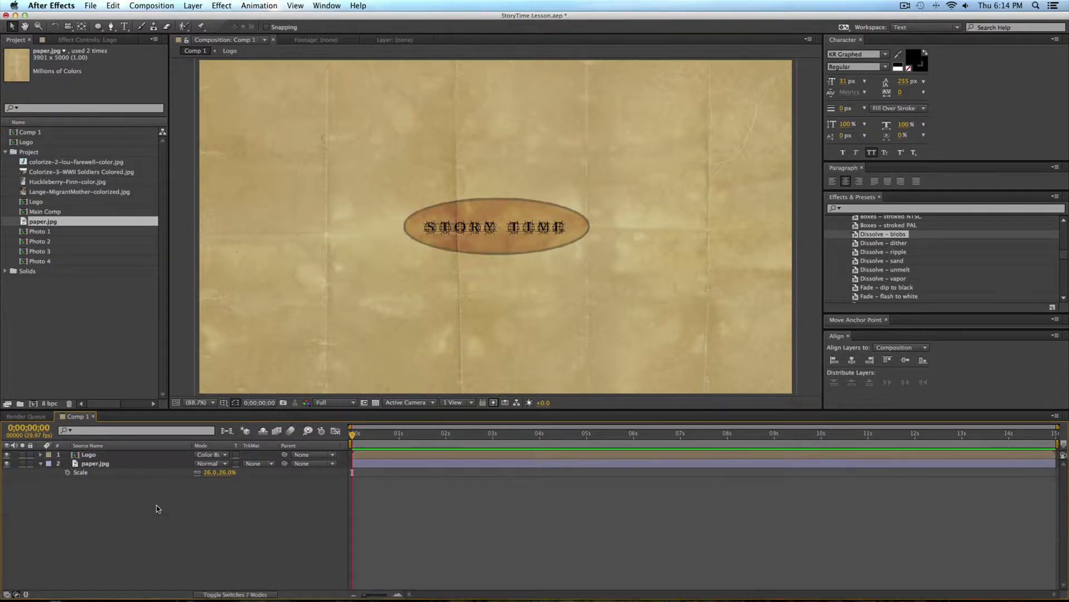
pyautogui.click(210, 453)
pyautogui.press('Escape')
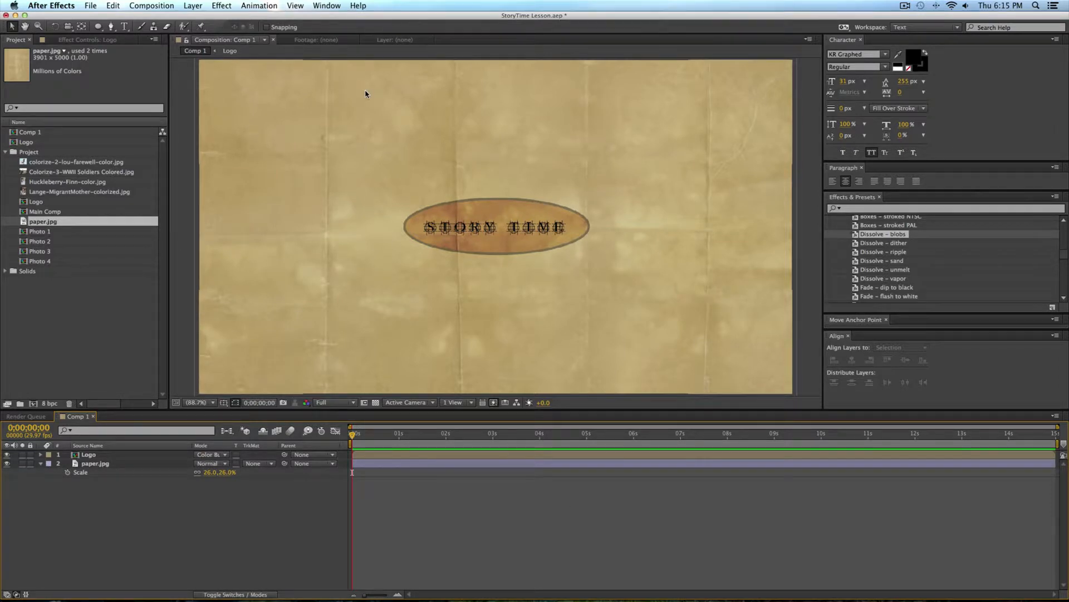
# Step: Create a new composition at half the 1280 × 720 size, with width 640 px and height 360 px
pyautogui.click(15, 361)
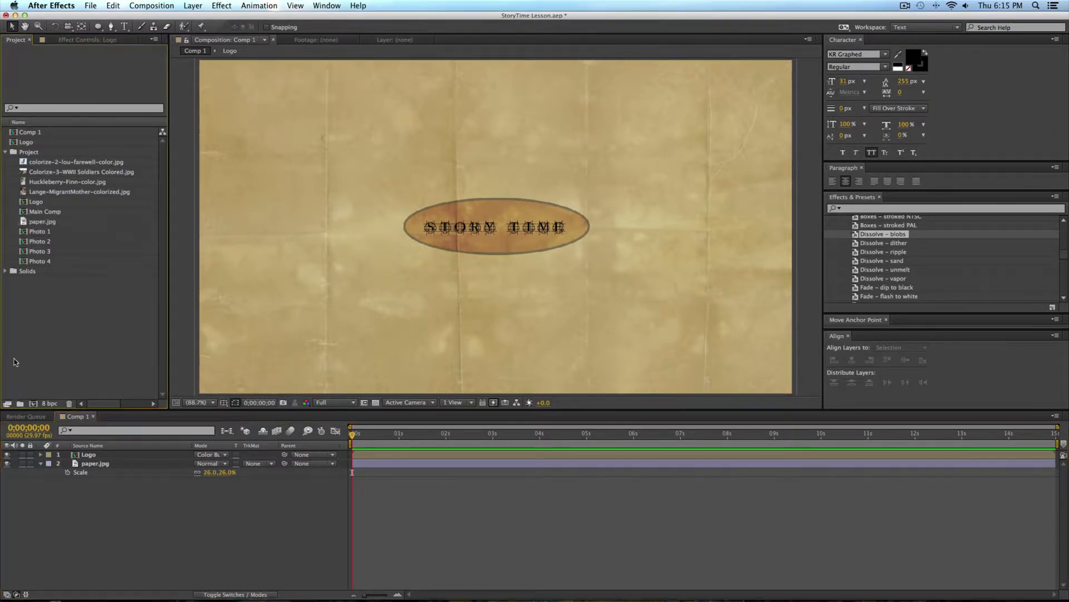
pyautogui.click(33, 404)
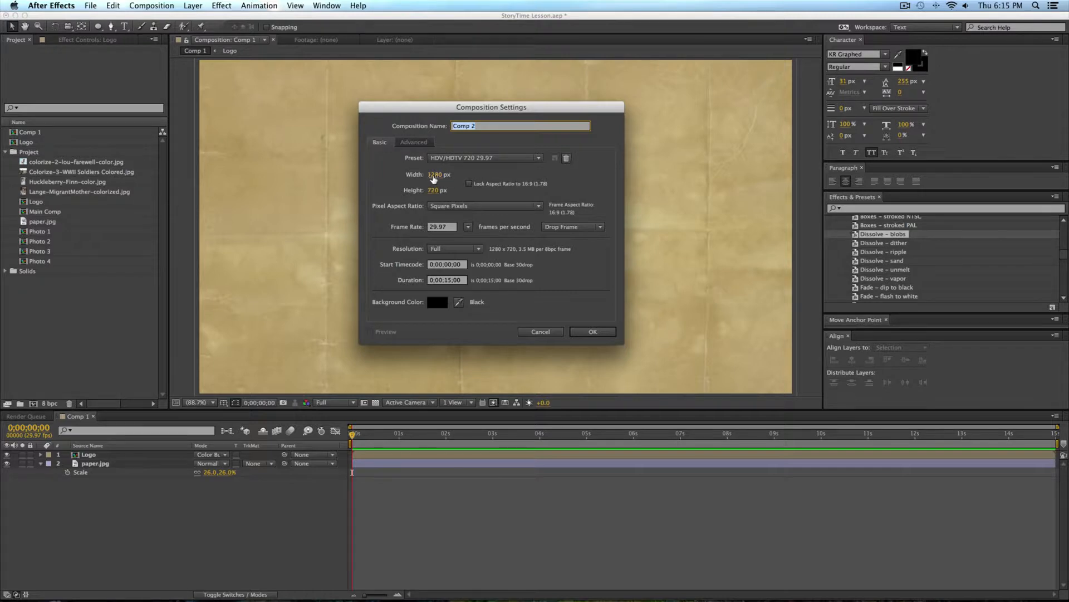
pyautogui.click(433, 174)
pyautogui.press('Right')
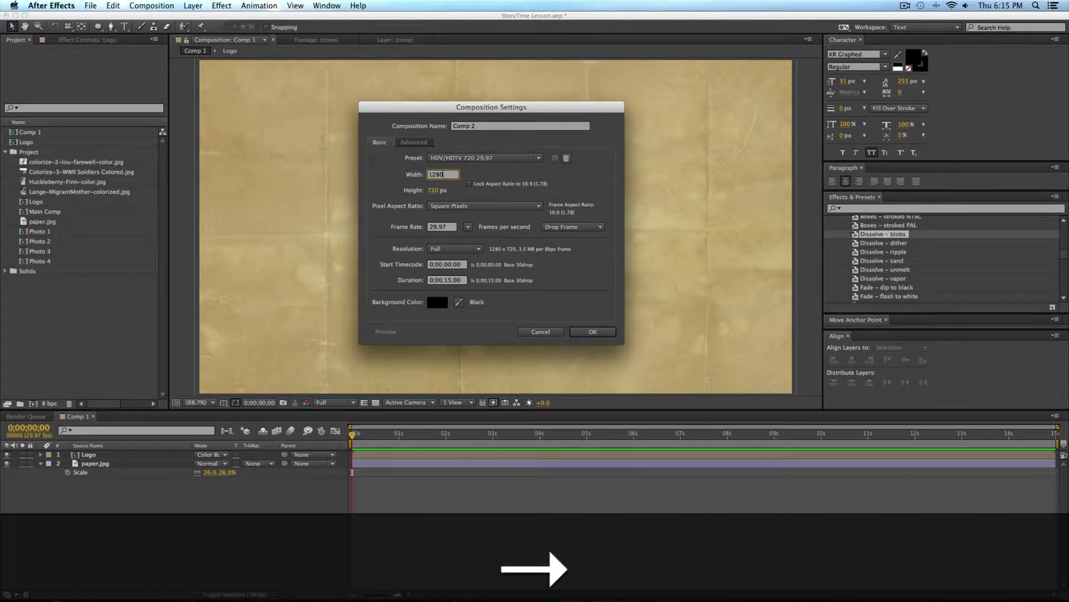
pyautogui.write('/2')
pyautogui.press('Return')
pyautogui.click(432, 190)
pyautogui.press('Right')
pyautogui.write('/')
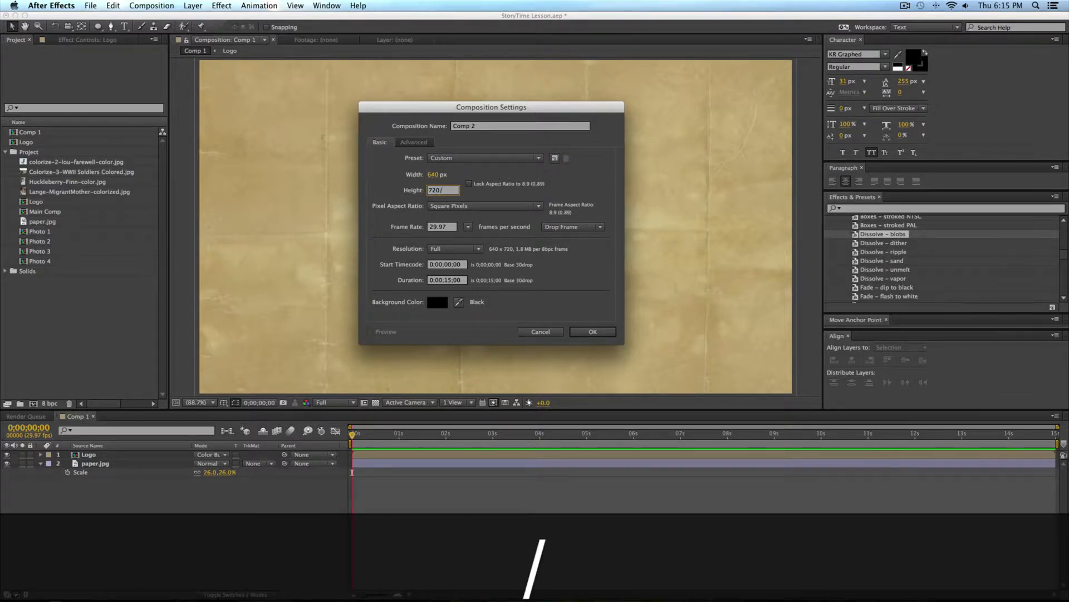
pyautogui.write('2')
pyautogui.press('Return')
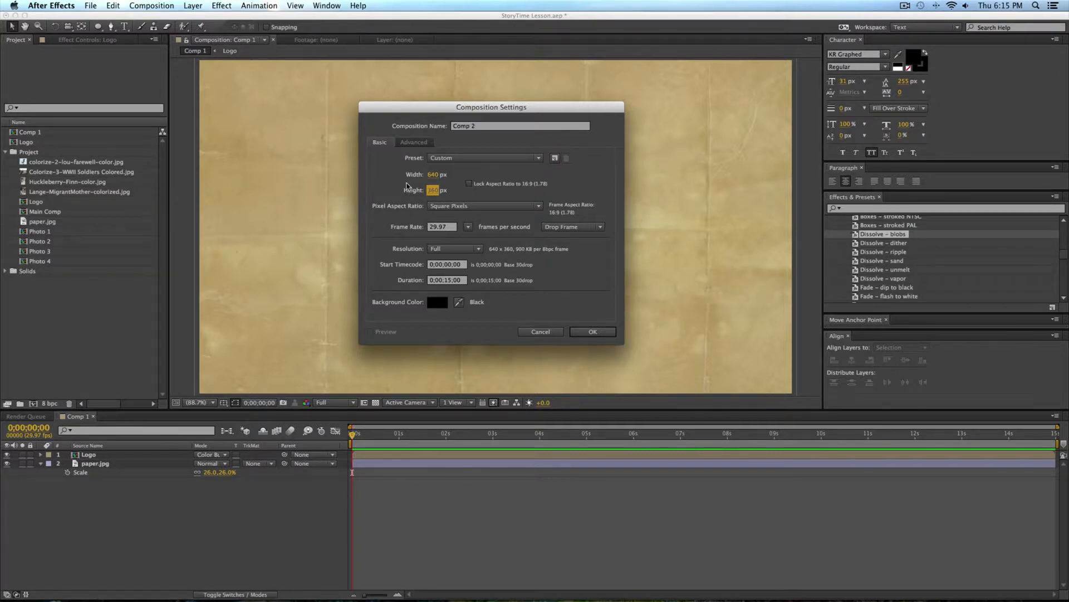
pyautogui.click(590, 332)
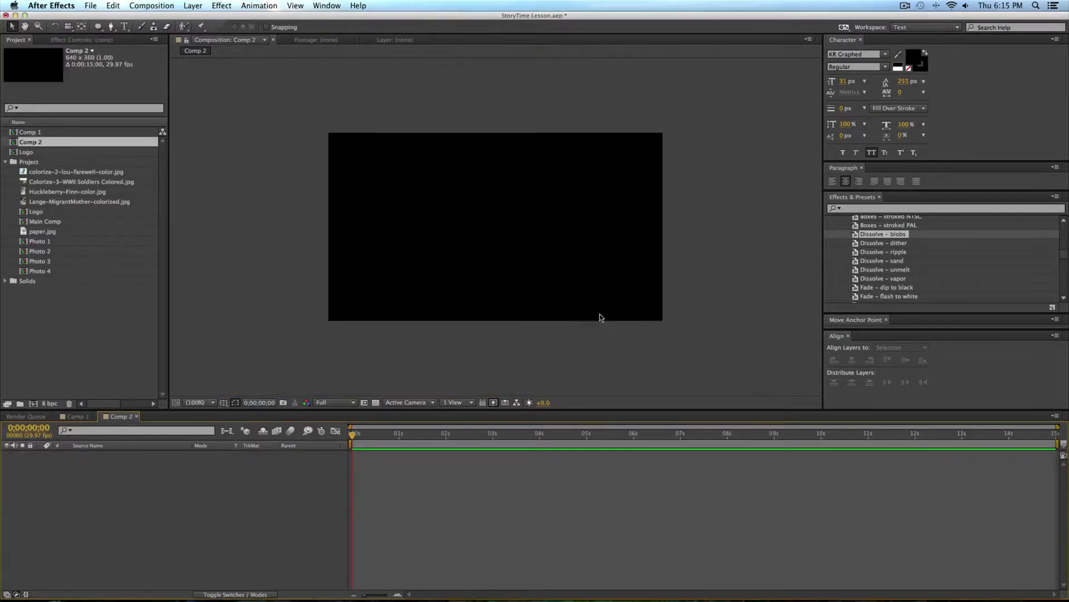
# Step: Add colorize-2-lou-farewell-color.jpg to the new composition and scale the photo down to 21%
pyautogui.click(75, 314)
pyautogui.moveTo(76, 173); pyautogui.dragTo(425, 232)
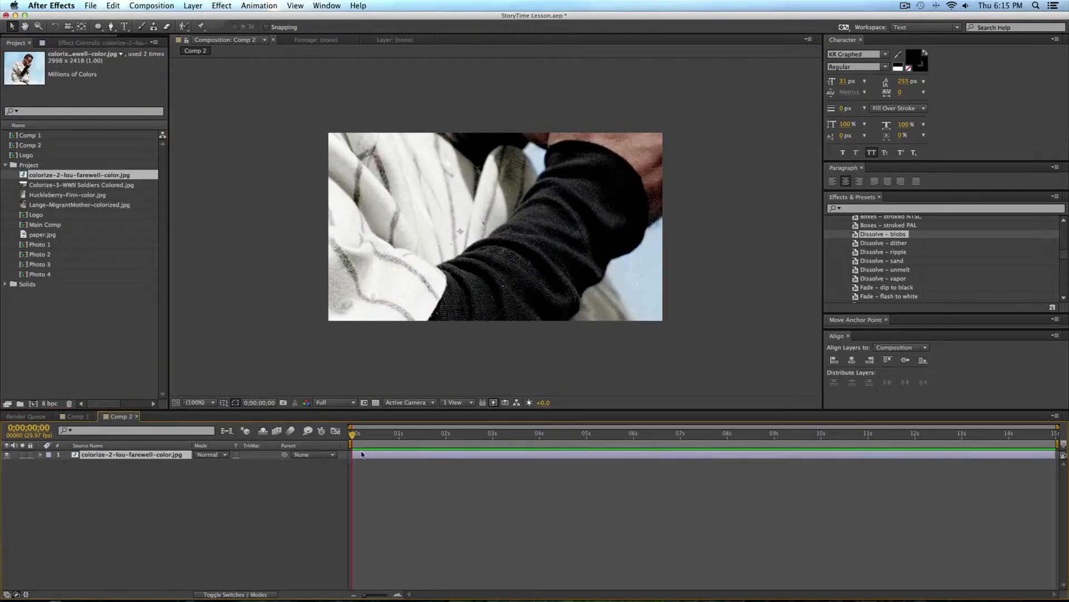
pyautogui.press('s')
pyautogui.moveTo(238, 463); pyautogui.dragTo(194, 464)
pyautogui.click(572, 191)
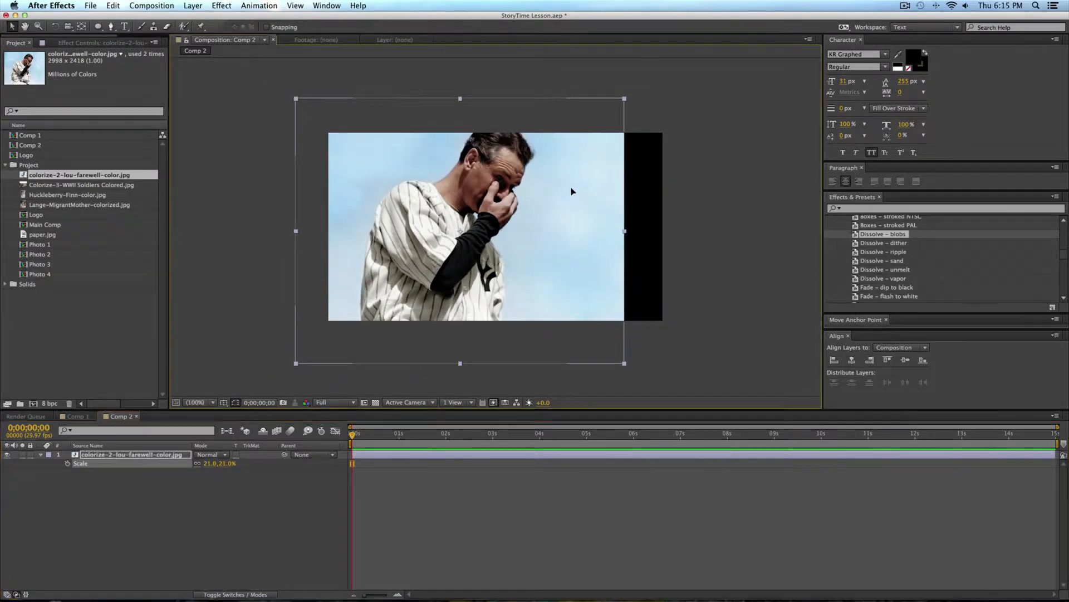
# Step: Center the photo over the frame and set its scale to 22% so it fills the composition
pyautogui.moveTo(572, 191); pyautogui.dragTo(605, 184)
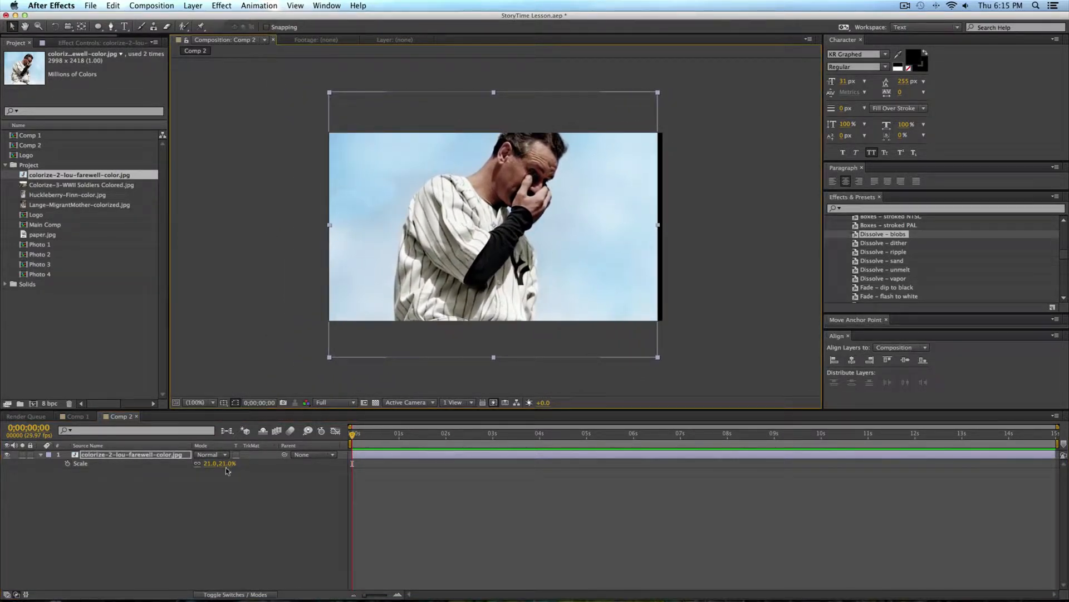
pyautogui.moveTo(229, 464); pyautogui.dragTo(232, 464)
pyautogui.moveTo(616, 203)
pyautogui.mouseDown()
pyautogui.moveTo(614, 217)
pyautogui.moveTo(615, 207)
pyautogui.mouseUp()
pyautogui.click(435, 509)
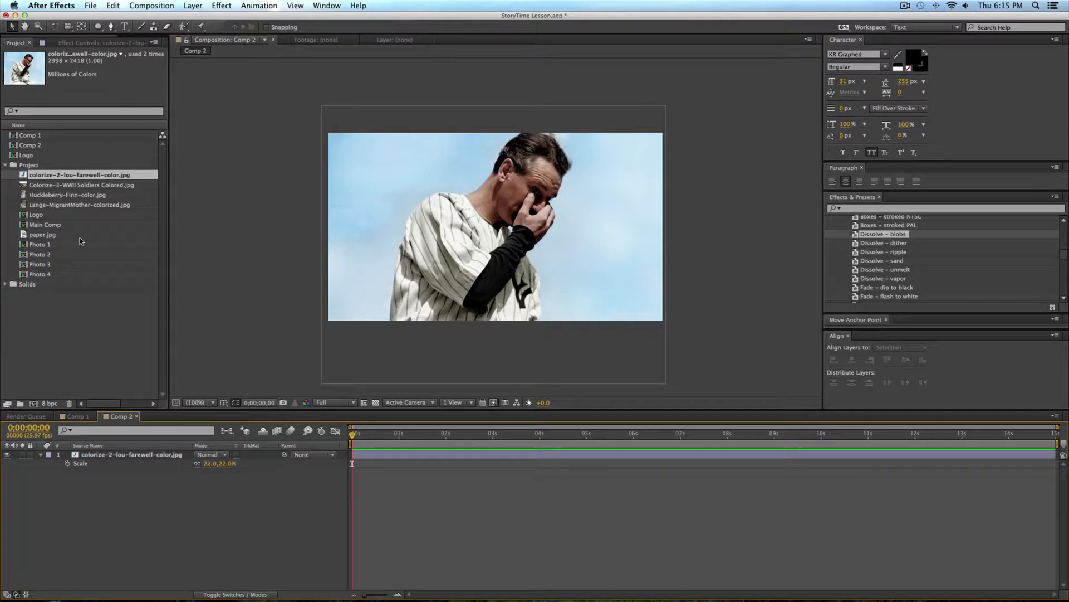
# Step: Rename the Comp 2 composition to Photo 1 in the project
pyautogui.click(30, 146)
pyautogui.press('Return')
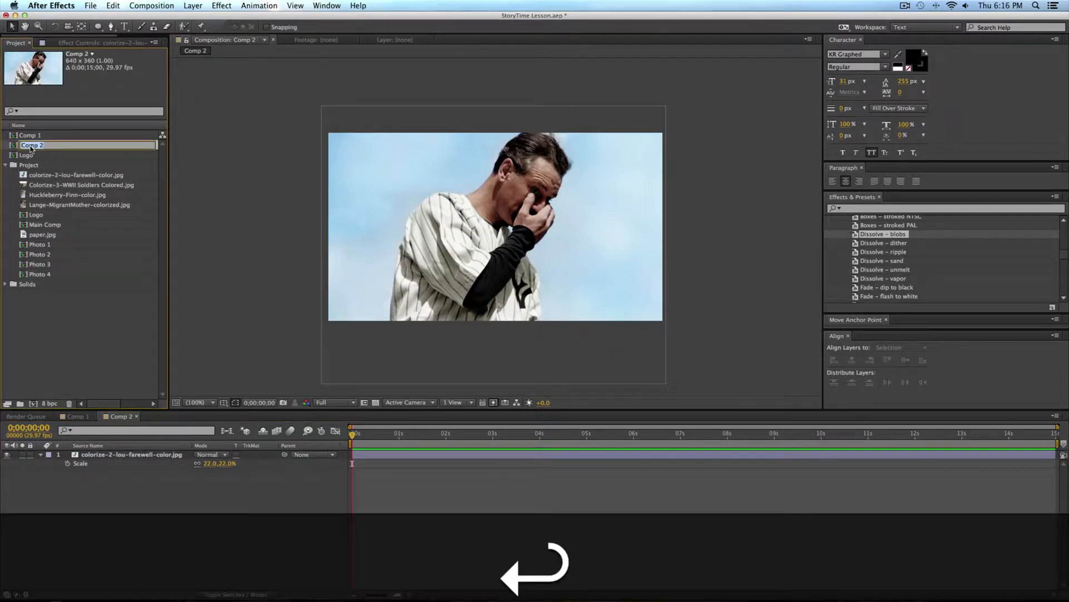
pyautogui.write('Photo')
pyautogui.press('Return')
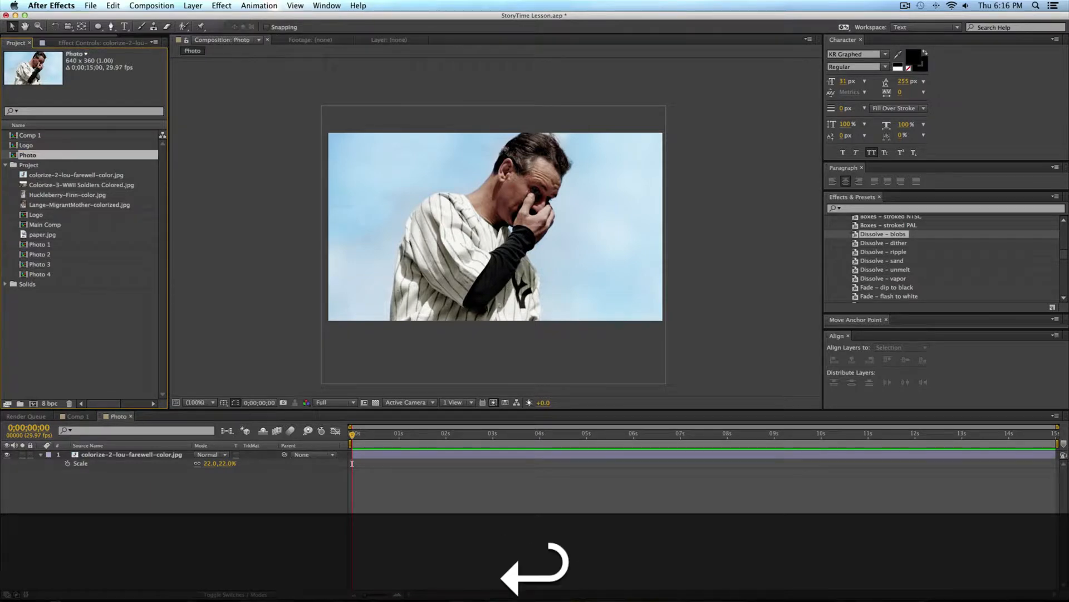
pyautogui.press('Return')
pyautogui.press('Right')
pyautogui.write('1')
pyautogui.press('Return')
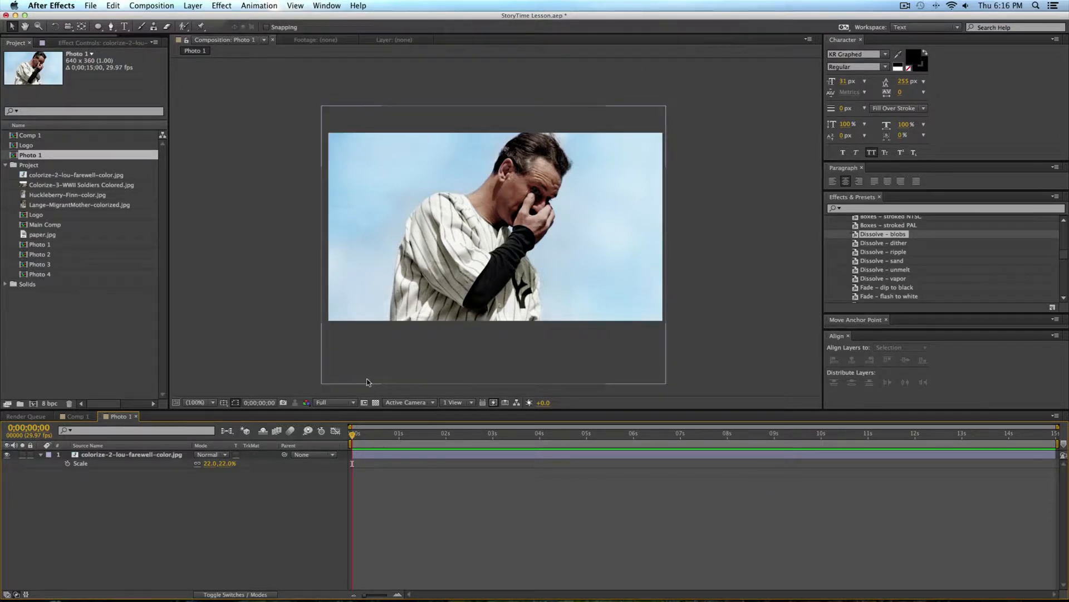
# Step: Switch to Chrome, play the Story Time reference video to examine how its photos appear, and return to After Effects
pyautogui.press('super+Tab')
pyautogui.click(210, 471)
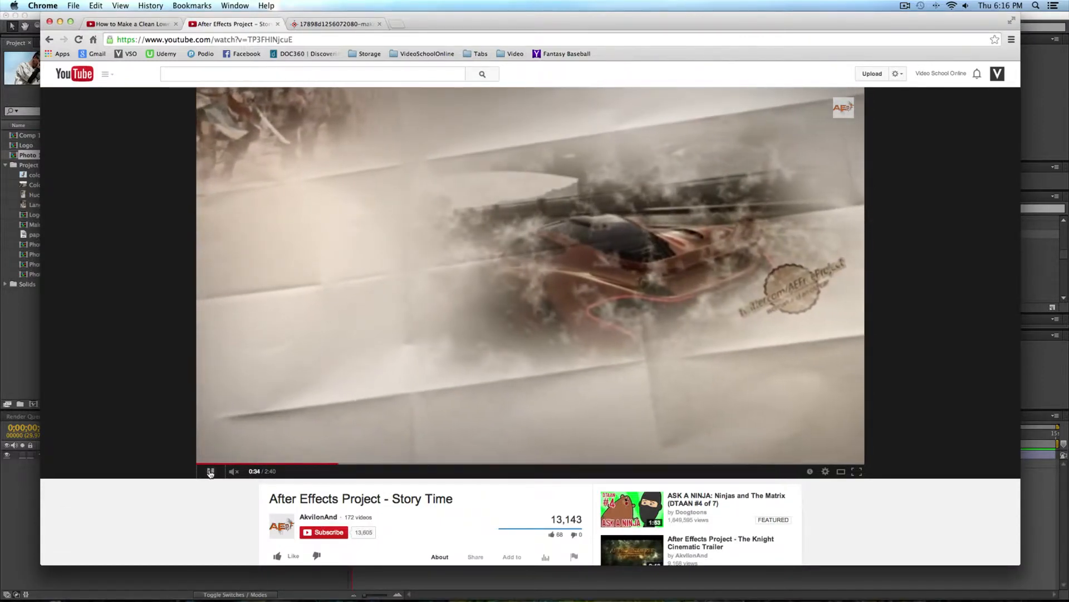
pyautogui.click(210, 471)
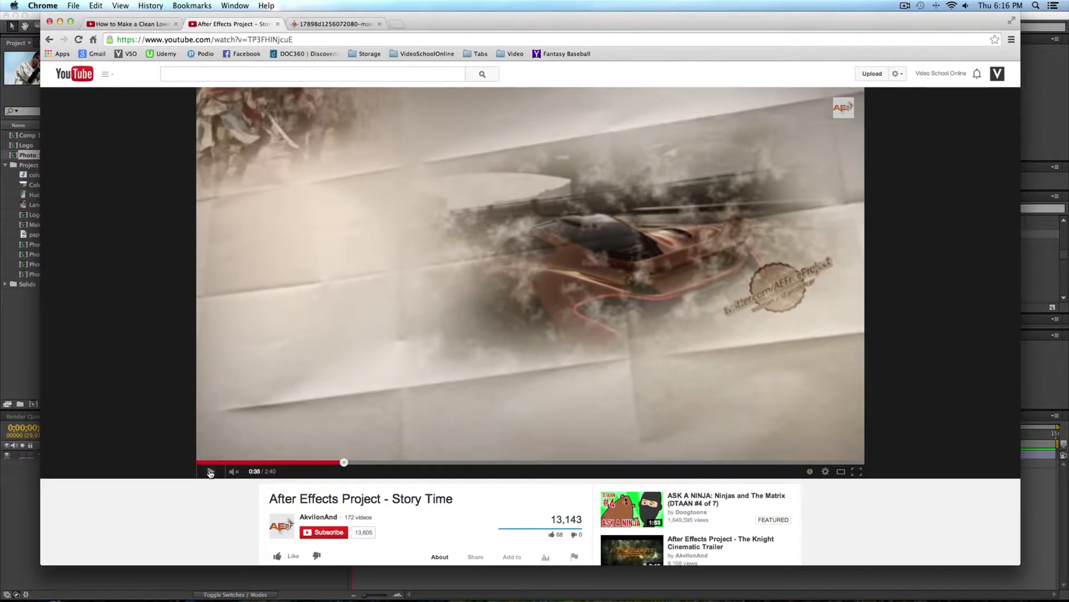
pyautogui.press('super+Tab')
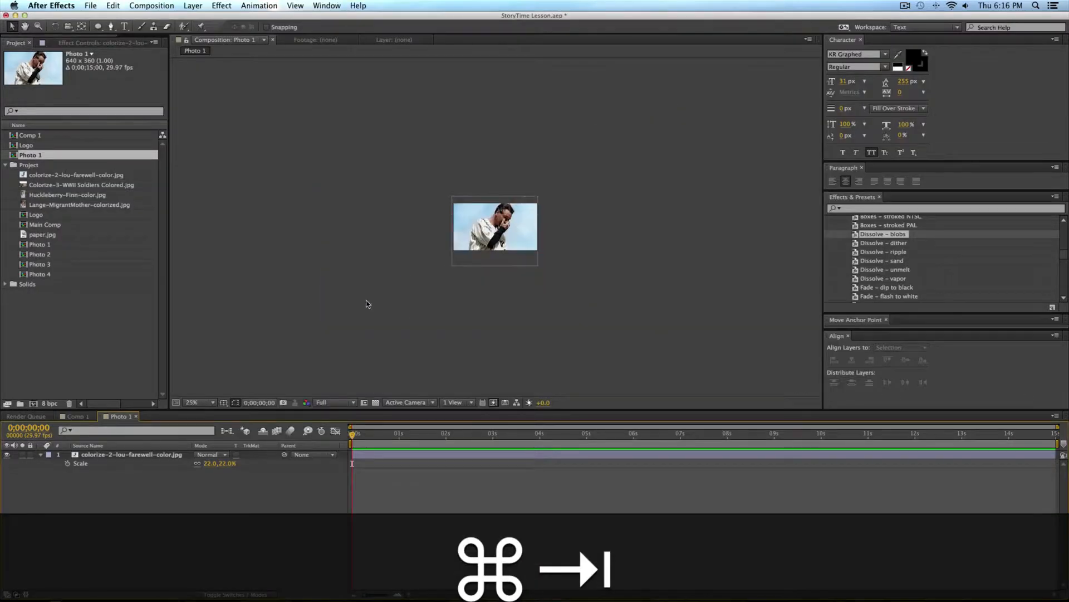
# Step: Draw a closed, wavy freeform mask with the Pen tool on the photo layer, just inside the frame edges
pyautogui.click(195, 402)
pyautogui.click(212, 511)
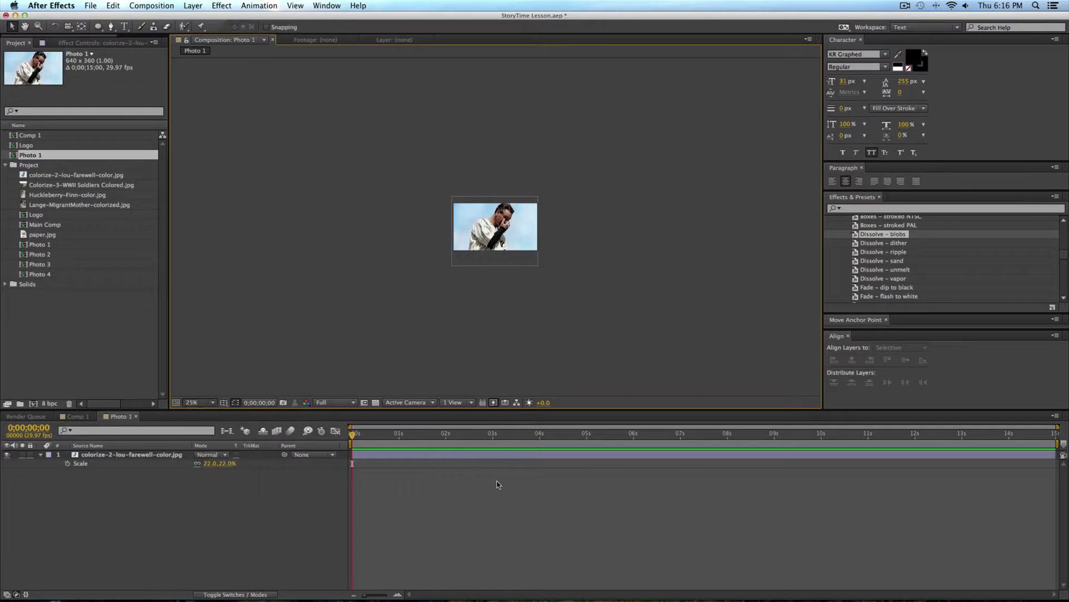
pyautogui.click(205, 402)
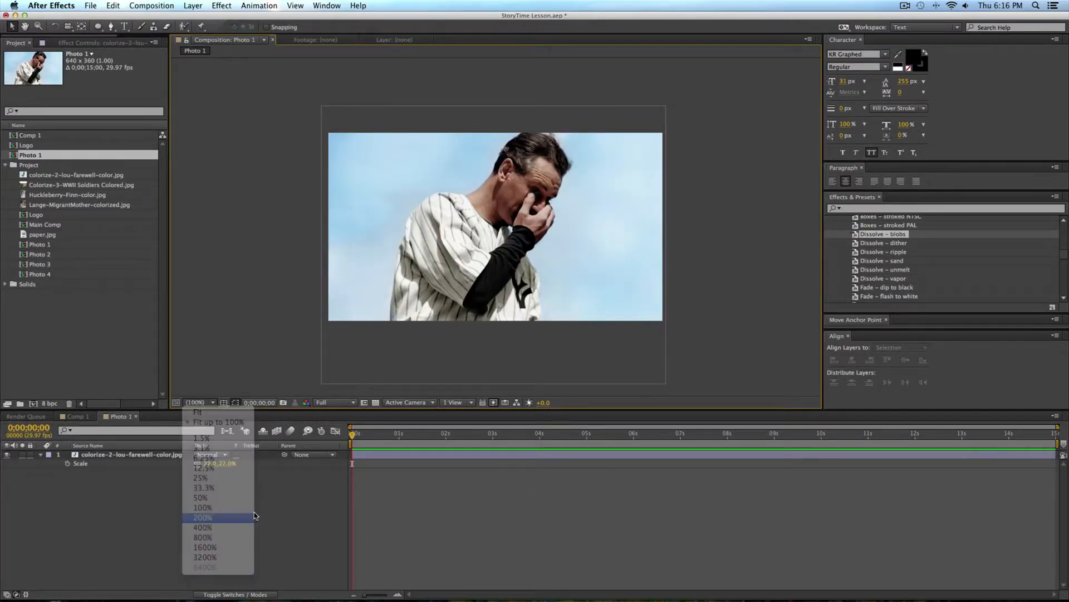
pyautogui.click(204, 517)
pyautogui.press('z')
pyautogui.keyDown('alt'); pyautogui.click(437, 225); pyautogui.keyUp('alt')
pyautogui.press('v')
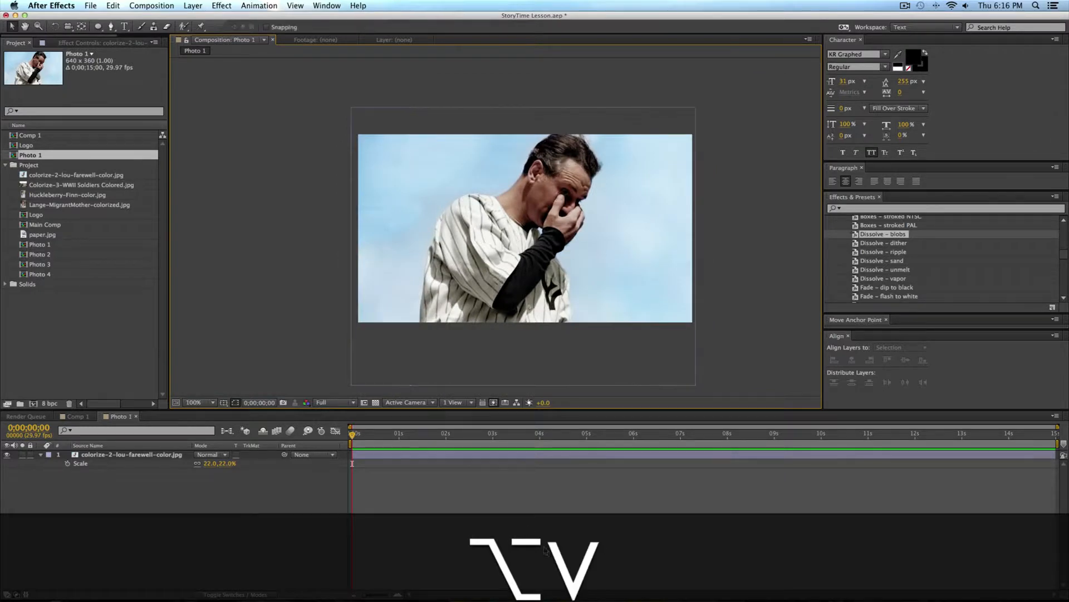
pyautogui.click(111, 28)
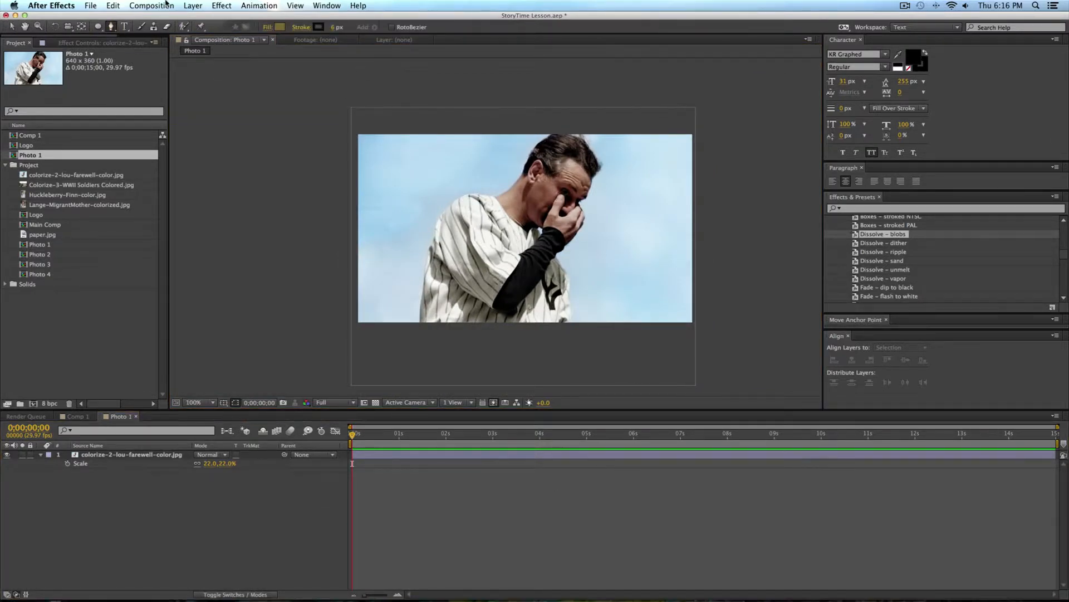
pyautogui.click(376, 450)
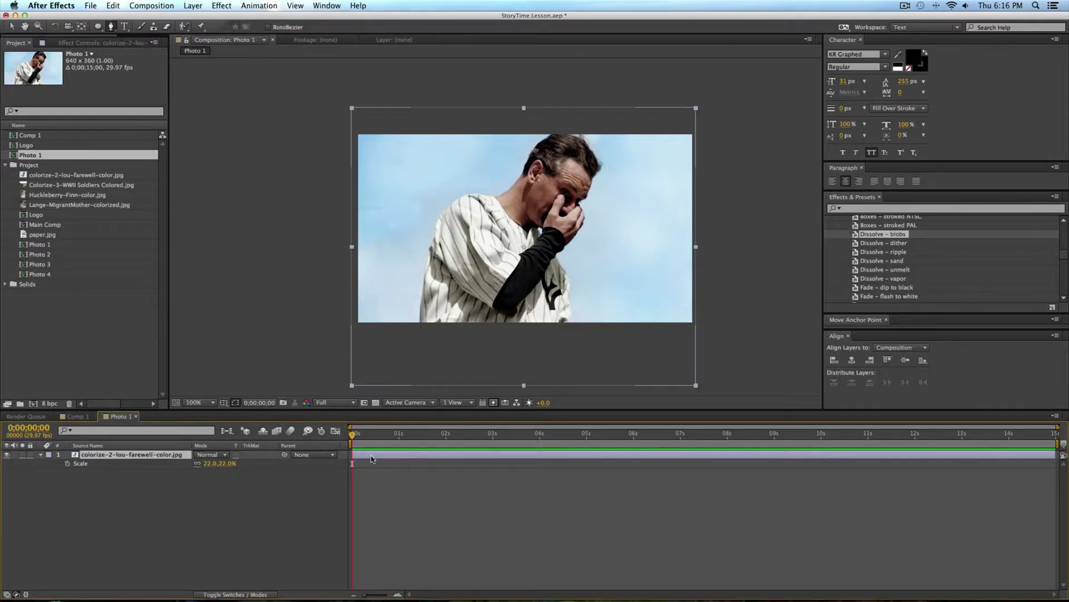
pyautogui.moveTo(425, 146); pyautogui.dragTo(410, 146)
pyautogui.moveTo(392, 153); pyautogui.dragTo(377, 222)
pyautogui.moveTo(382, 294); pyautogui.dragTo(573, 305)
pyautogui.moveTo(601, 307); pyautogui.dragTo(658, 276)
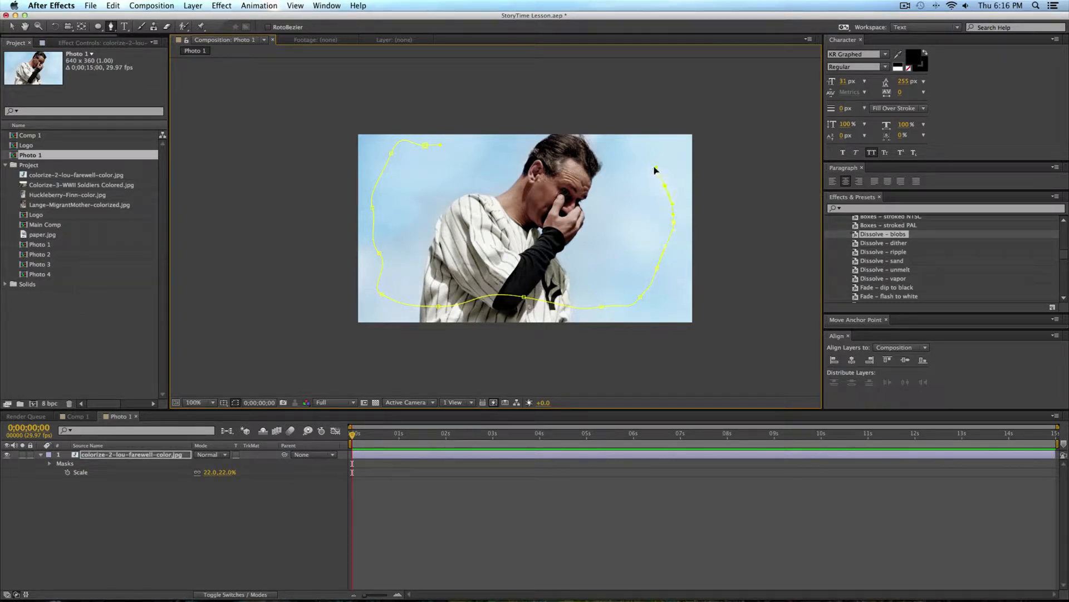
pyautogui.moveTo(625, 147); pyautogui.dragTo(623, 146)
pyautogui.moveTo(549, 140); pyautogui.dragTo(401, 129)
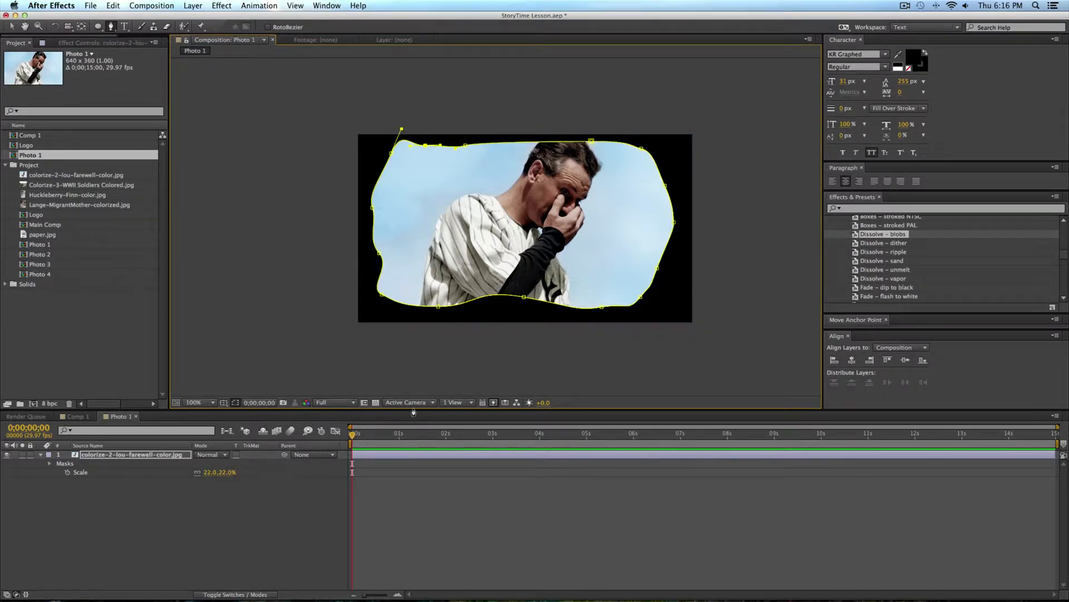
pyautogui.click(411, 502)
# Step: Reveal the photo layer's mask properties and set the Mask Feather to 300 pixels
pyautogui.click(114, 455)
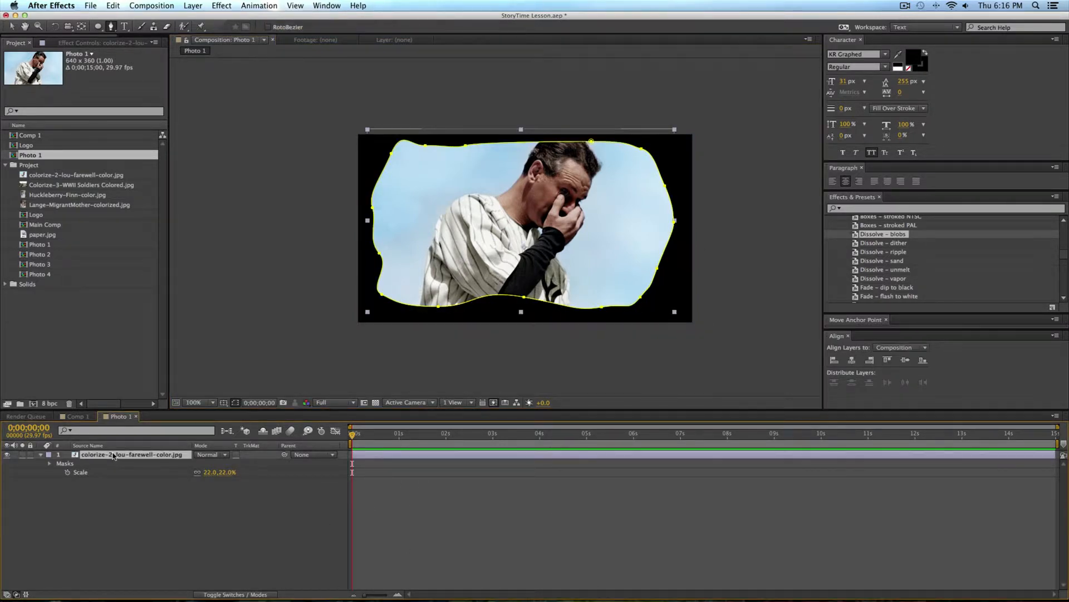
pyautogui.press('m')
pyautogui.press('m')
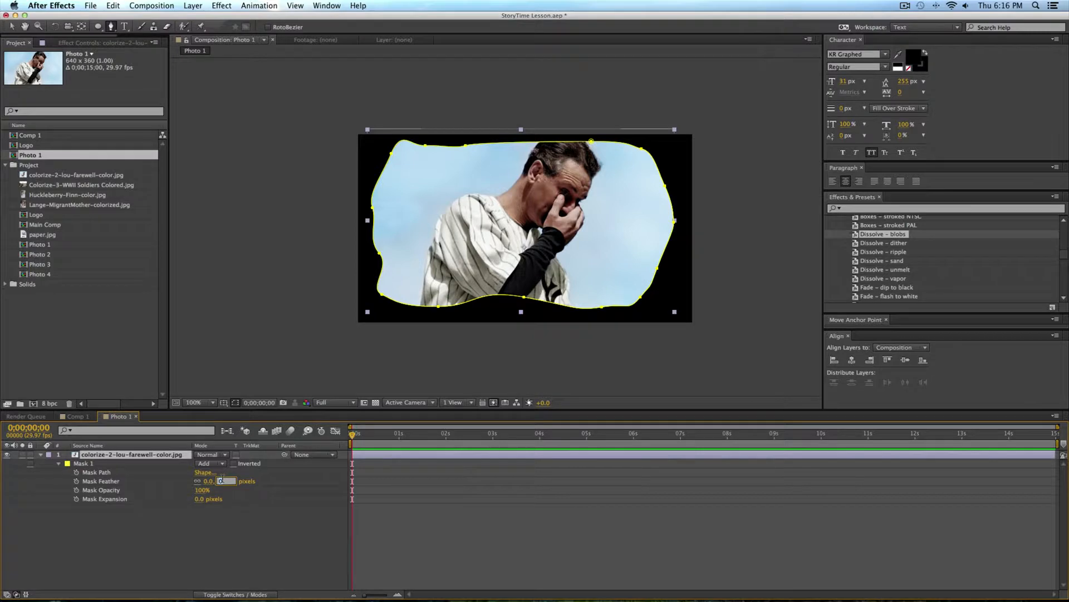
pyautogui.write('00')
pyautogui.press('Return')
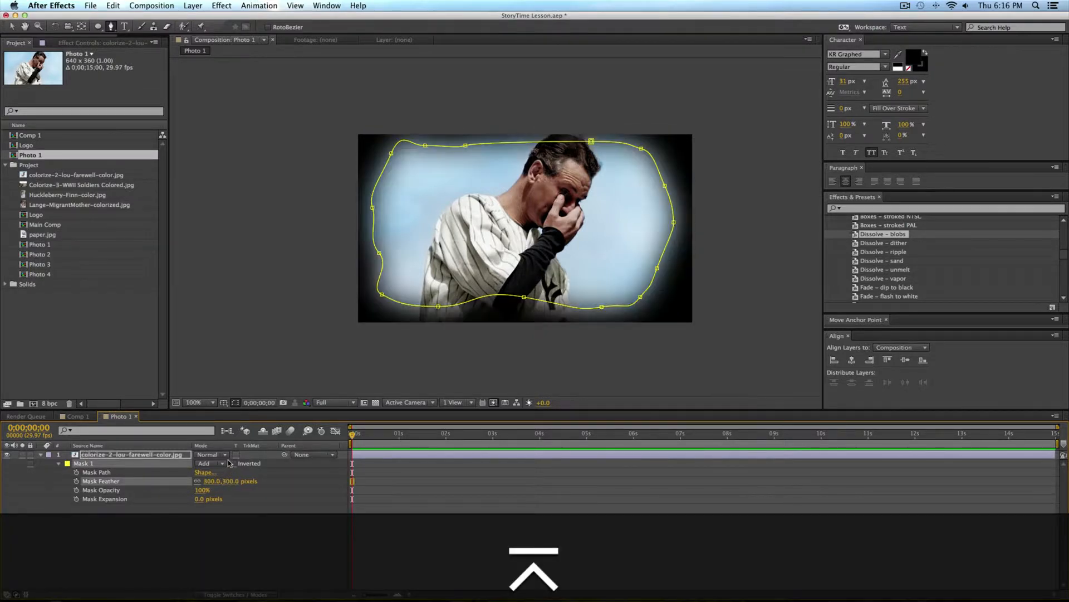
# Step: Set the Mask Expansion of Mask 1 to -110 pixels and return to the Selection tool
pyautogui.moveTo(199, 504); pyautogui.dragTo(151, 501)
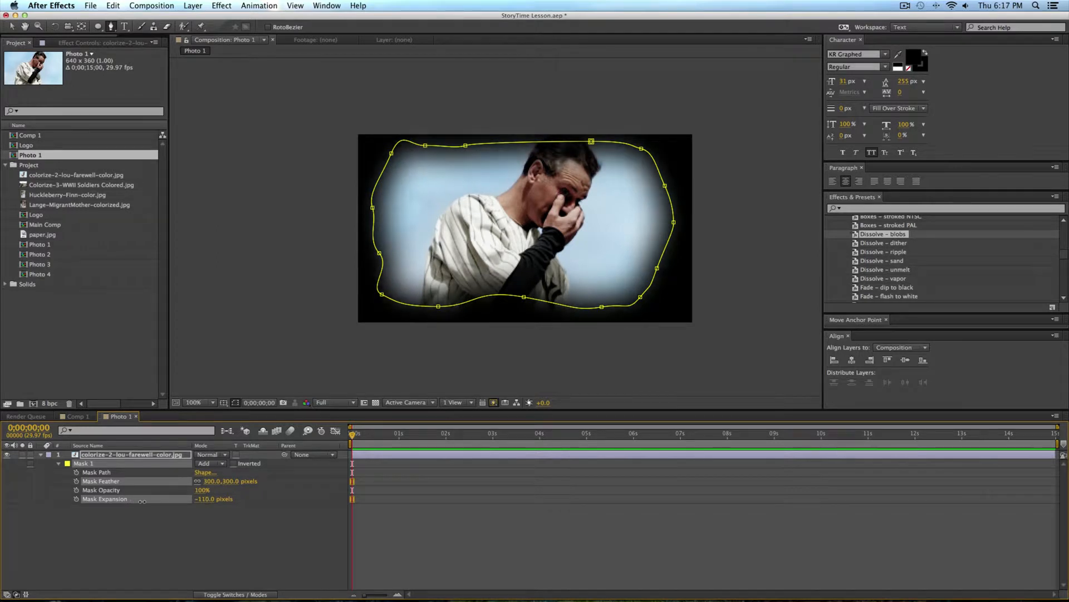
pyautogui.click(586, 570)
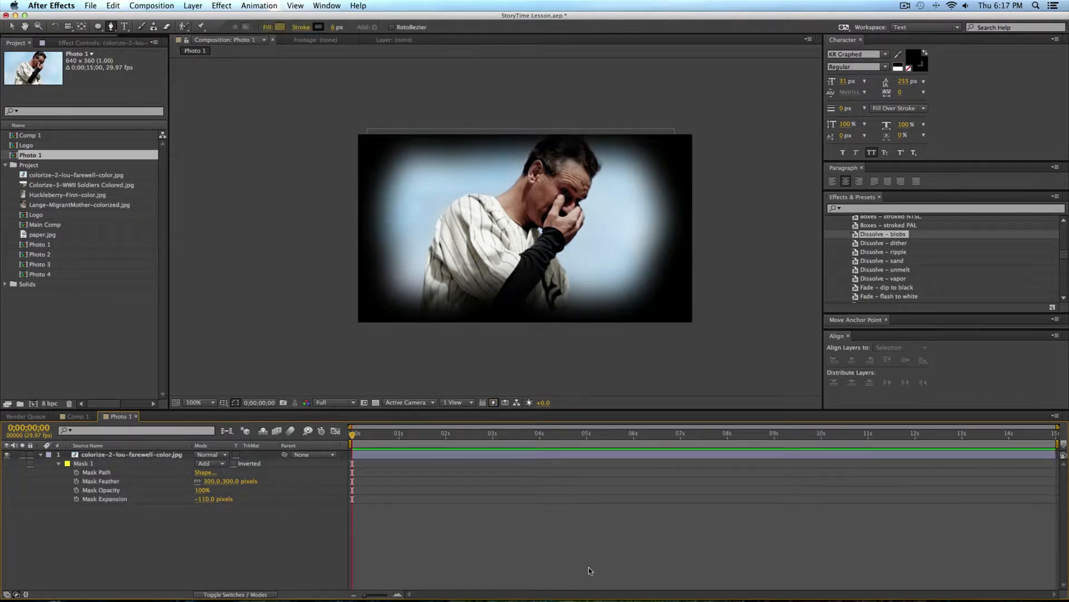
pyautogui.press('v')
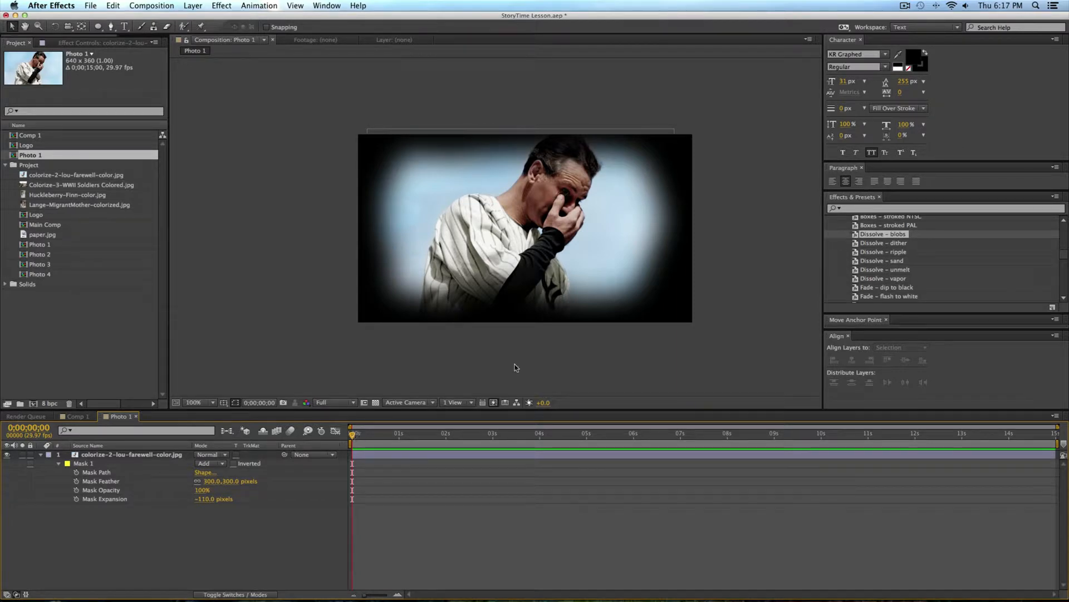
# Step: Keyframe the photo's Mask Expansion from -538 pixels at 0 seconds to -110 pixels at 3 seconds
pyautogui.moveTo(355, 433); pyautogui.dragTo(494, 433)
pyautogui.click(168, 456)
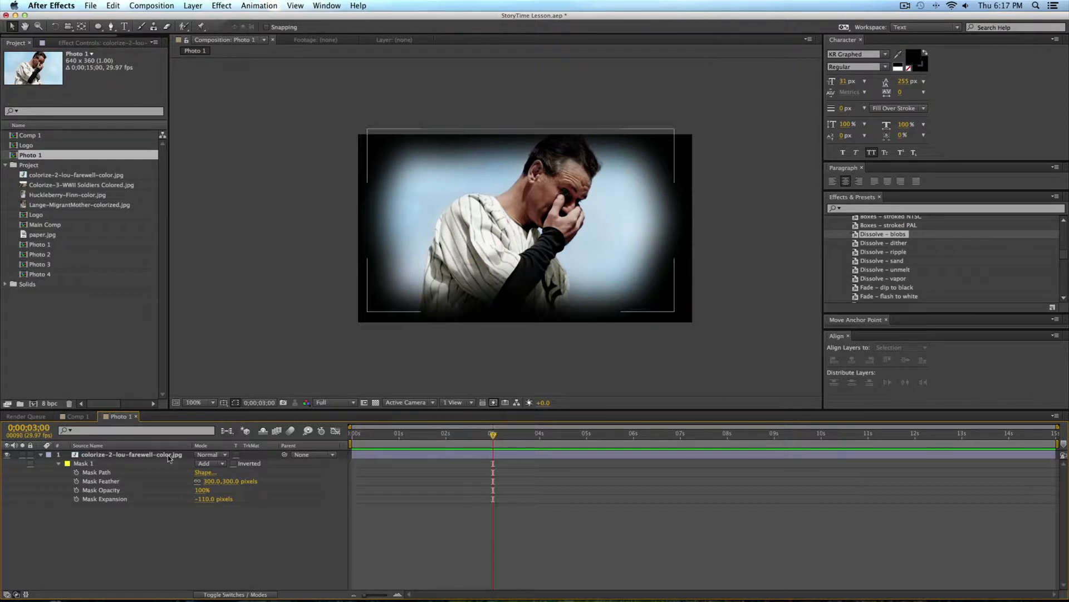
pyautogui.click(77, 499)
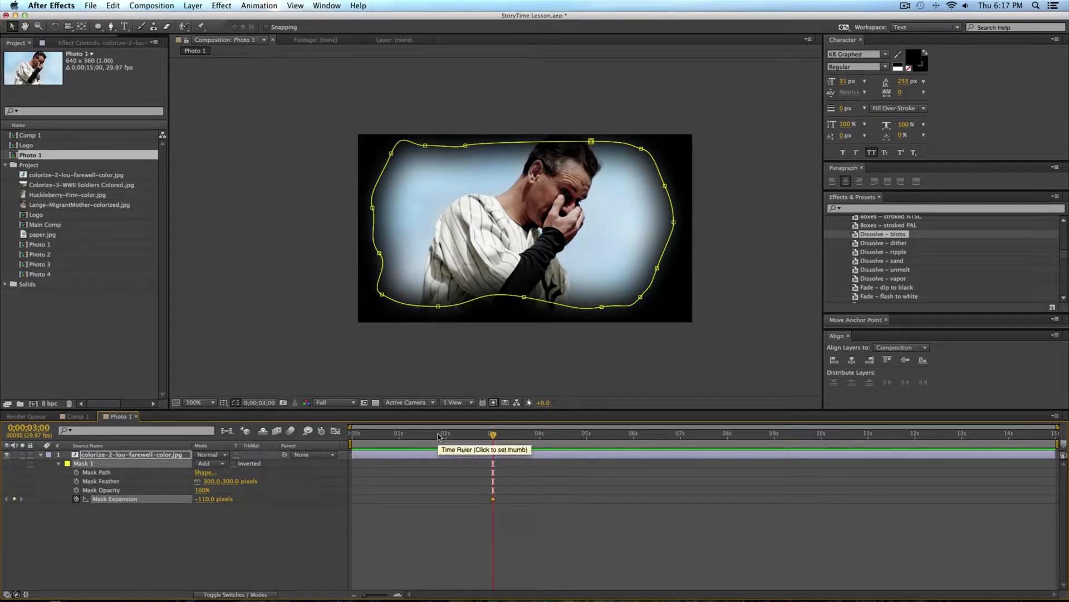
pyautogui.moveTo(442, 435); pyautogui.dragTo(344, 438)
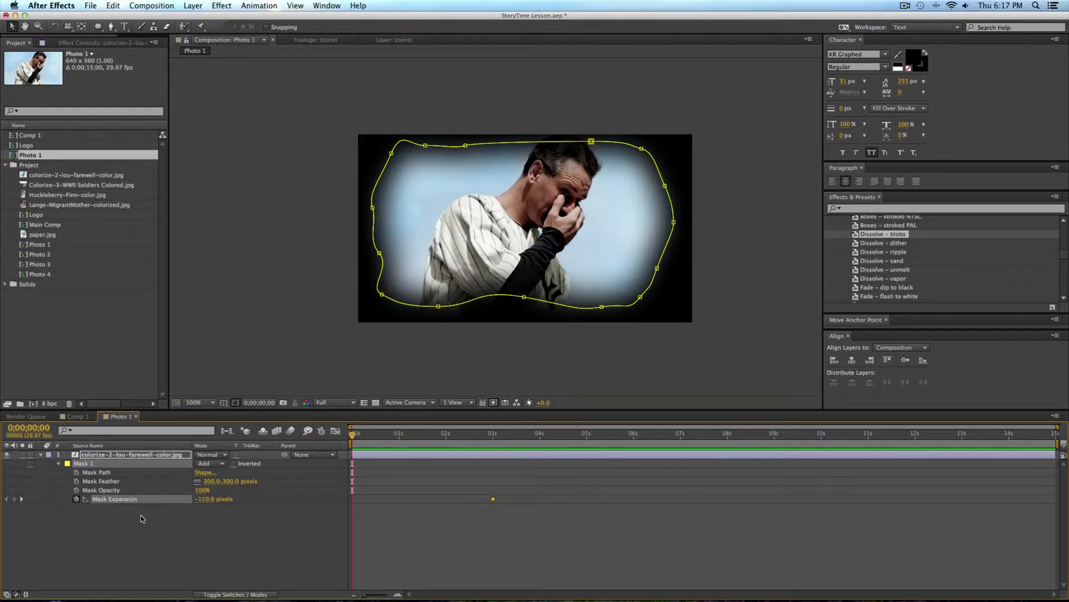
pyautogui.moveTo(122, 511); pyautogui.dragTo(2, 521)
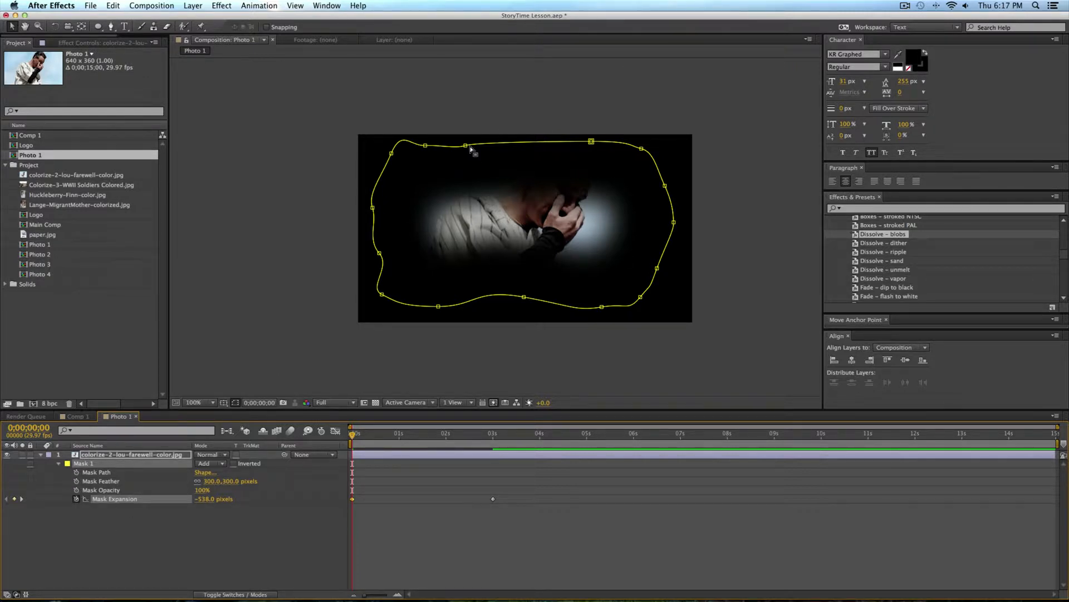
# Step: Keyframe the Mask Opacity from 0% at the start to 100% at about 1 second
pyautogui.click(77, 489)
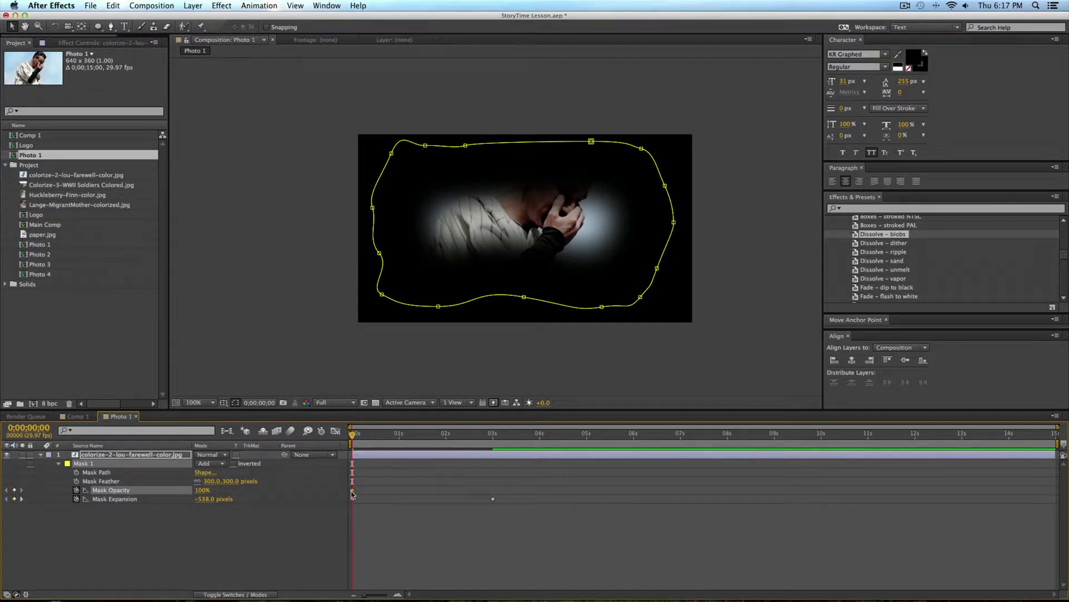
pyautogui.moveTo(352, 492)
pyautogui.moveTo(397, 491); pyautogui.dragTo(396, 490)
pyautogui.moveTo(201, 489); pyautogui.dragTo(145, 491)
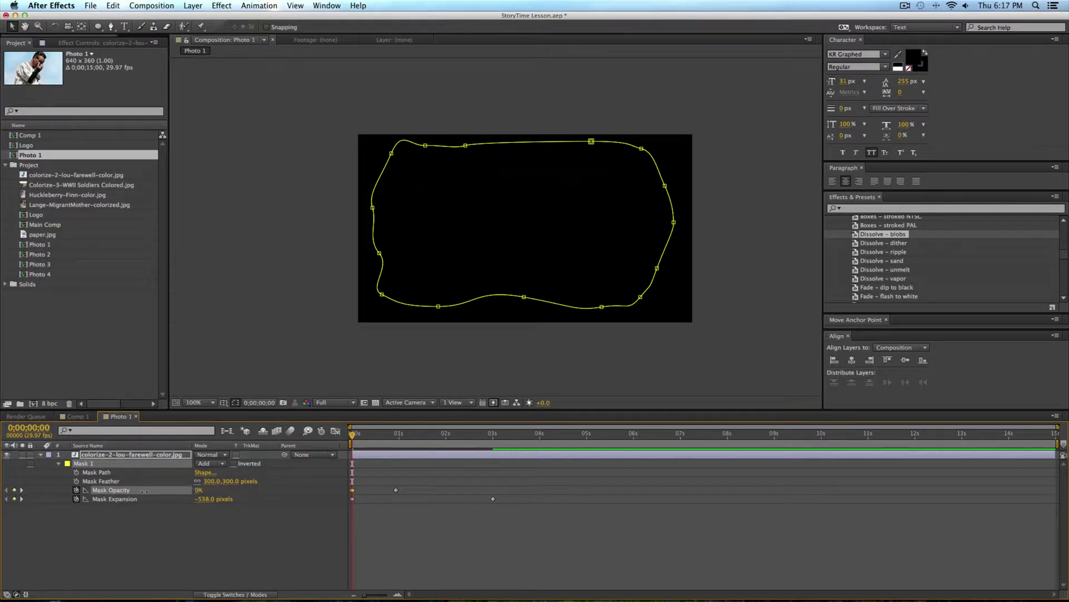
# Step: Apply Easy Ease to all Mask Opacity and Mask Expansion keyframes and preview the photo's reveal
pyautogui.moveTo(354, 435); pyautogui.dragTo(330, 458)
pyautogui.moveTo(551, 485); pyautogui.dragTo(196, 547)
pyautogui.press('F9')
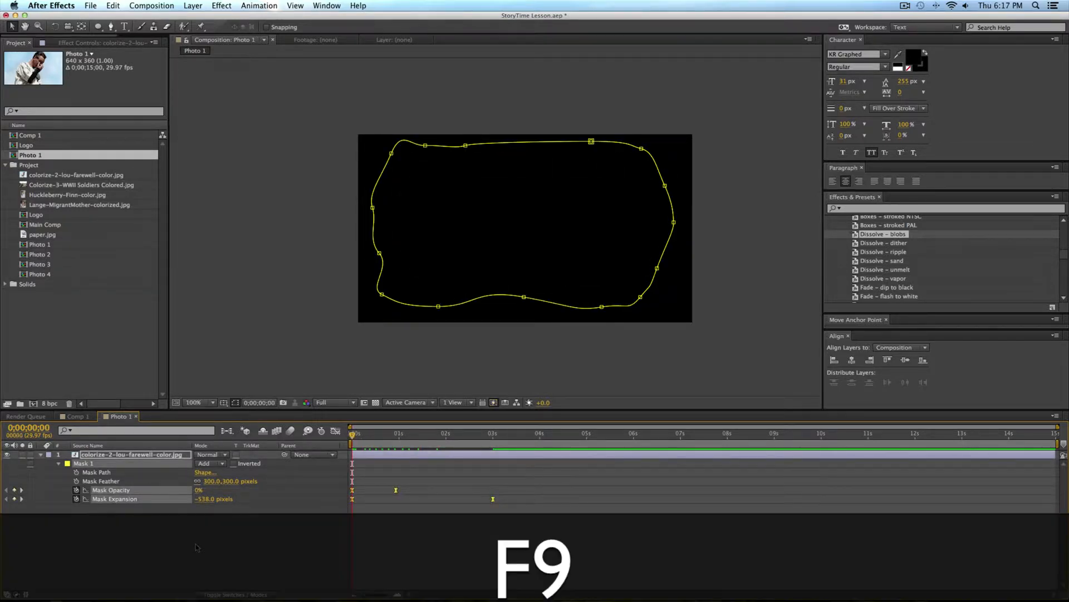
pyautogui.click(259, 534)
pyautogui.press('0')
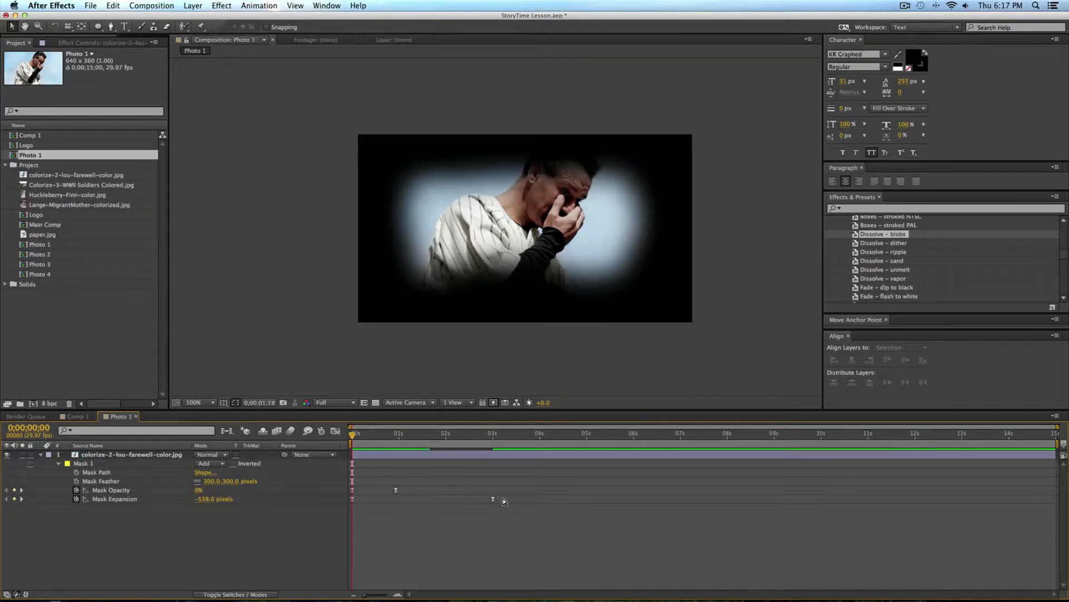
pyautogui.press('space')
pyautogui.press('space')
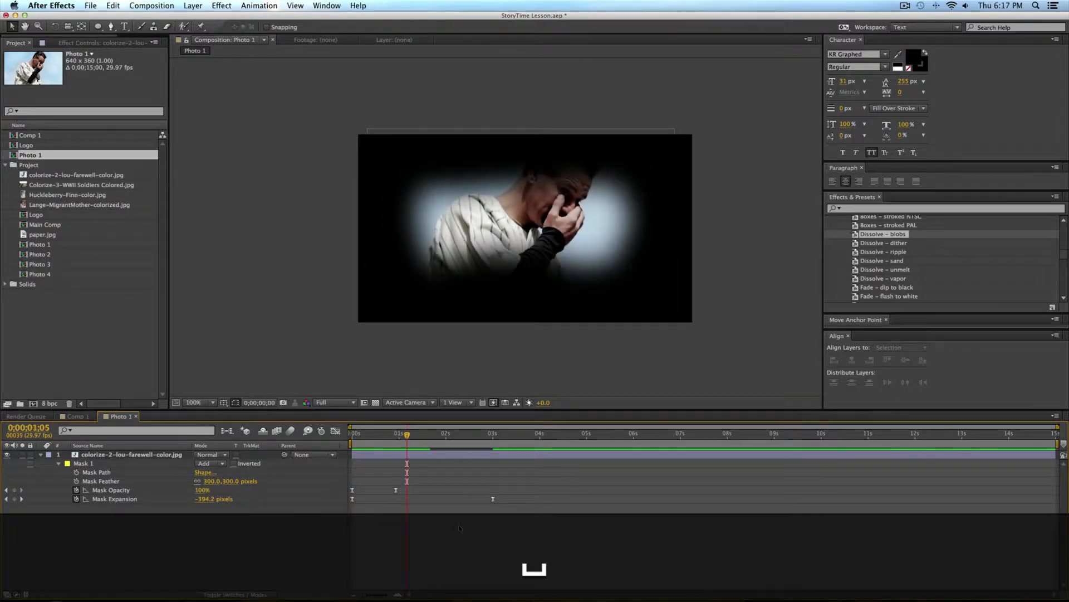
# Step: Place the Photo 1 composition in the upper-left quarter of Comp 1, above the Logo layer
pyautogui.click(75, 418)
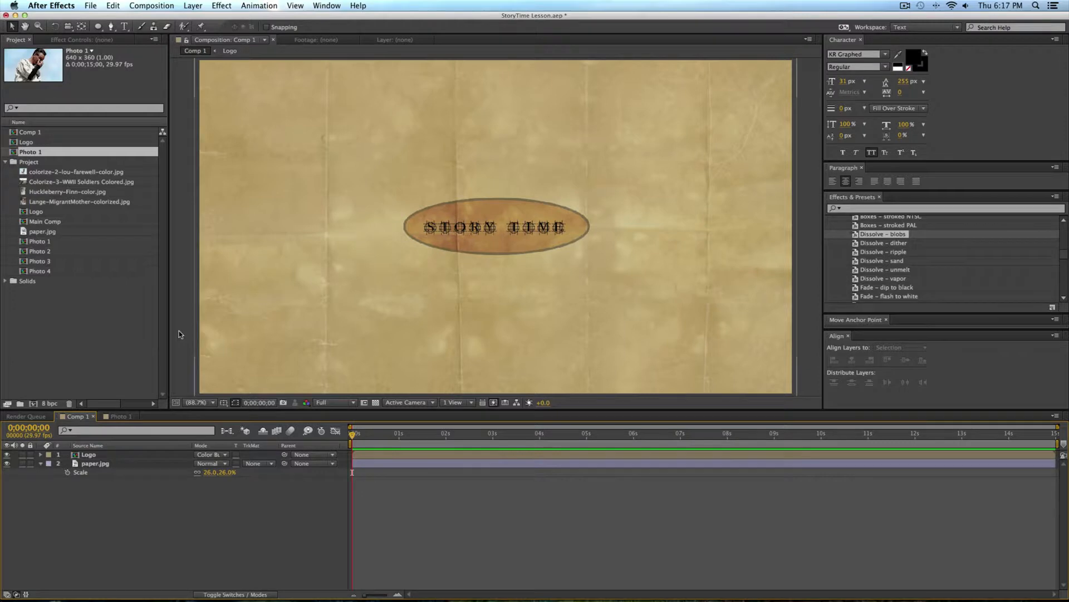
pyautogui.moveTo(27, 152); pyautogui.dragTo(458, 69)
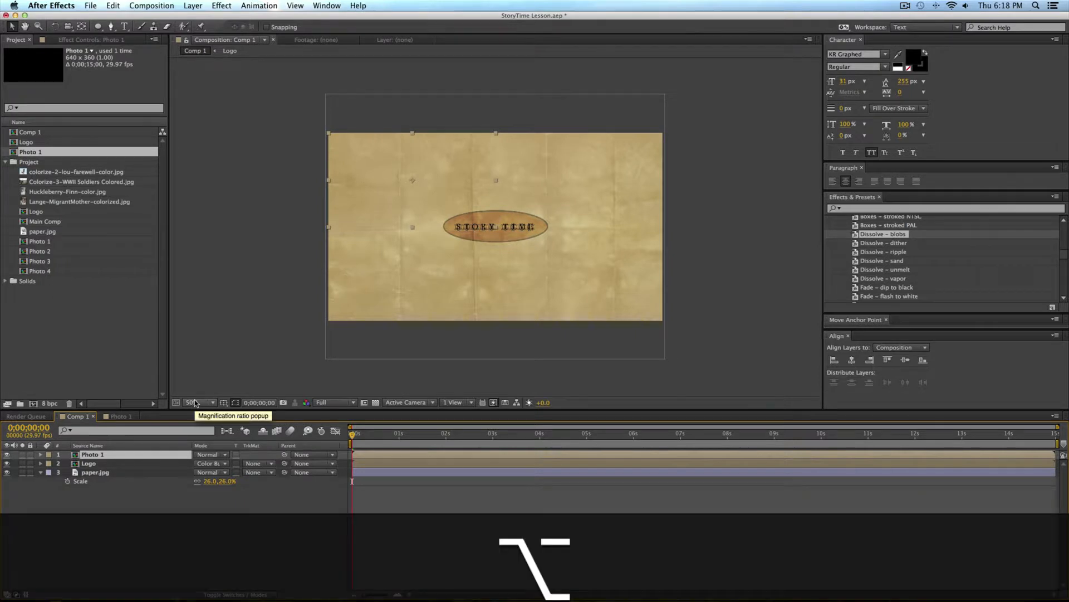
pyautogui.hotkey('alt', '/')
pyautogui.moveTo(355, 435); pyautogui.dragTo(285, 440)
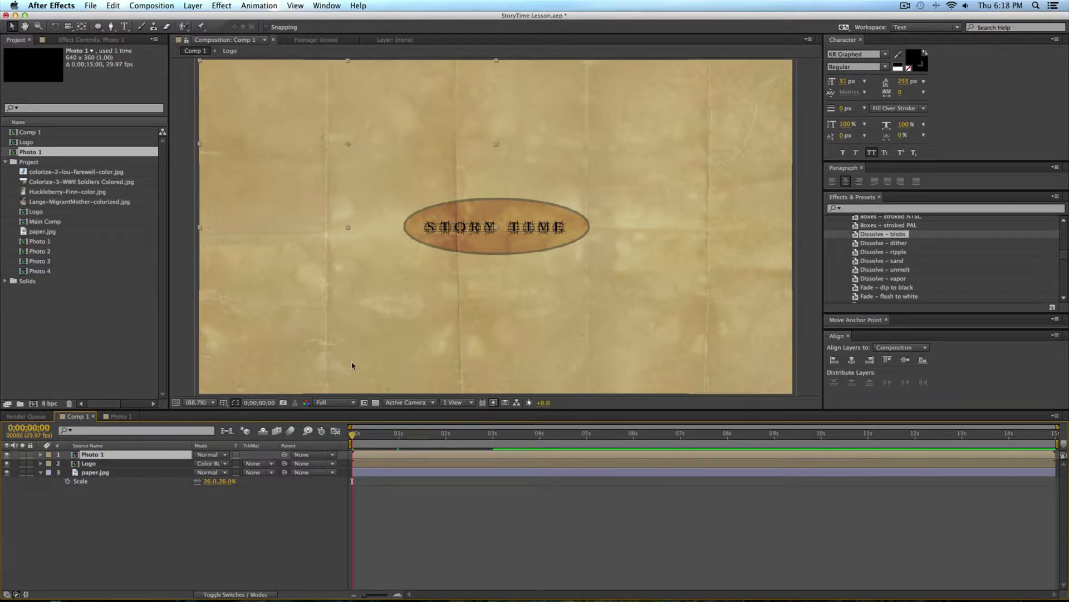
pyautogui.click(73, 352)
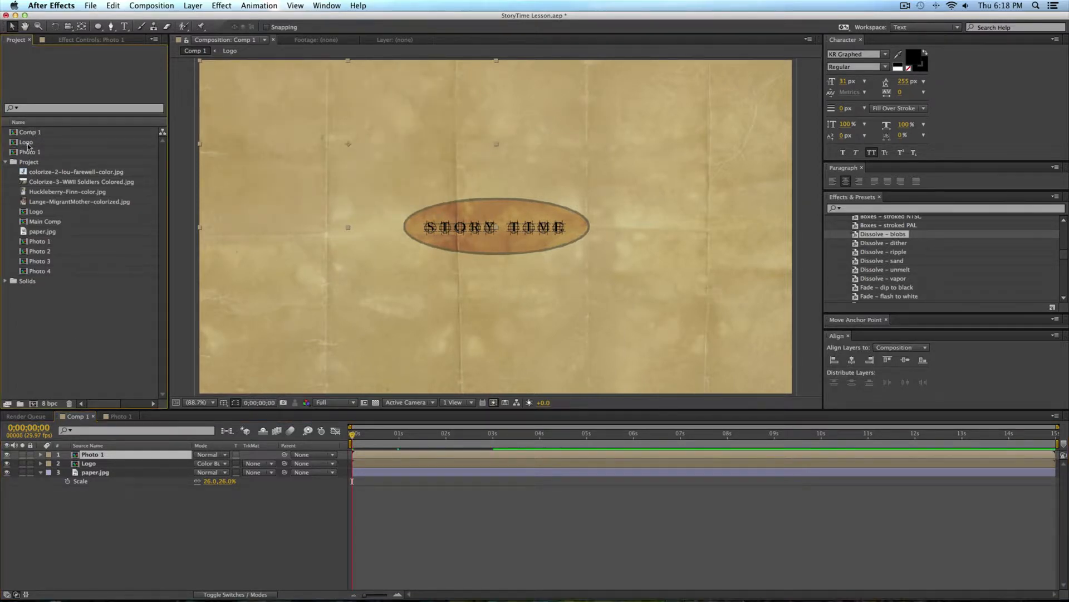
# Step: Duplicate the Photo 1 composition in the project and rename the copy Photo 2
pyautogui.click(31, 150)
pyautogui.press('super+d')
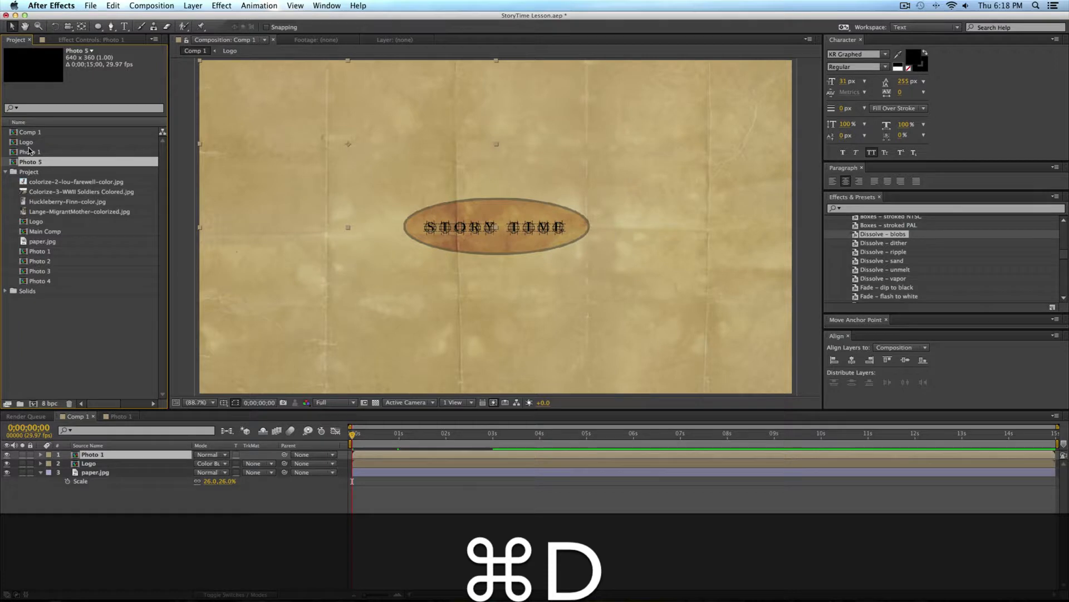
pyautogui.press('Return')
pyautogui.press('Right')
pyautogui.press('BackSpace')
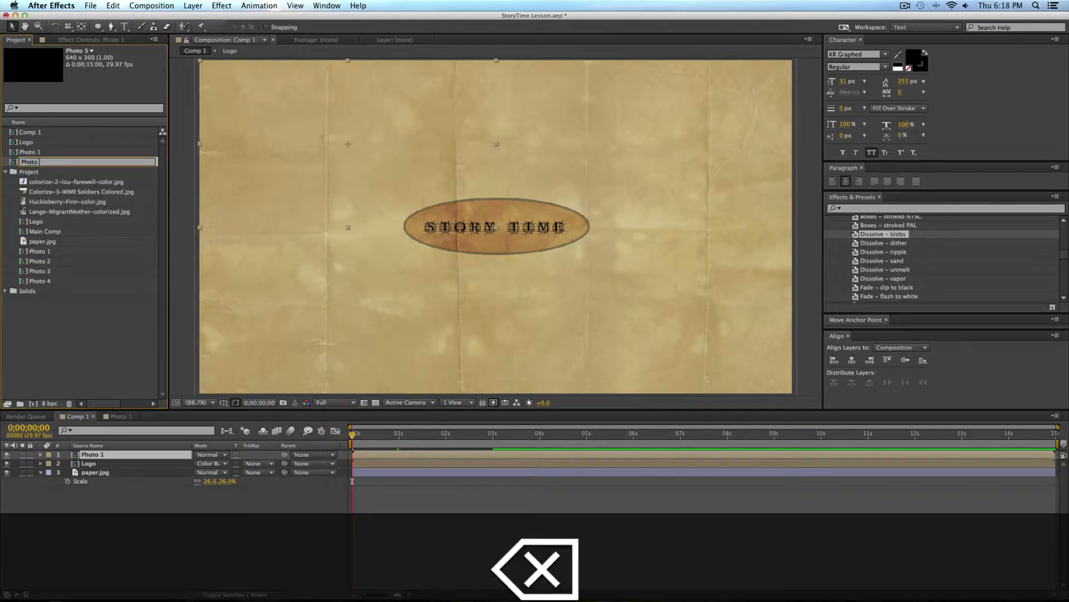
pyautogui.write('2')
pyautogui.press('Return')
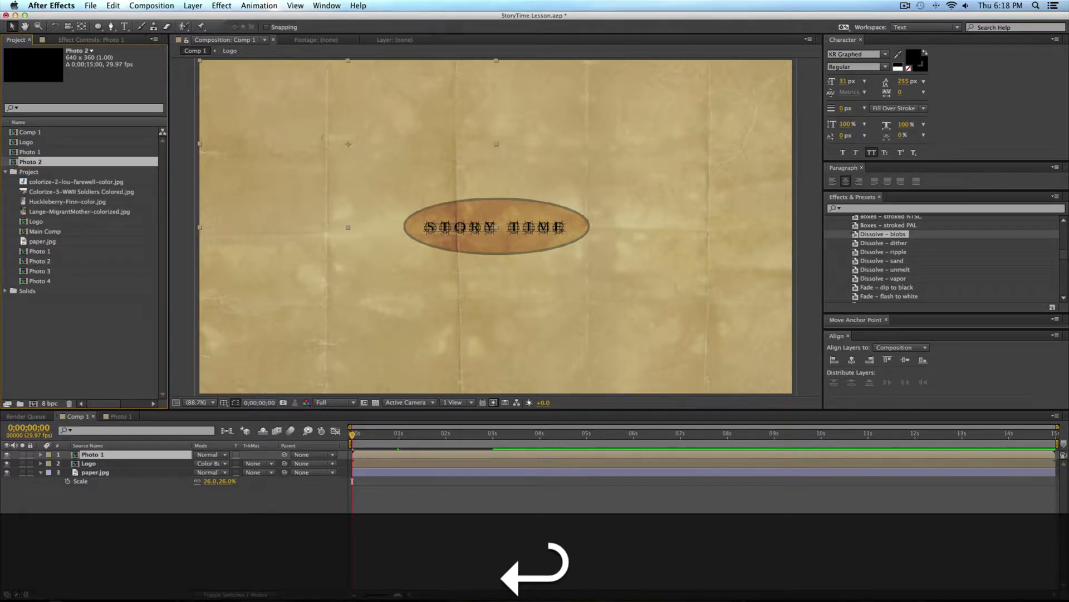
# Step: Open the new Photo 2 composition, add Lange-MigrantMother-colorized.jpg beneath the masked layer, scale it to 11%, and move it down to frame the faces
pyautogui.doubleClick(16, 162)
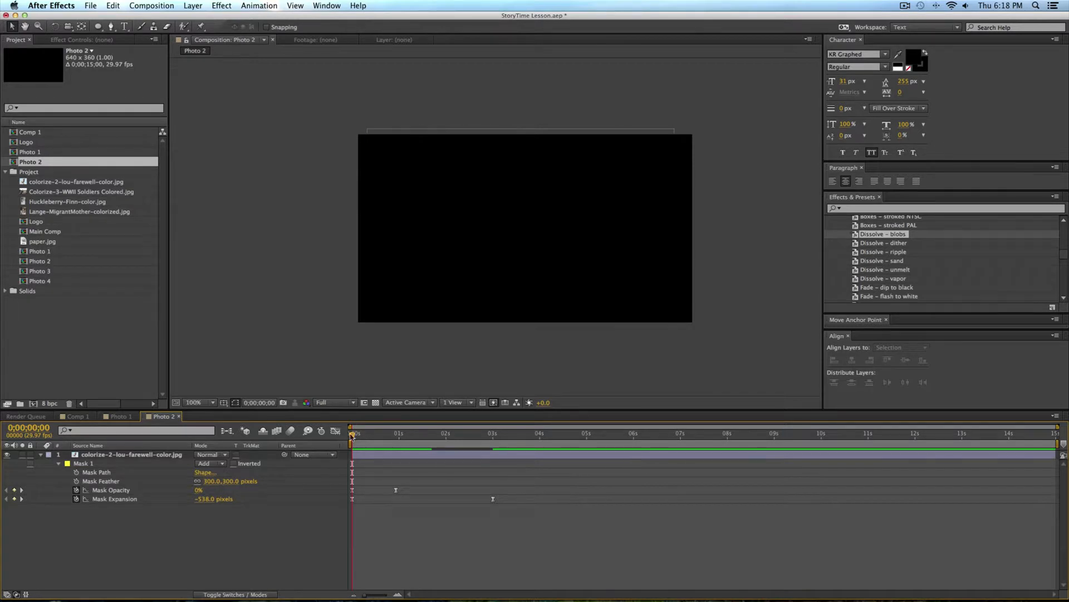
pyautogui.click(164, 445)
pyautogui.click(143, 456)
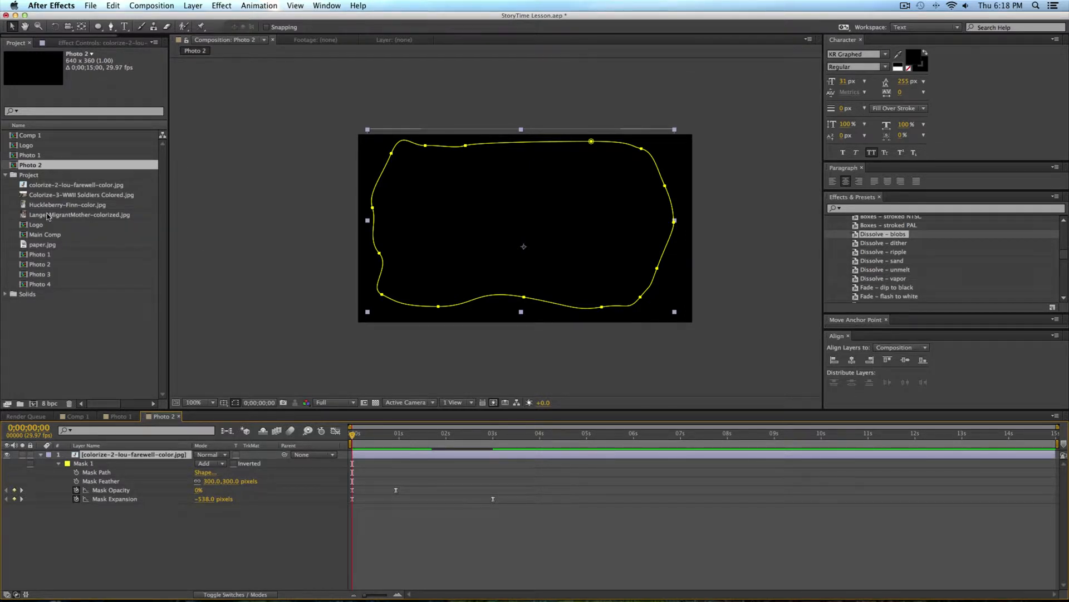
pyautogui.moveTo(65, 217); pyautogui.dragTo(112, 515)
pyautogui.press('s')
pyautogui.moveTo(217, 517); pyautogui.dragTo(162, 519)
pyautogui.moveTo(585, 184); pyautogui.dragTo(584, 274)
pyautogui.press('space')
pyautogui.press('space')
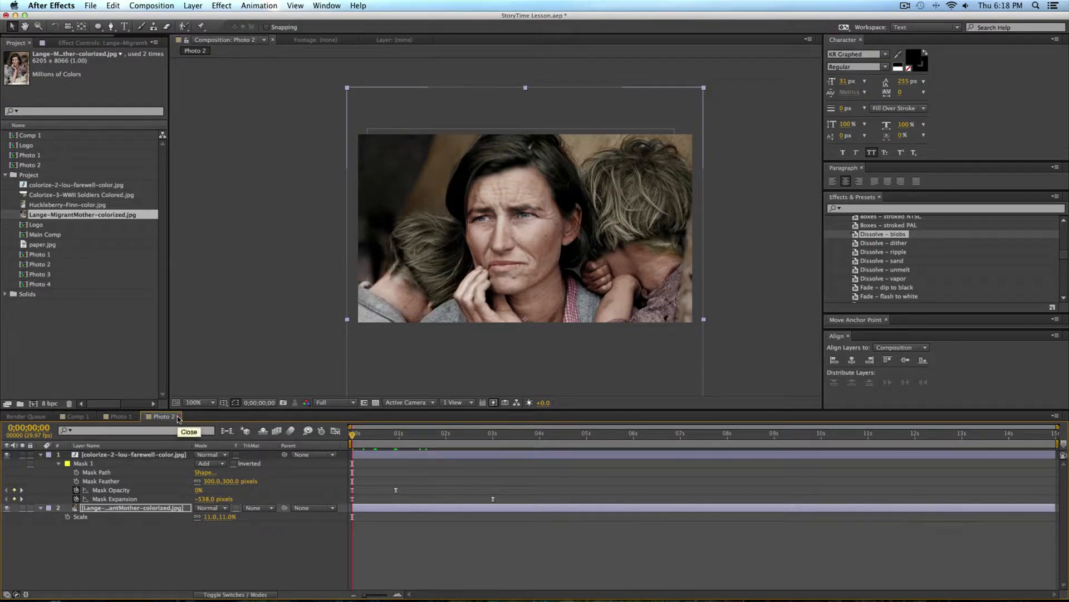
# Step: In Comp 1 at 0;00;02;29, place the prepared Photo 2 composition from the Project folder in the upper-right quarter
pyautogui.click(119, 416)
pyautogui.click(76, 416)
pyautogui.moveTo(366, 435); pyautogui.dragTo(492, 437)
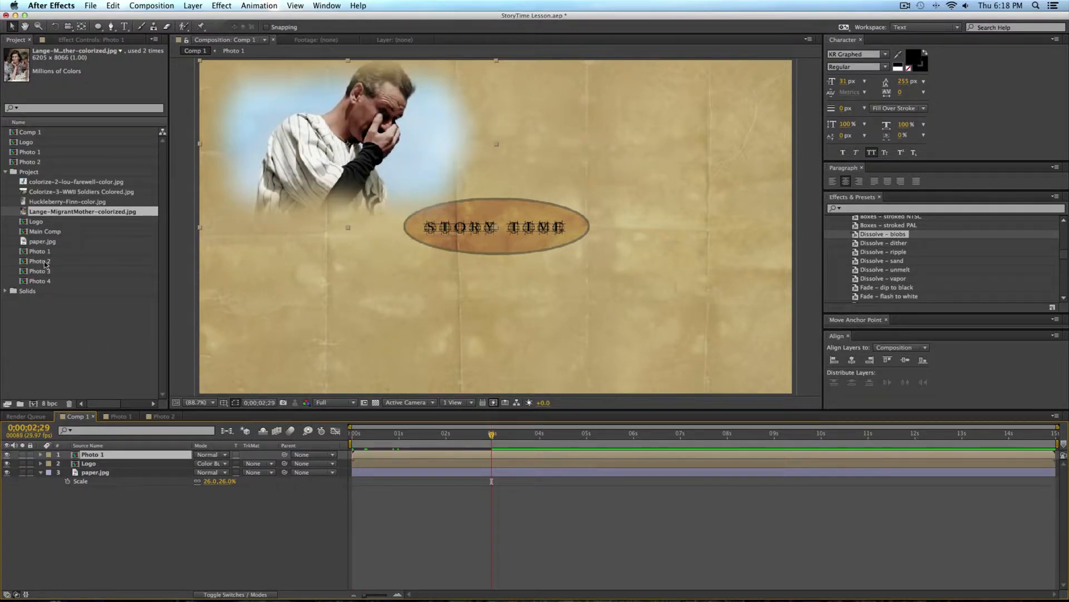
pyautogui.moveTo(30, 151); pyautogui.dragTo(645, 146)
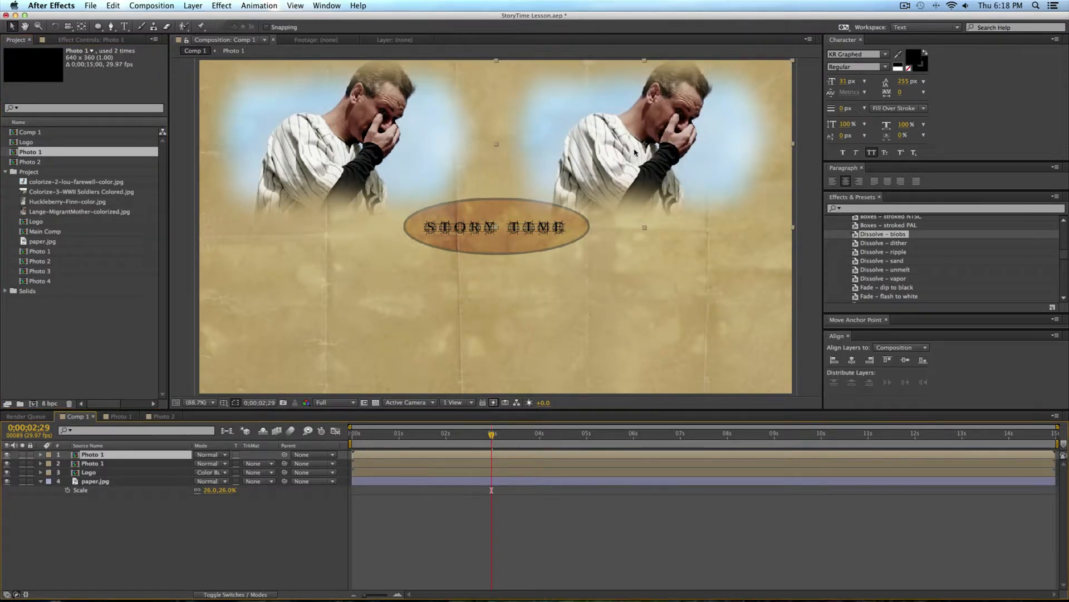
pyautogui.press('BackSpace')
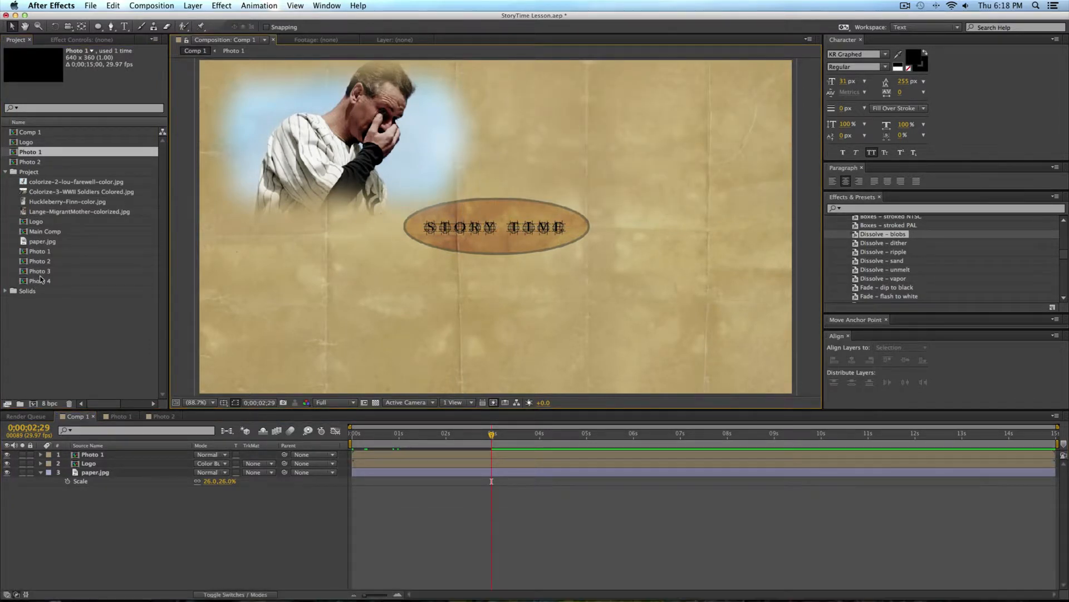
pyautogui.moveTo(36, 264); pyautogui.dragTo(628, 149)
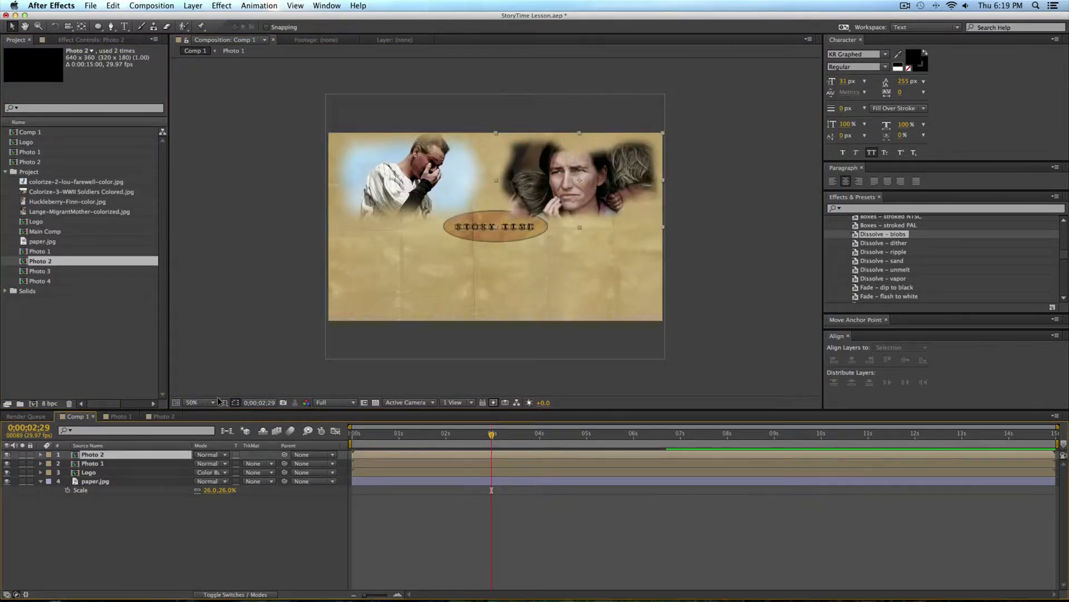
pyautogui.hotkey('alt', '/')
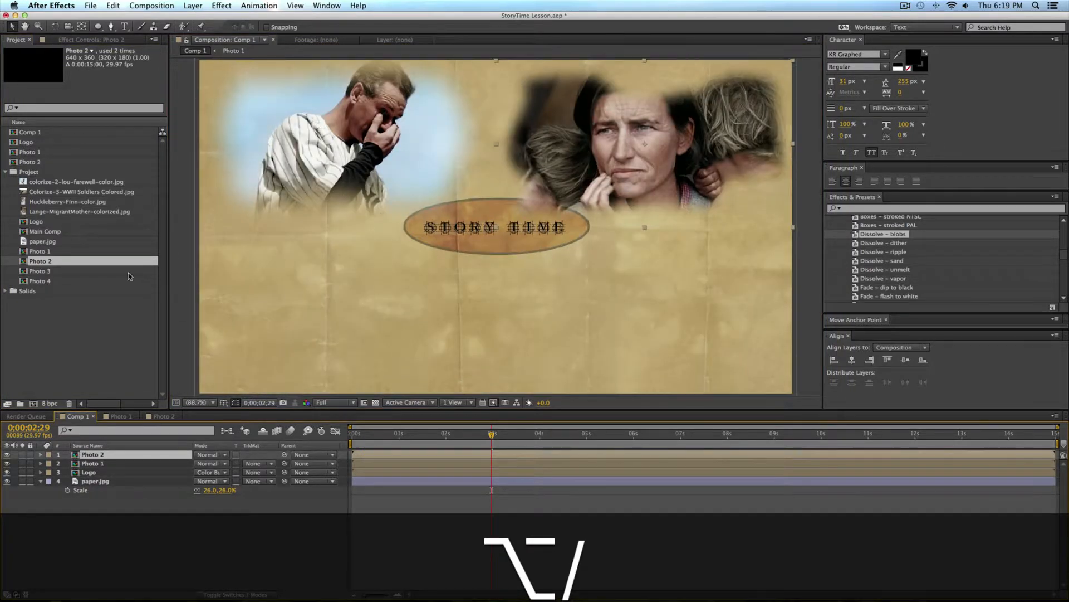
# Step: Place the Project folder's Photo 3 composition in the lower-left quarter of Comp 1 and Photo 4 in the lower-right quarter
pyautogui.moveTo(29, 272); pyautogui.dragTo(352, 315)
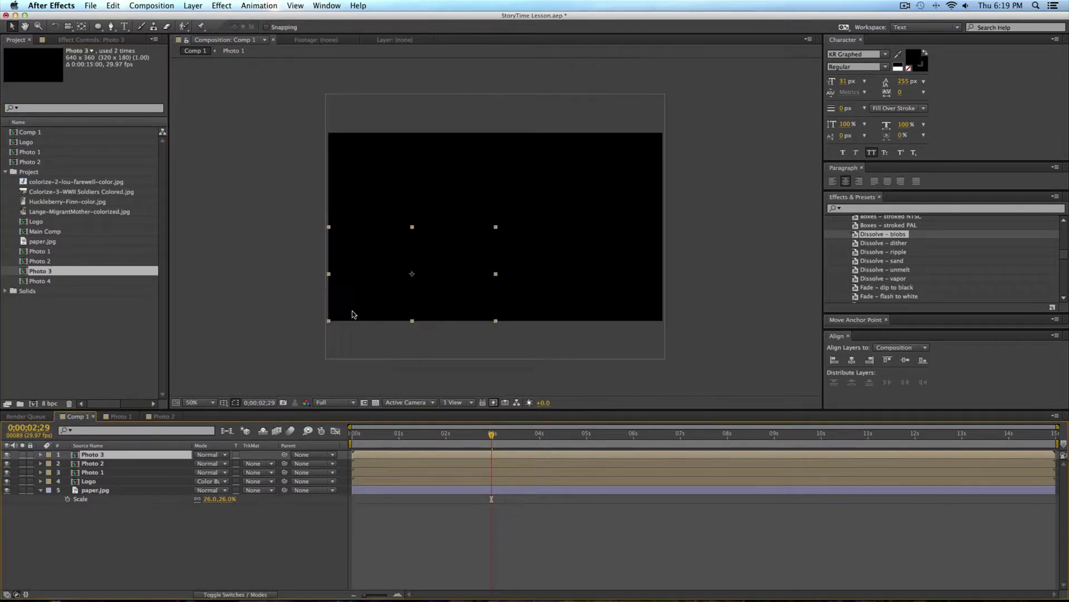
pyautogui.moveTo(42, 282); pyautogui.dragTo(573, 284)
pyautogui.click(418, 529)
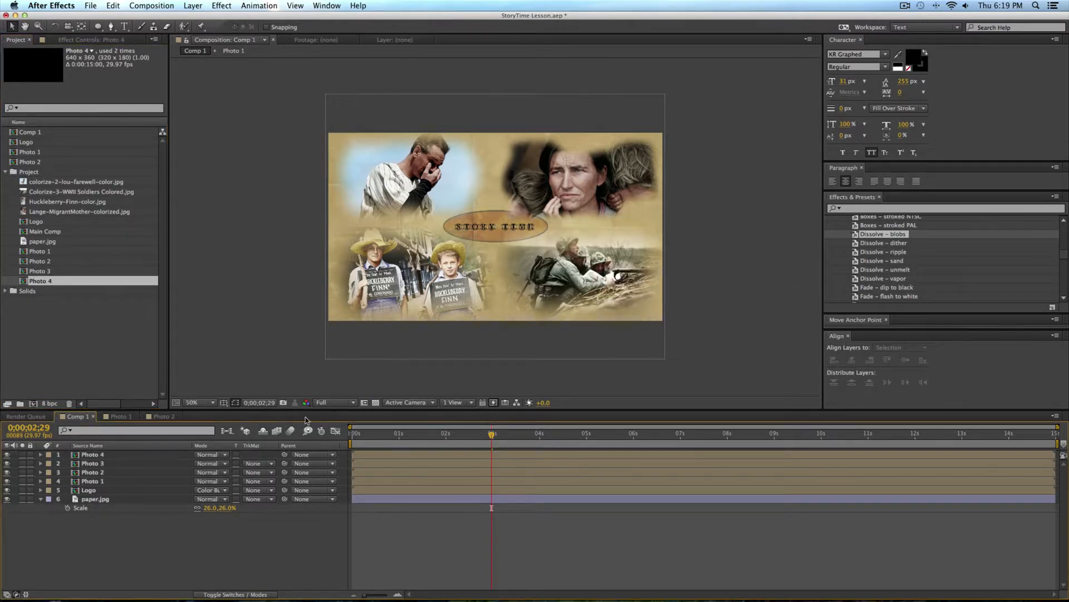
# Step: Move the Logo layer to the top of the Comp 1 layer stack, above all the photos
pyautogui.moveTo(97, 490); pyautogui.dragTo(100, 453)
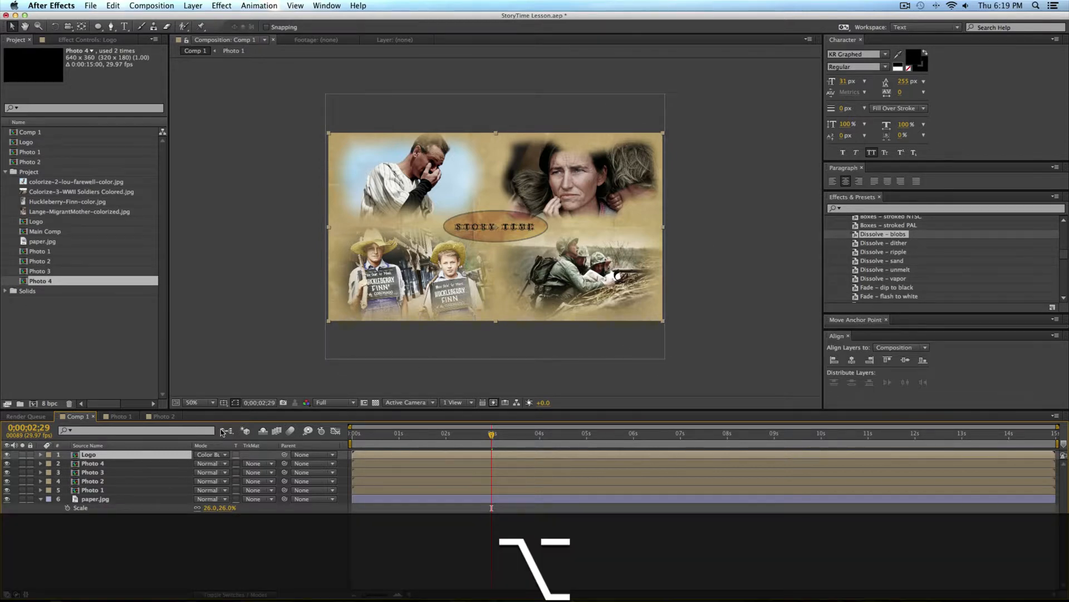
pyautogui.hotkey('alt', '/')
pyautogui.click(418, 519)
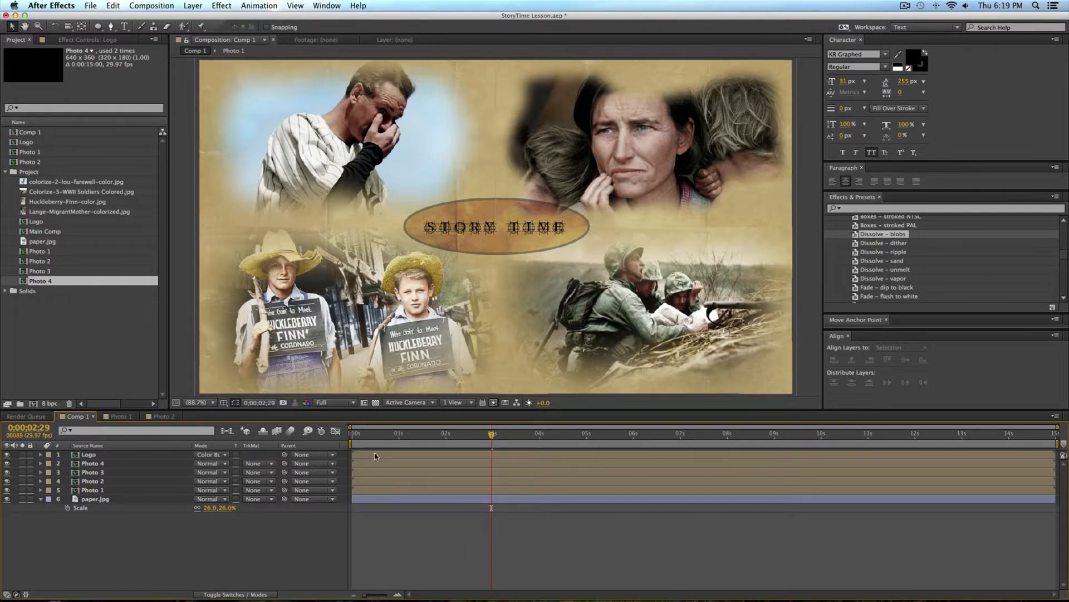
# Step: Shift the Photo 1 layer to start at 0;00;01;28 and the Photo 2 layer to start at 0;00;04;03
pyautogui.click(376, 489)
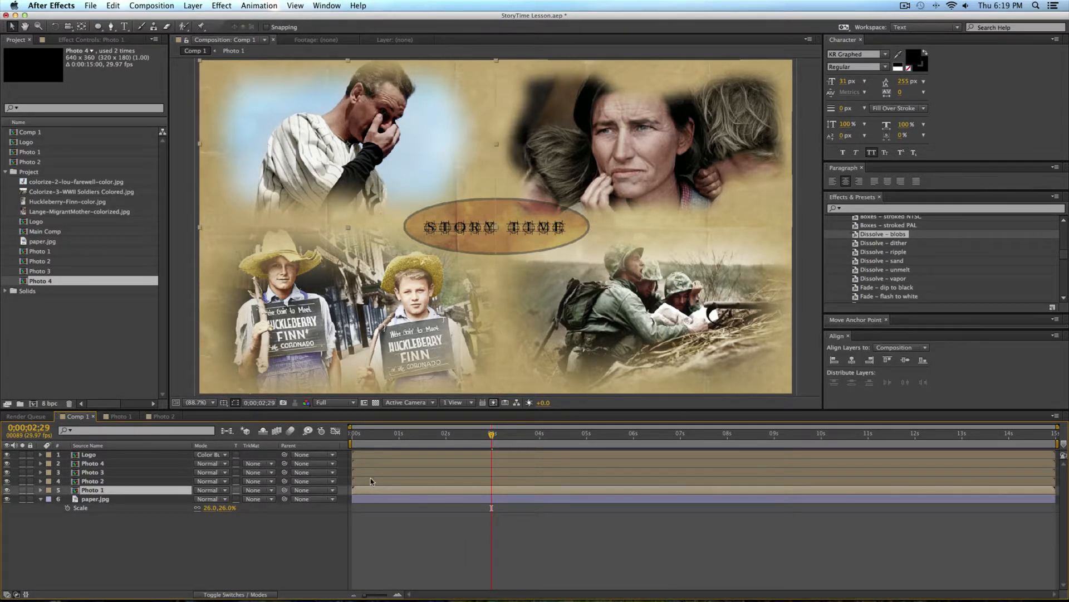
pyautogui.moveTo(360, 435); pyautogui.dragTo(443, 438)
pyautogui.moveTo(377, 491); pyautogui.dragTo(465, 493)
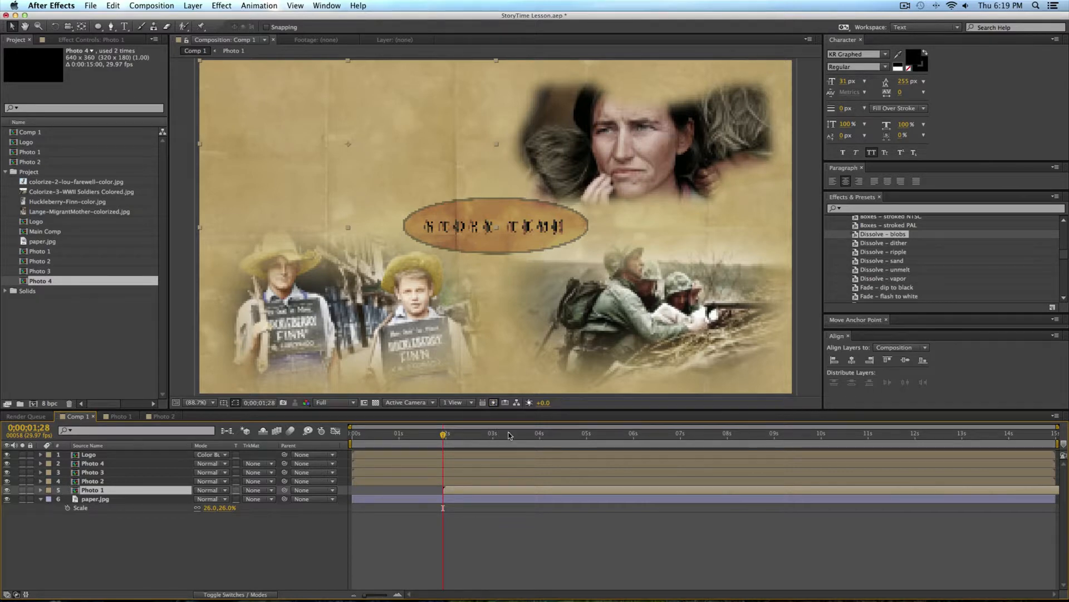
pyautogui.moveTo(522, 437); pyautogui.dragTo(544, 437)
pyautogui.moveTo(370, 480); pyautogui.dragTo(565, 478)
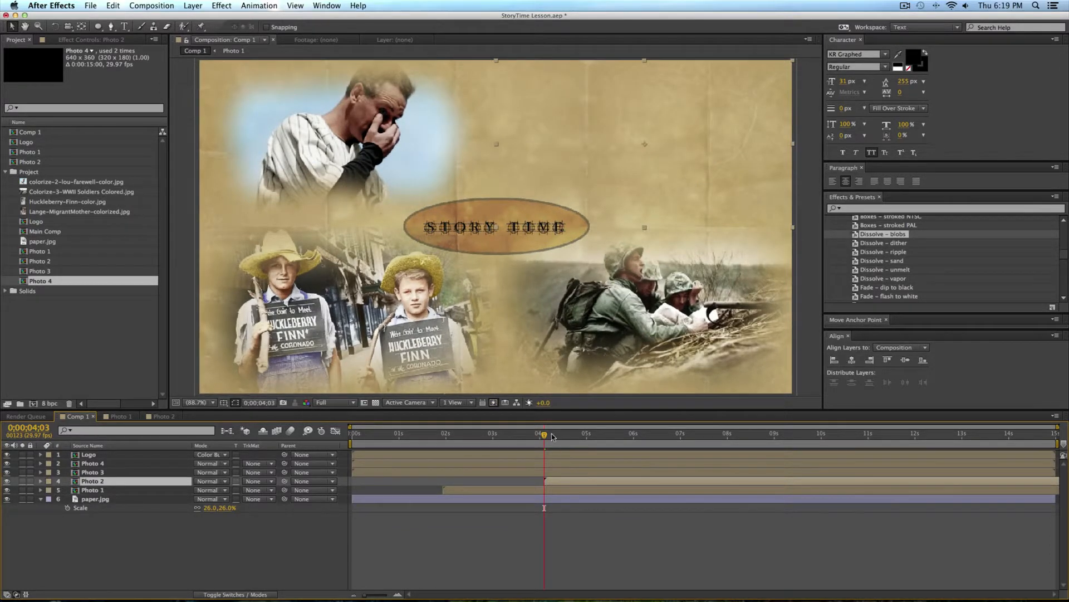
# Step: Shift the Photo 3 layer to start at 0;00;07;04 and the Photo 4 layer to start at about 9.6 seconds
pyautogui.moveTo(550, 437); pyautogui.dragTo(687, 437)
pyautogui.moveTo(392, 472); pyautogui.dragTo(726, 474)
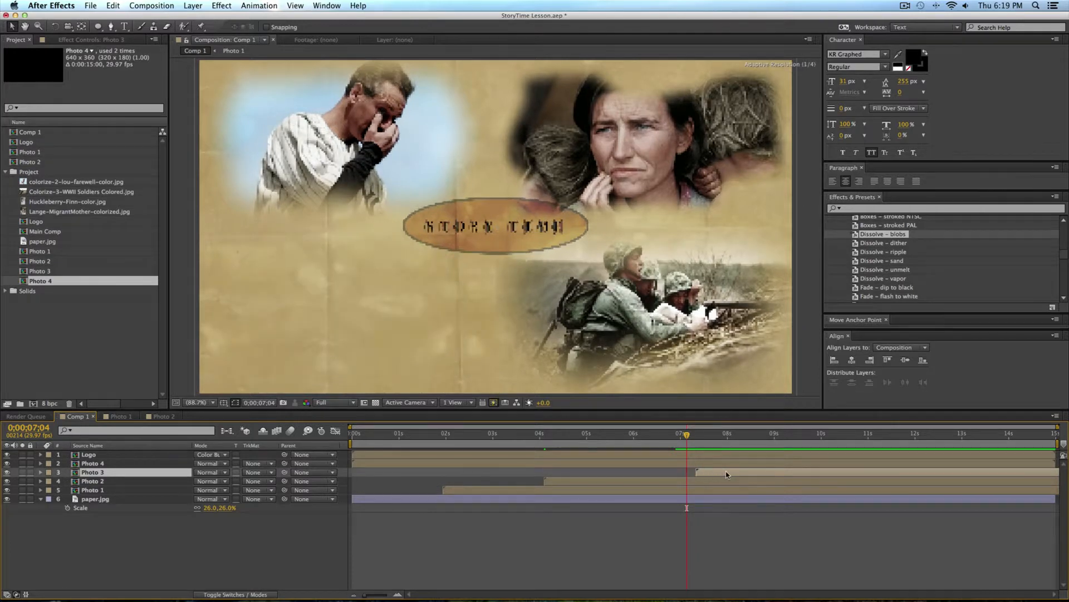
pyautogui.moveTo(387, 463); pyautogui.dragTo(839, 461)
# Step: Set the composition preview resolution to Quarter, scrub through the staggered photo reveals, and return to the start of the timeline
pyautogui.moveTo(488, 436); pyautogui.dragTo(350, 496)
pyautogui.click(431, 524)
pyautogui.click(328, 403)
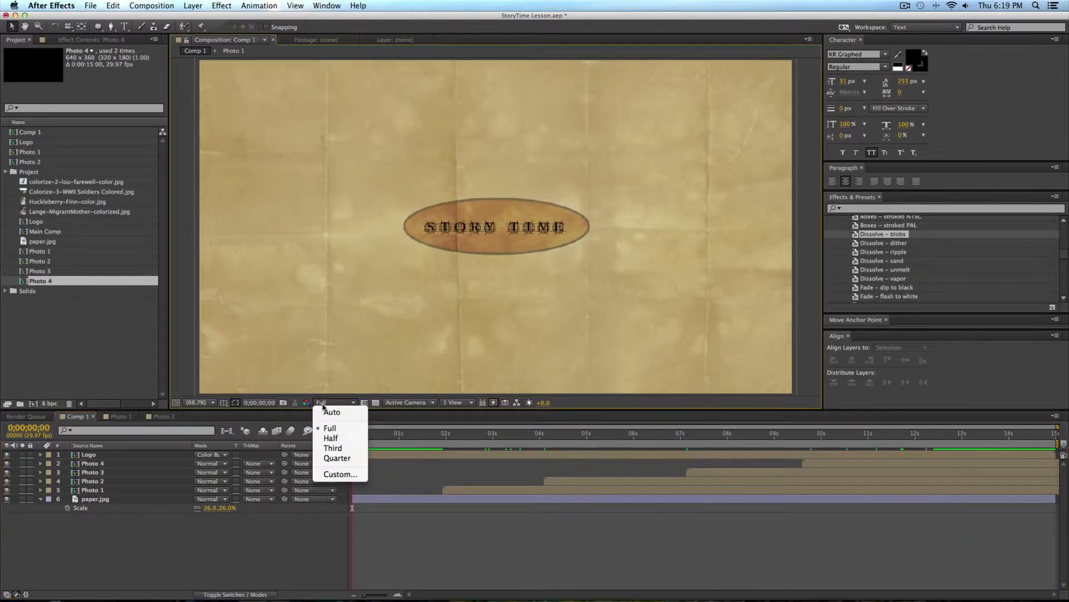
pyautogui.click(342, 457)
pyautogui.click(367, 433)
pyautogui.moveTo(374, 434); pyautogui.dragTo(462, 441)
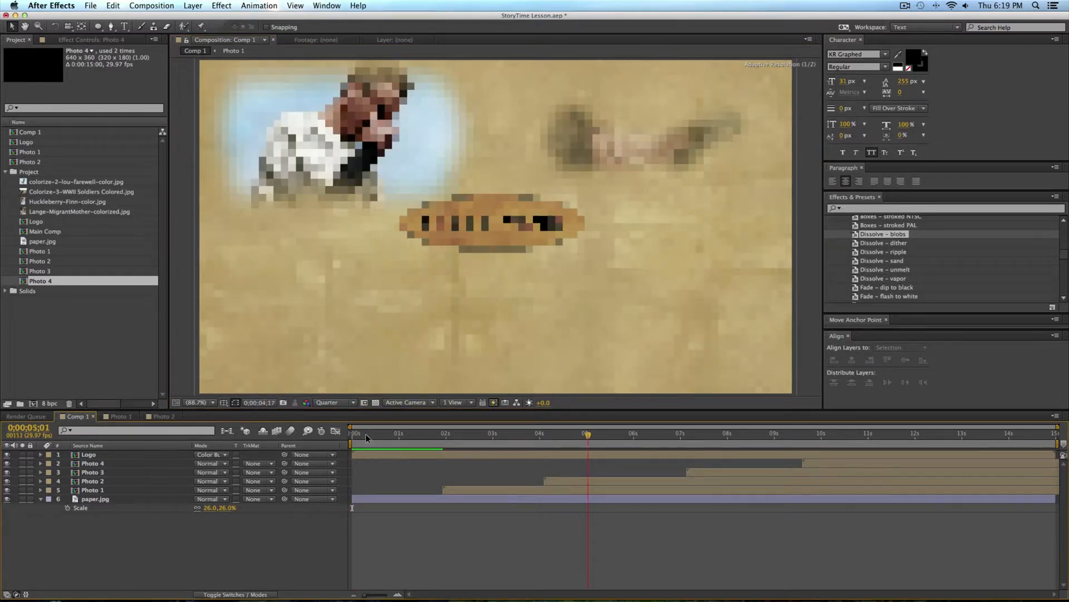
pyautogui.moveTo(362, 434); pyautogui.dragTo(305, 437)
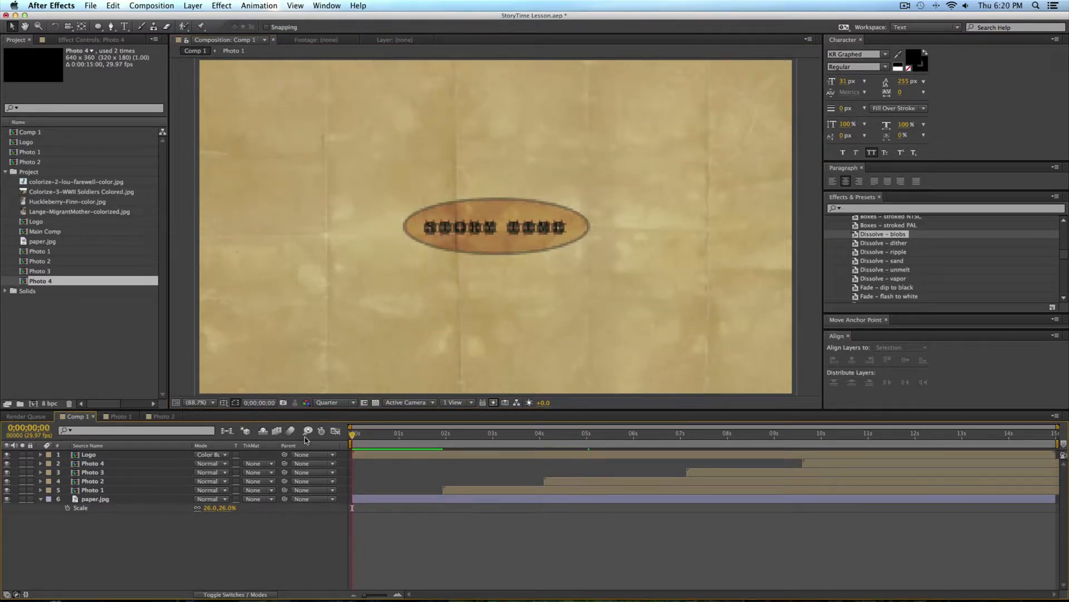
# Step: Make the logo, photo and paper layers 3D, and add a two-node camera named Camera 1 with a 75 mm focal length
pyautogui.click(259, 595)
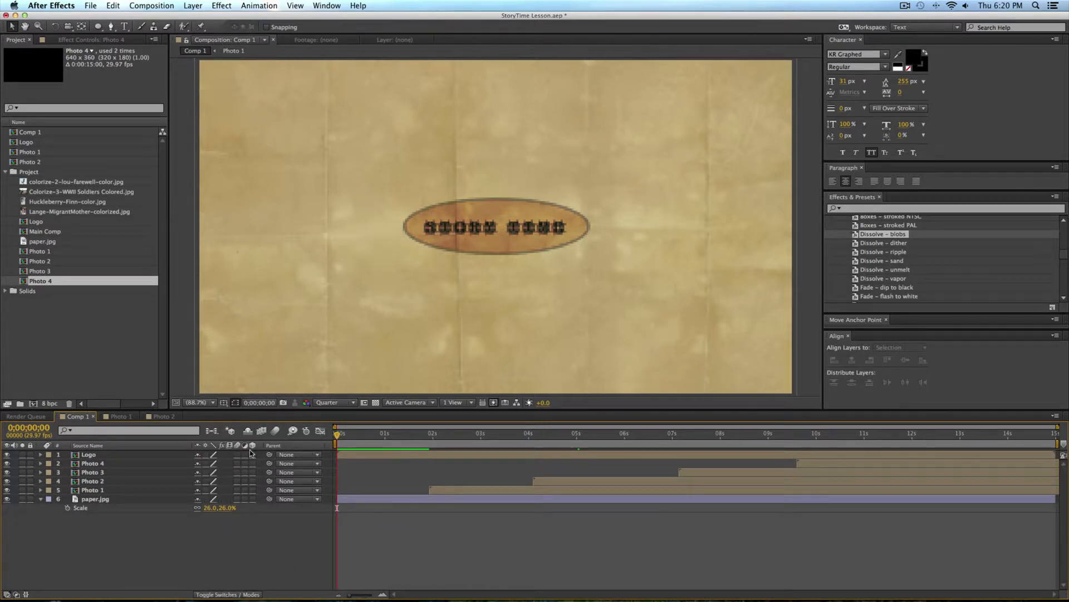
pyautogui.moveTo(253, 455); pyautogui.dragTo(252, 500)
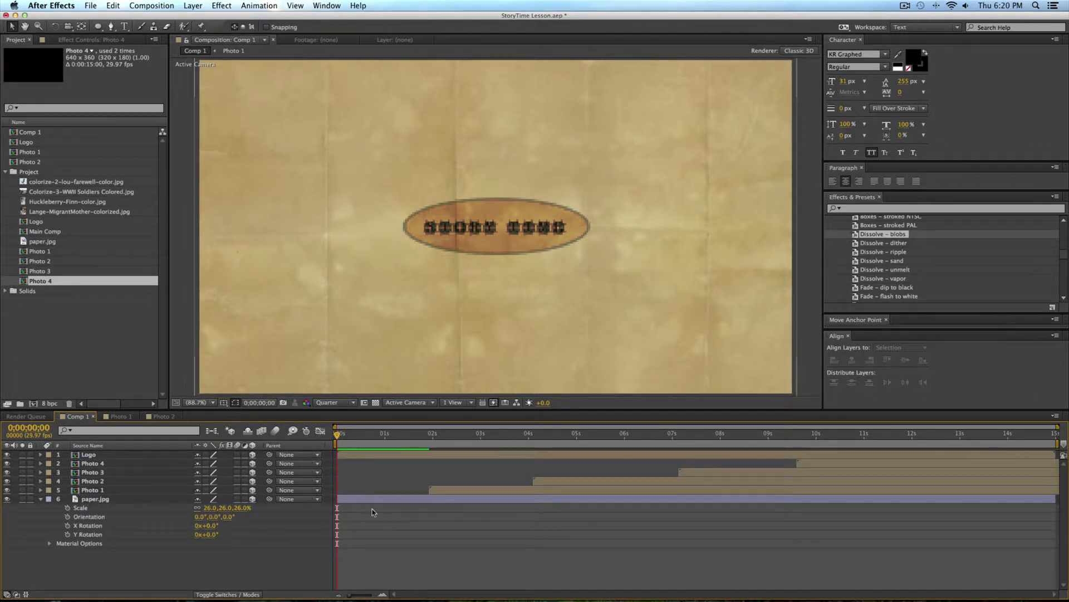
pyautogui.click(193, 6)
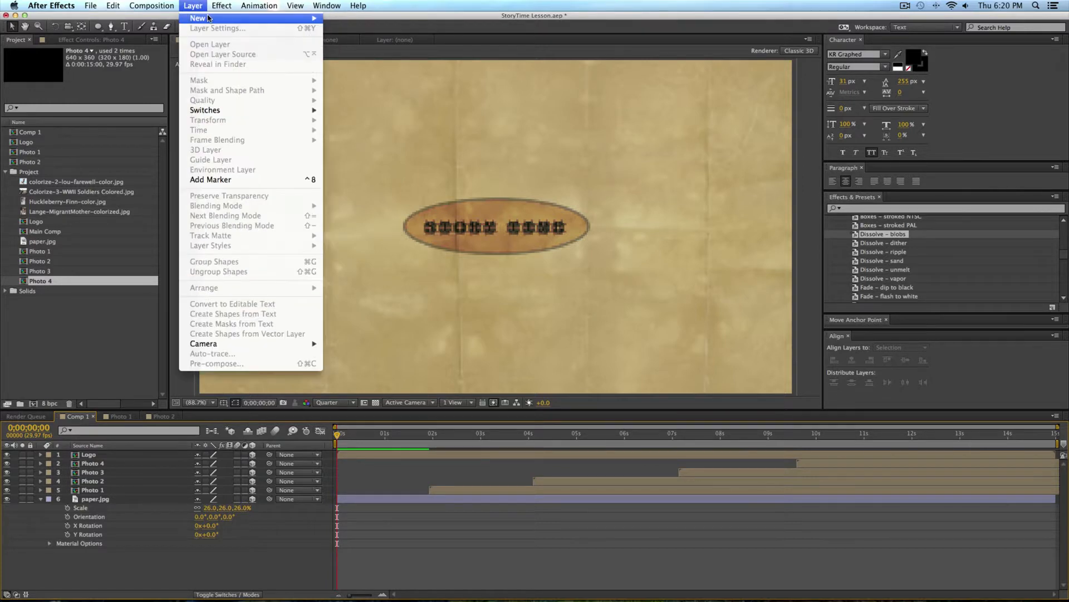
pyautogui.click(367, 49)
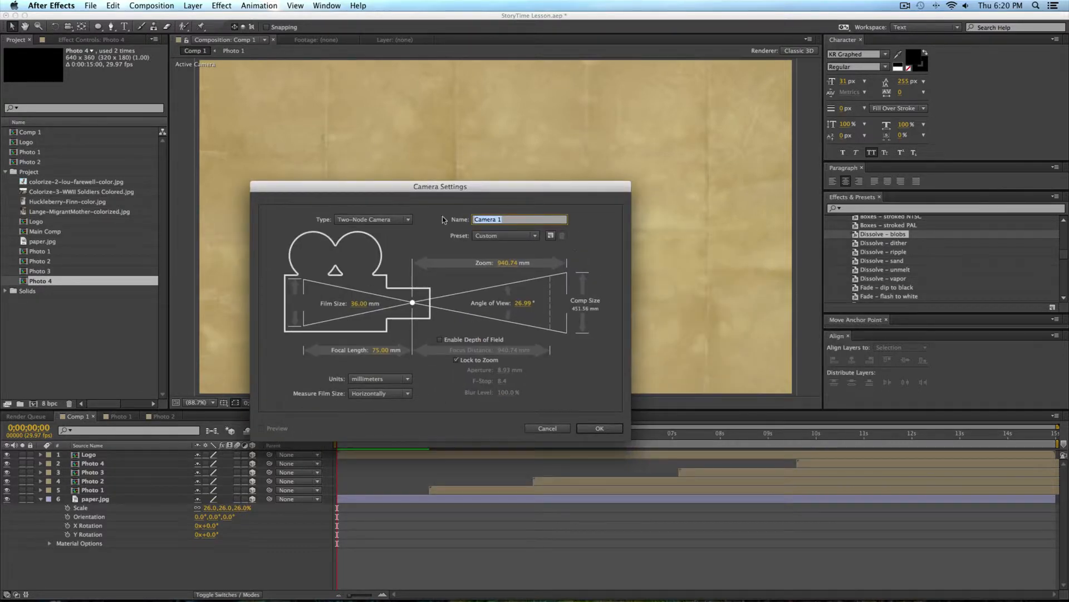
pyautogui.press('Return')
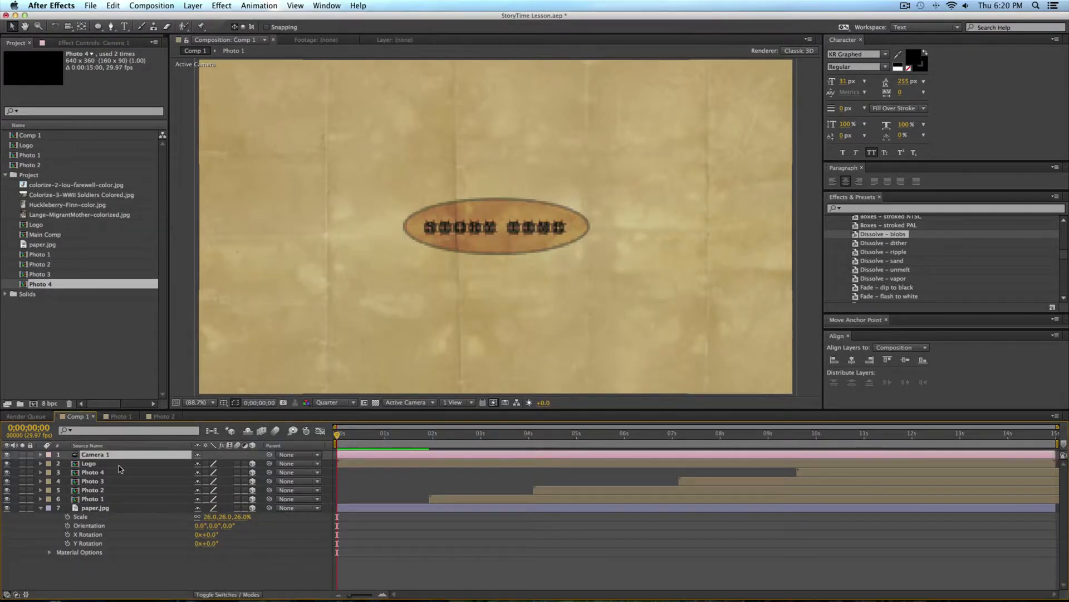
# Step: Add a null object, make it a 3D layer, and parent Camera 1 to it
pyautogui.click(190, 6)
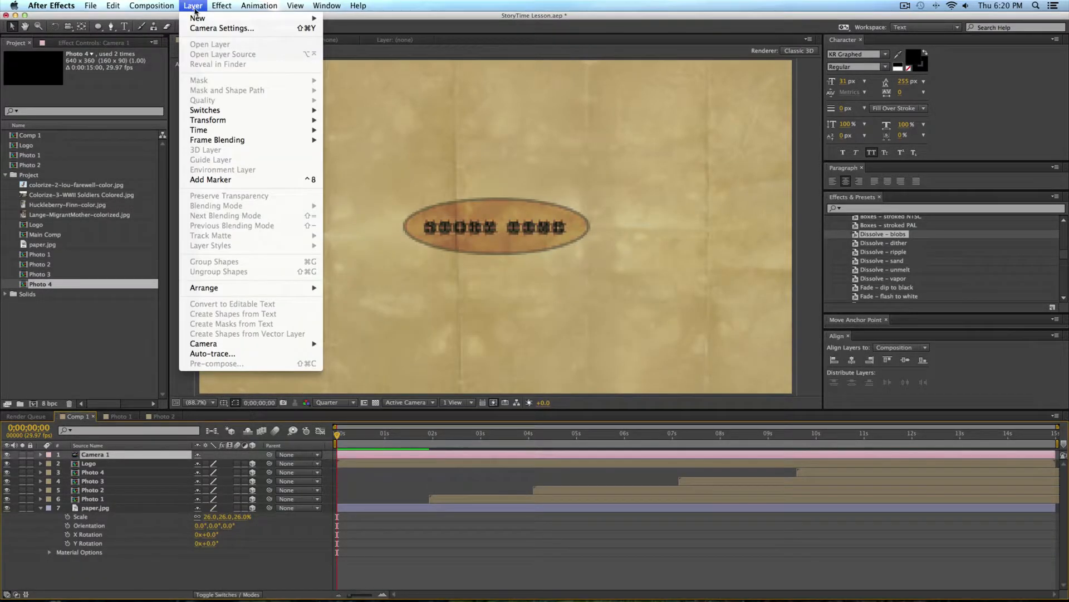
pyautogui.moveTo(198, 19)
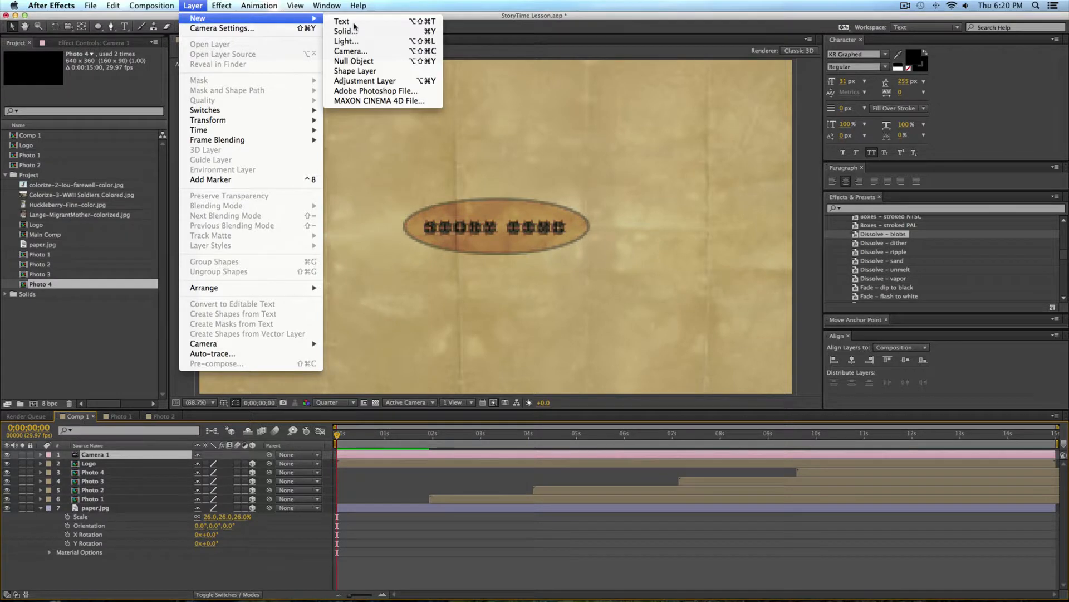
pyautogui.click(354, 62)
pyautogui.click(252, 454)
pyautogui.click(128, 463)
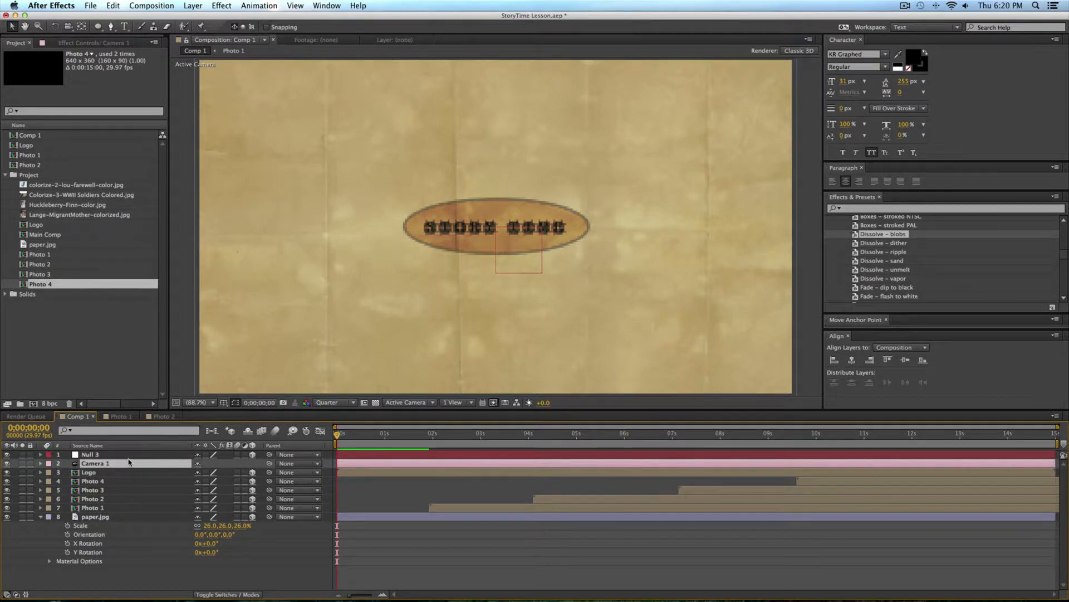
pyautogui.moveTo(270, 466); pyautogui.dragTo(101, 458)
pyautogui.click(905, 6)
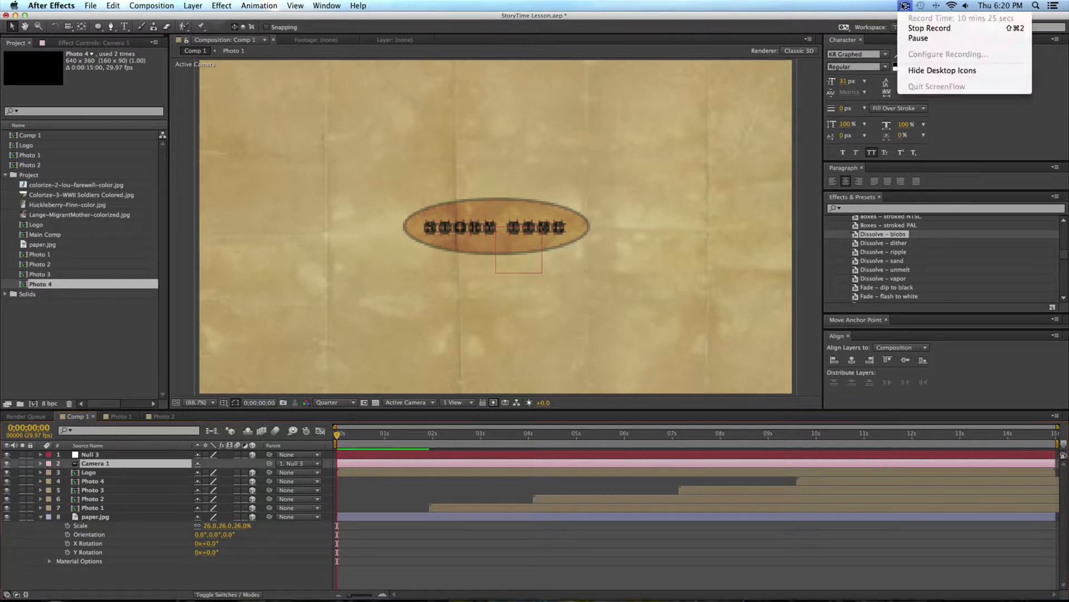
pyautogui.click(491, 30)
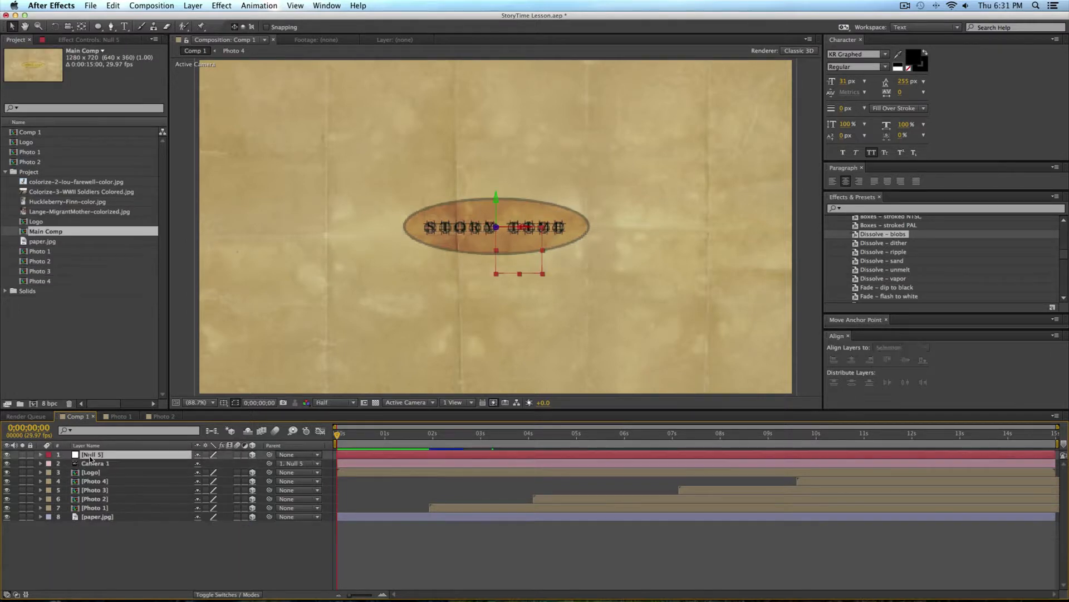
# Step: Try shifting the null along X and rotating it about X to test the camera's response, undoing each change
pyautogui.click(89, 455)
pyautogui.click(37, 456)
pyautogui.click(40, 454)
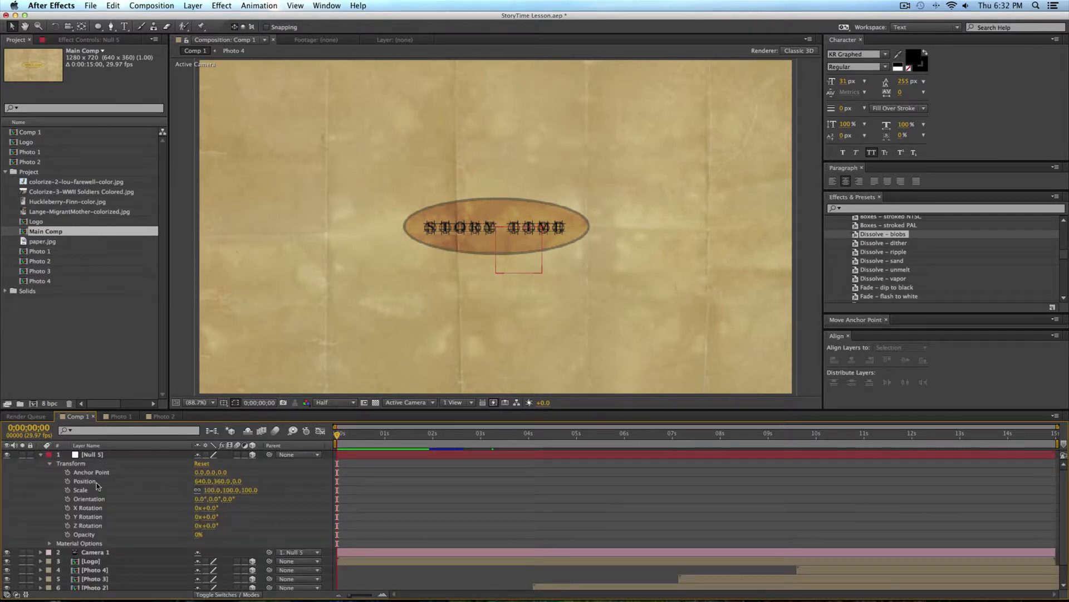
pyautogui.moveTo(202, 481); pyautogui.dragTo(452, 488)
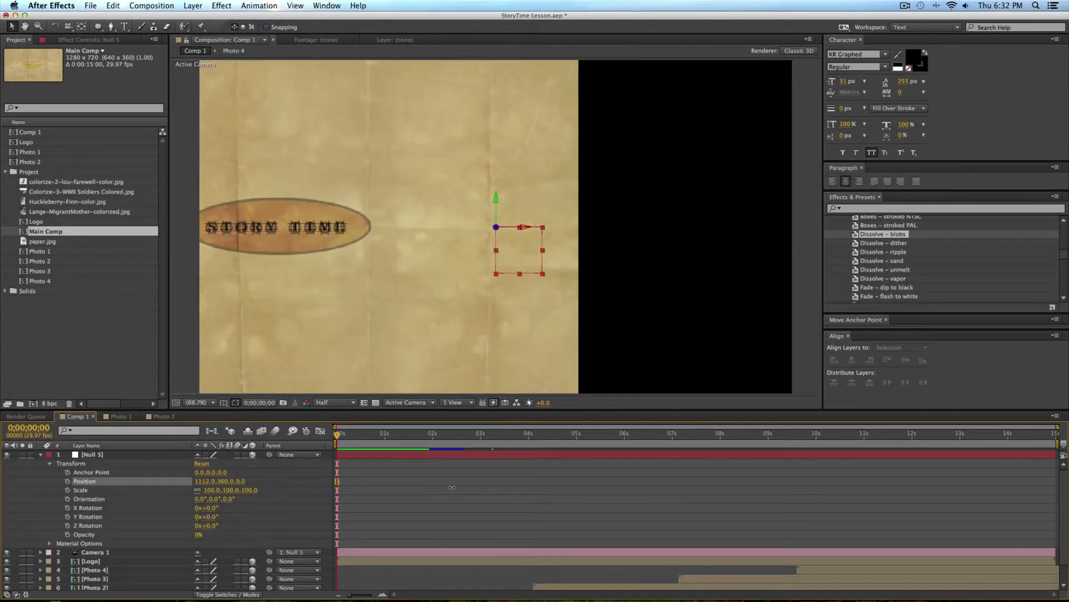
pyautogui.press('super+z')
pyautogui.moveTo(211, 508); pyautogui.dragTo(242, 509)
pyautogui.press('super+z')
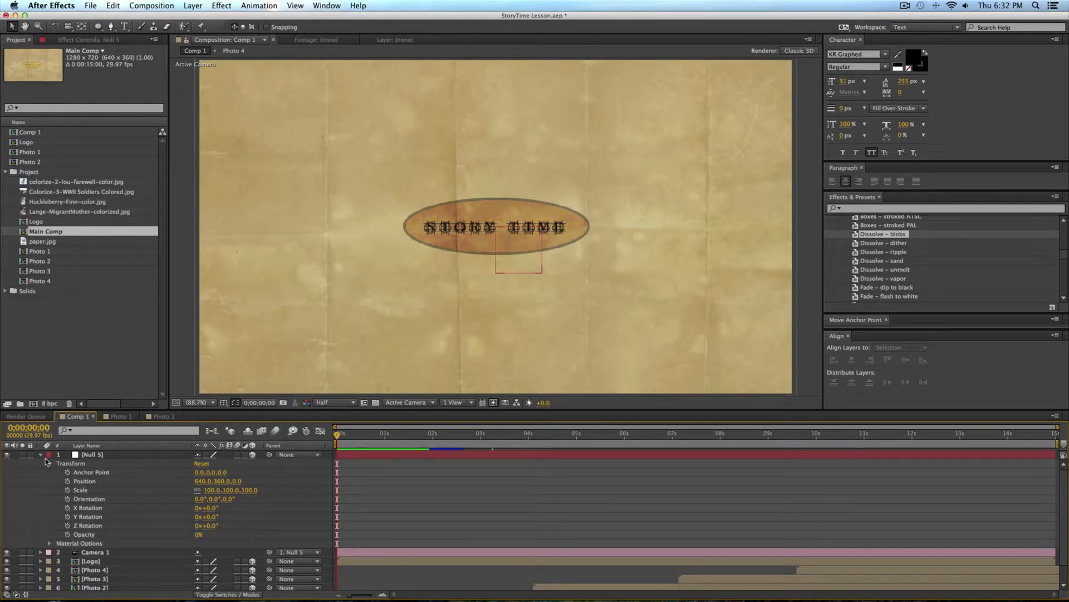
# Step: Keyframe the null's position with Z at 447 at the start of the timeline and at 738 at 0;00;01;17
pyautogui.click(86, 455)
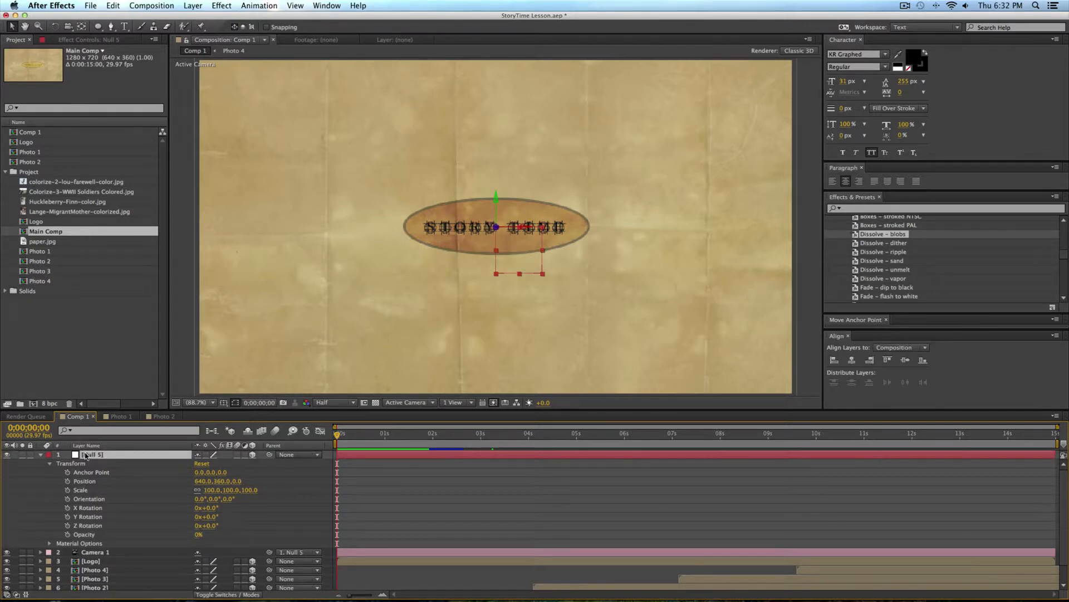
pyautogui.press('p')
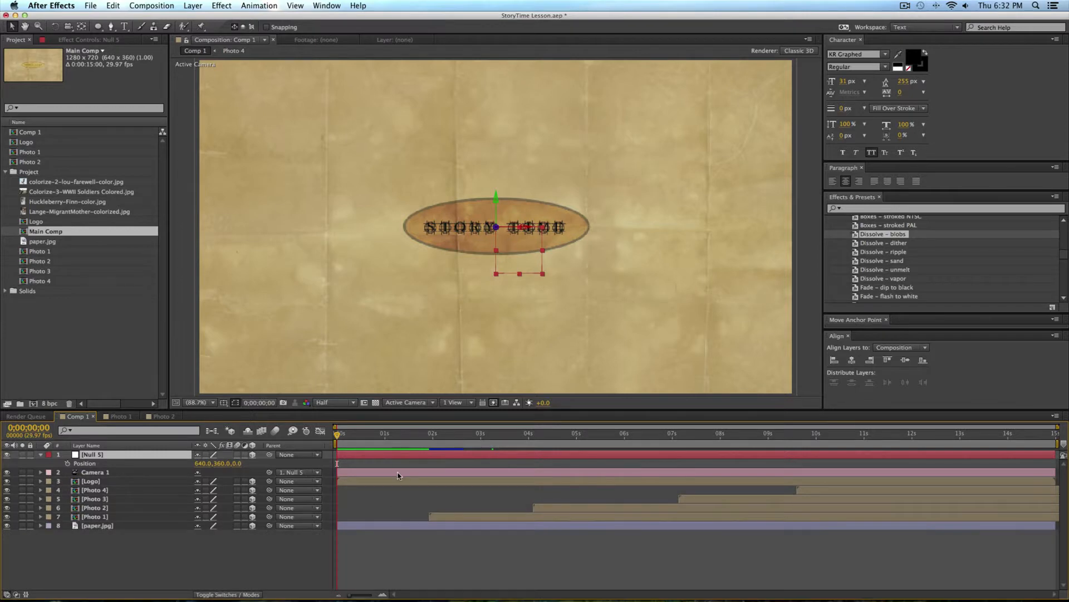
pyautogui.moveTo(353, 435); pyautogui.dragTo(432, 443)
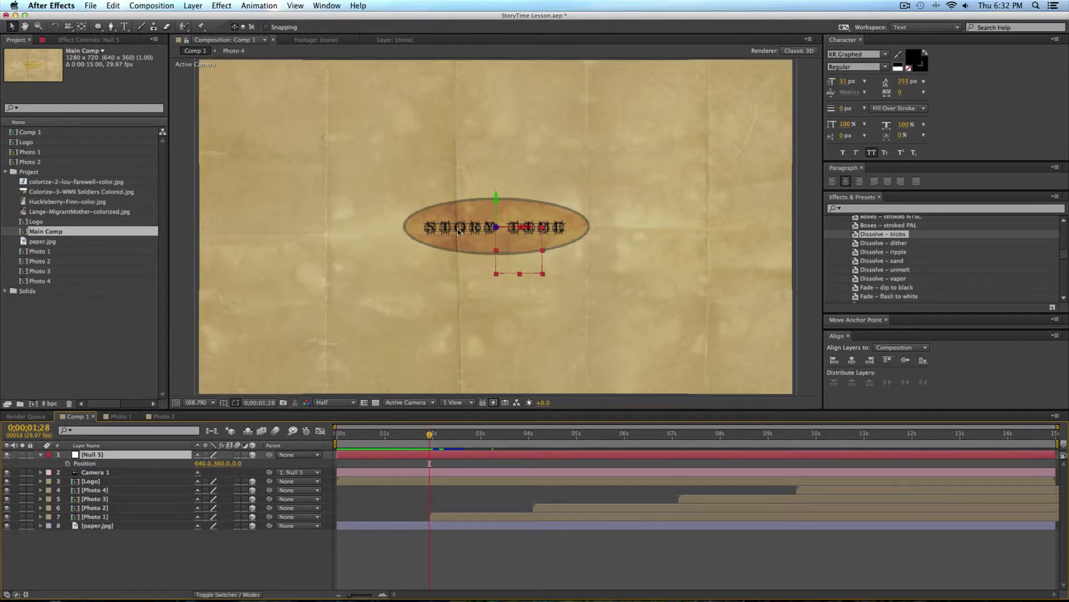
pyautogui.click(446, 557)
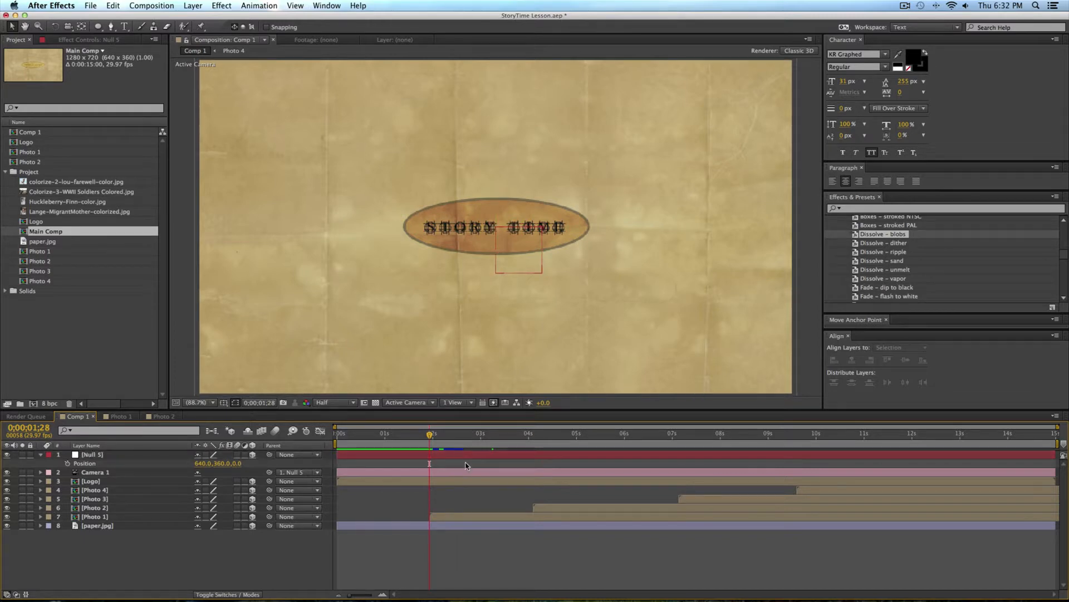
pyautogui.press('Home')
pyautogui.moveTo(237, 463); pyautogui.dragTo(482, 455)
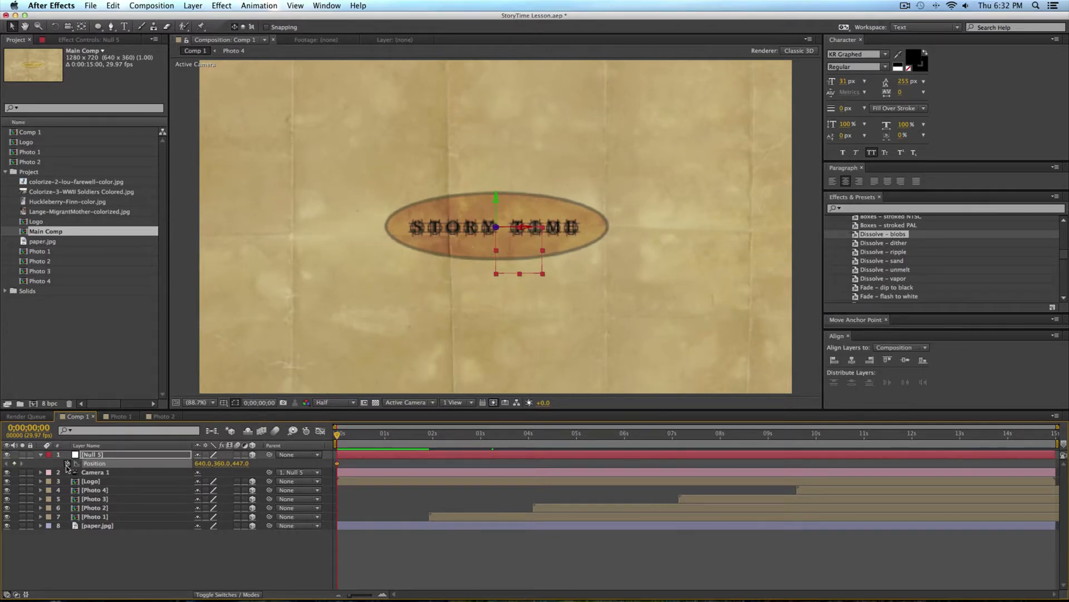
pyautogui.moveTo(356, 433); pyautogui.dragTo(412, 439)
pyautogui.moveTo(243, 463); pyautogui.dragTo(393, 463)
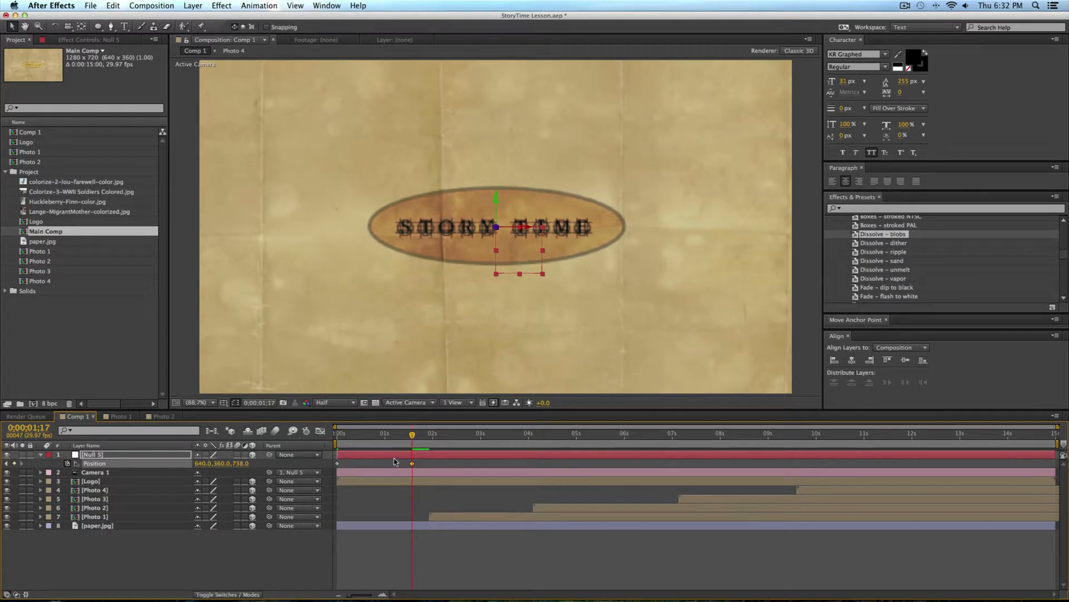
# Step: Add X, Y and Z rotation keyframes to the null at 0;00;01;17 and reveal all its keyframed properties
pyautogui.press('r')
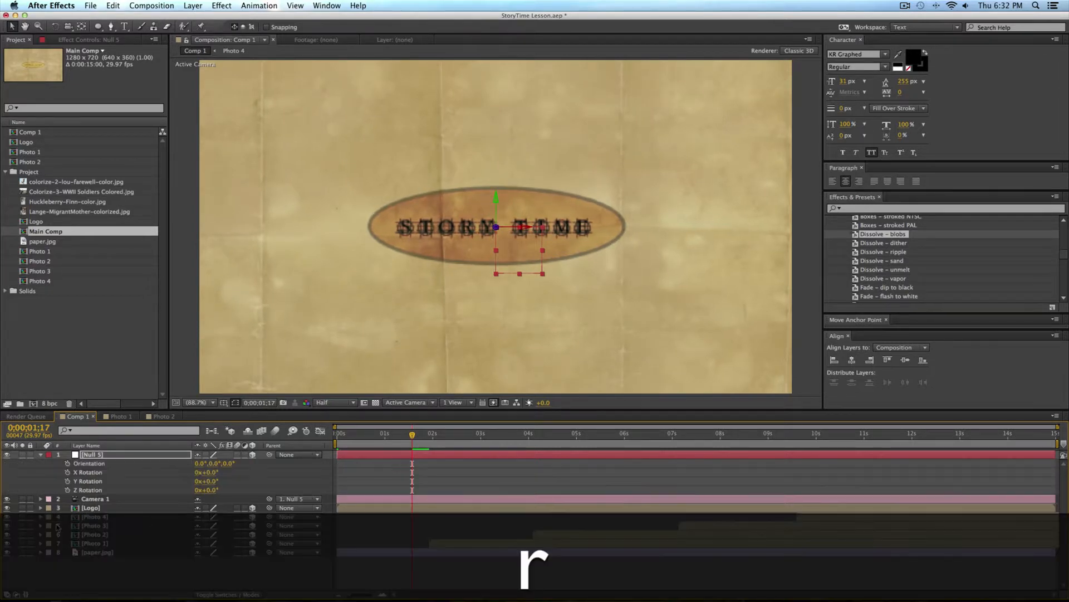
pyautogui.click(68, 472)
pyautogui.click(67, 481)
pyautogui.click(68, 490)
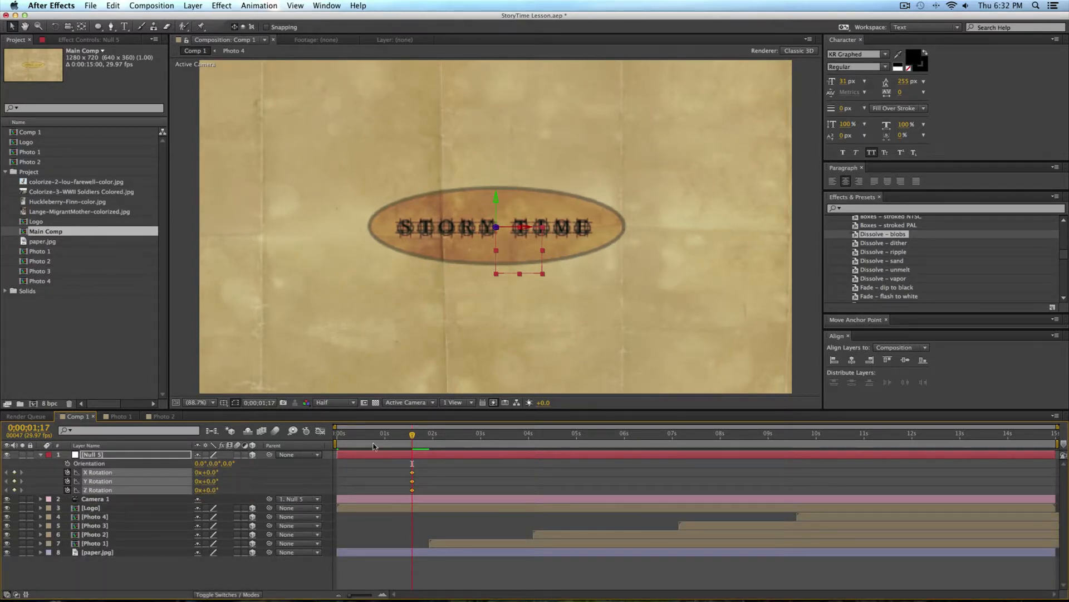
pyautogui.press('u')
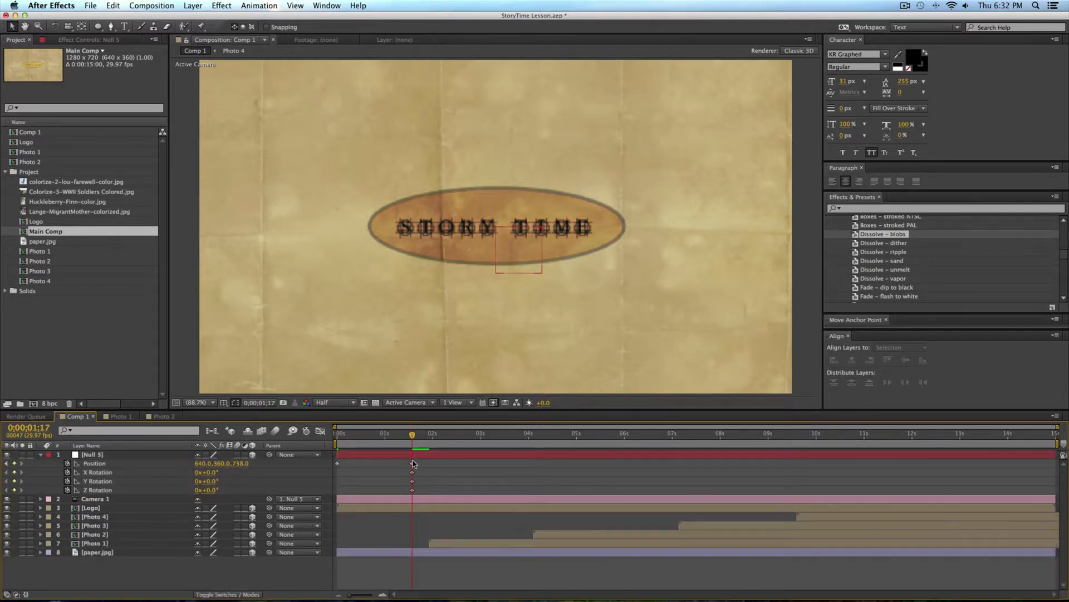
# Step: Set the spatial interpolation of the null's two position keyframes to Linear
pyautogui.moveTo(419, 462); pyautogui.dragTo(334, 467)
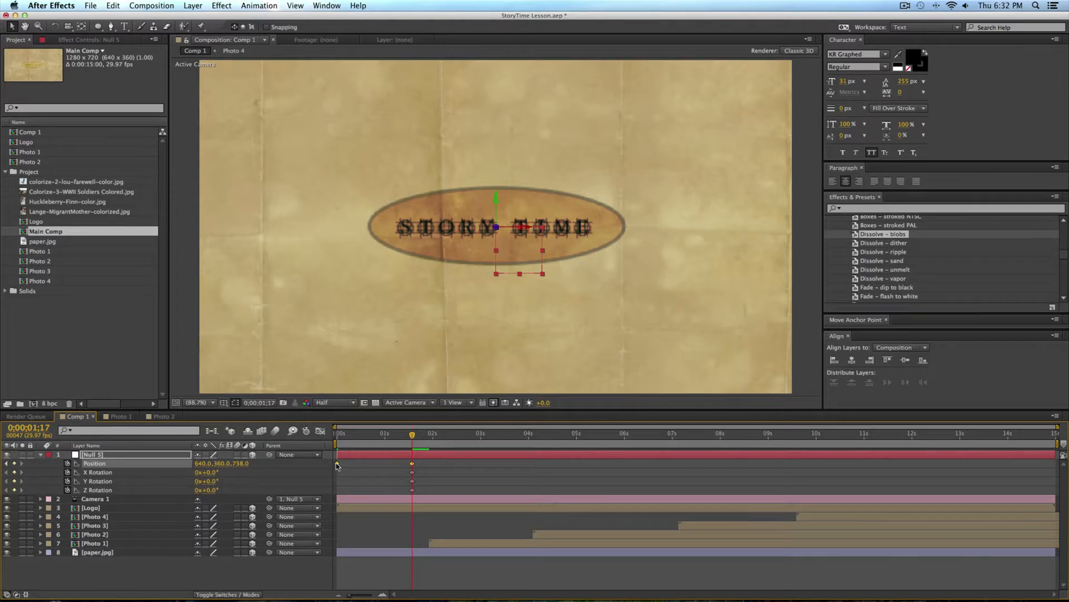
pyautogui.rightClick(337, 466)
pyautogui.click(407, 552)
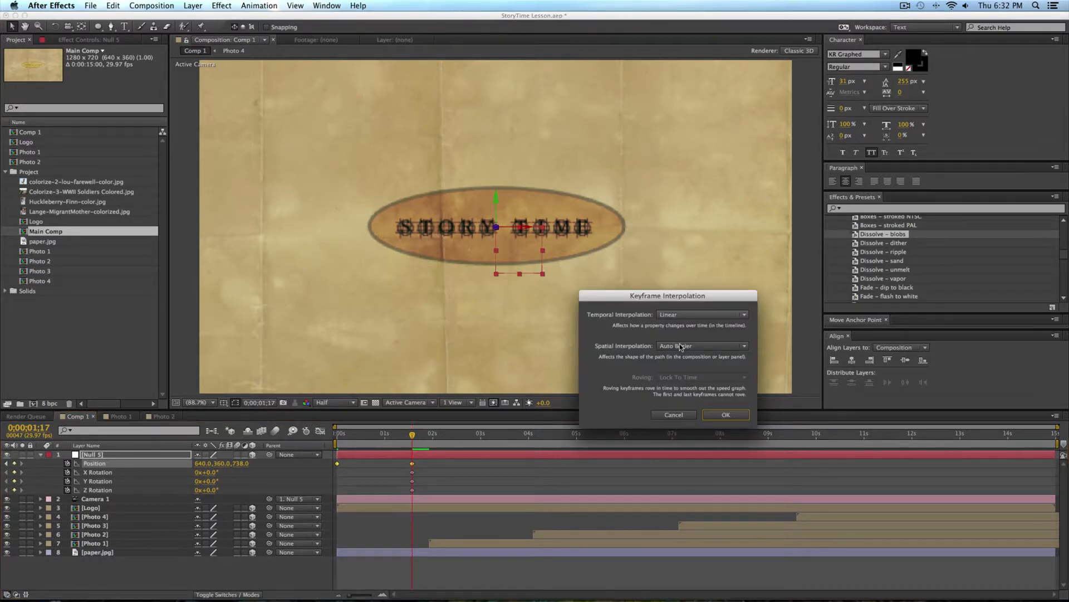
pyautogui.moveTo(701, 296); pyautogui.dragTo(559, 296)
pyautogui.click(559, 346)
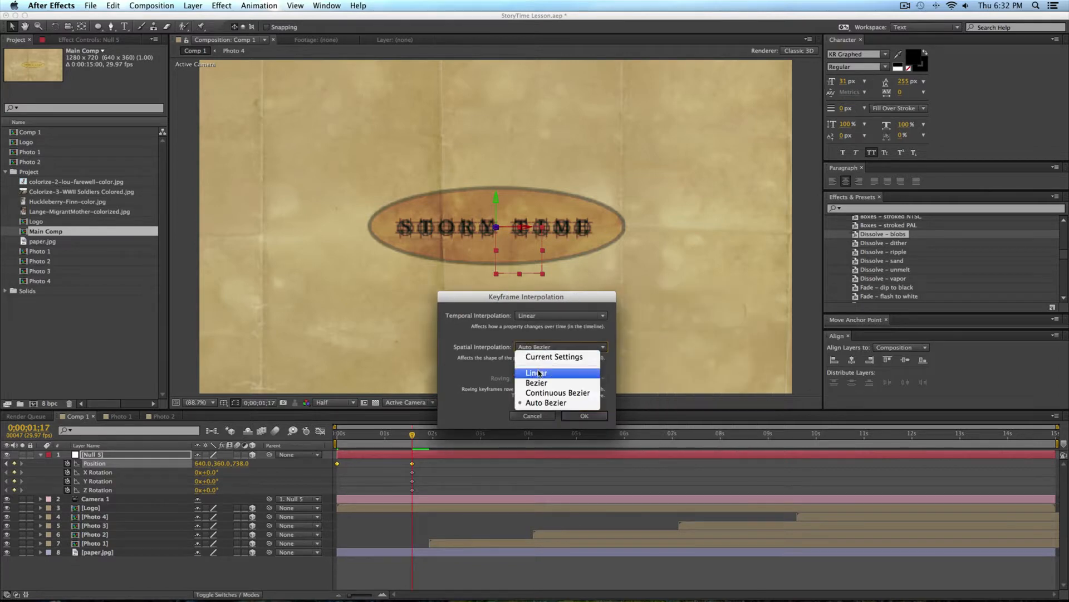
pyautogui.click(536, 373)
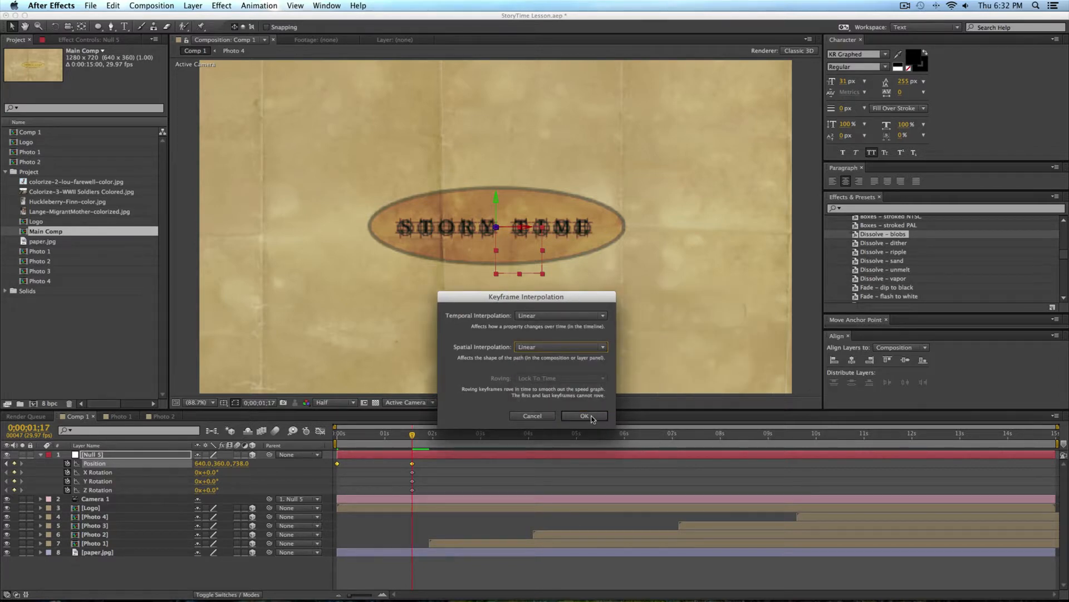
pyautogui.click(584, 417)
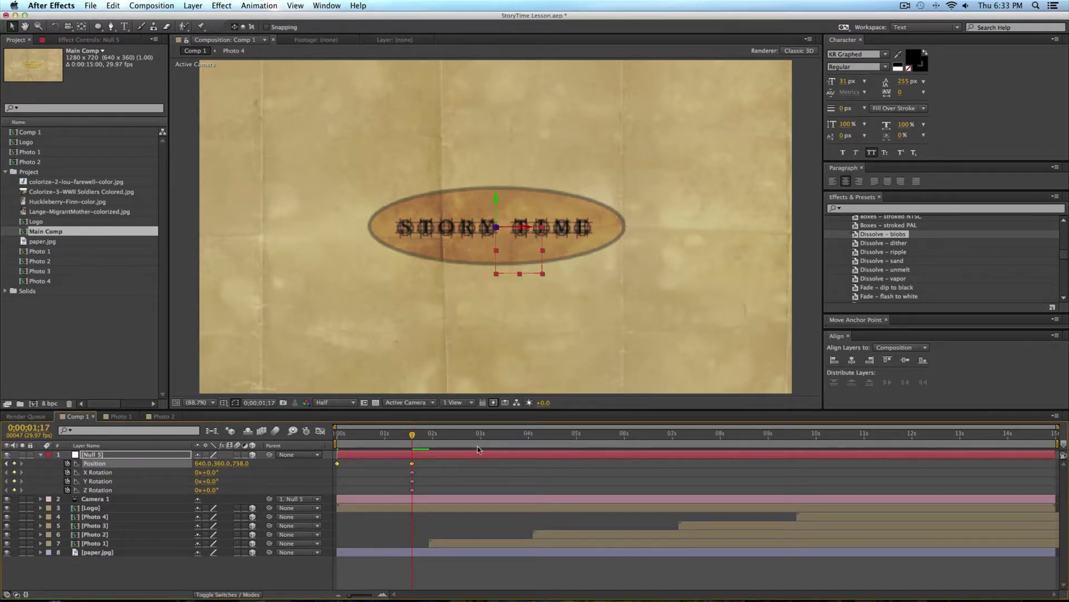
pyautogui.click(483, 483)
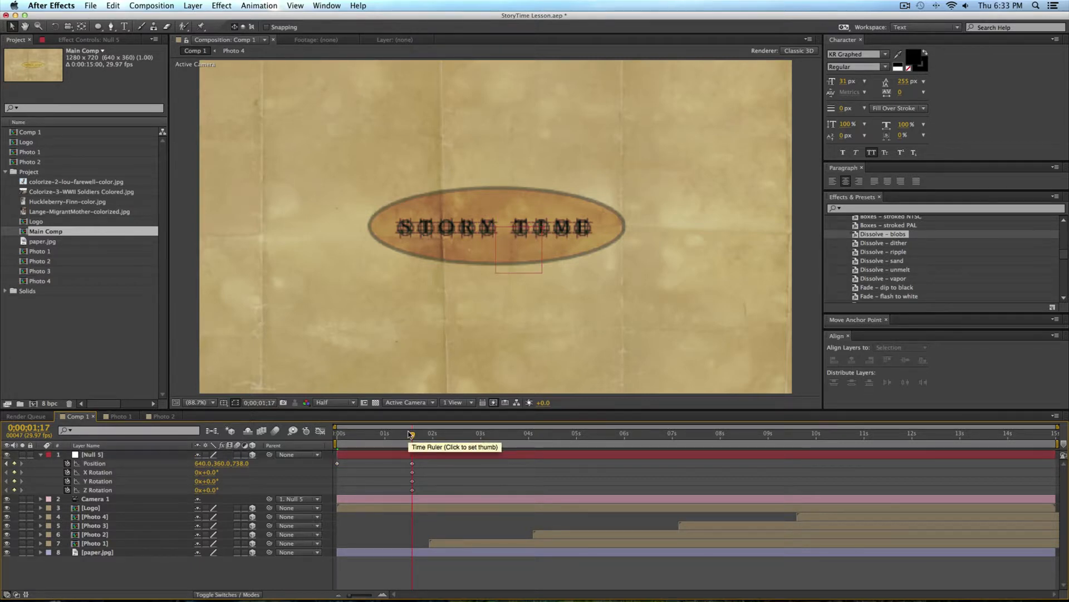
# Step: At 0;00;03;22, rotate the null to X 20°, Y 29°, Z 36° and position it at 1148, -238, 1288 to frame the first photo
pyautogui.moveTo(419, 438); pyautogui.dragTo(516, 446)
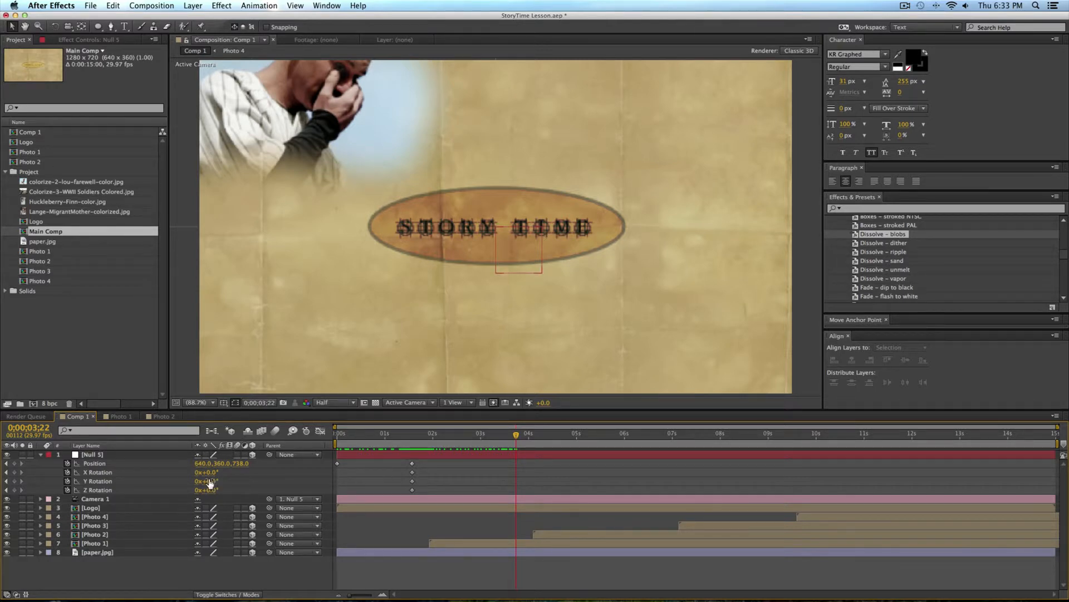
pyautogui.moveTo(212, 473); pyautogui.dragTo(225, 492)
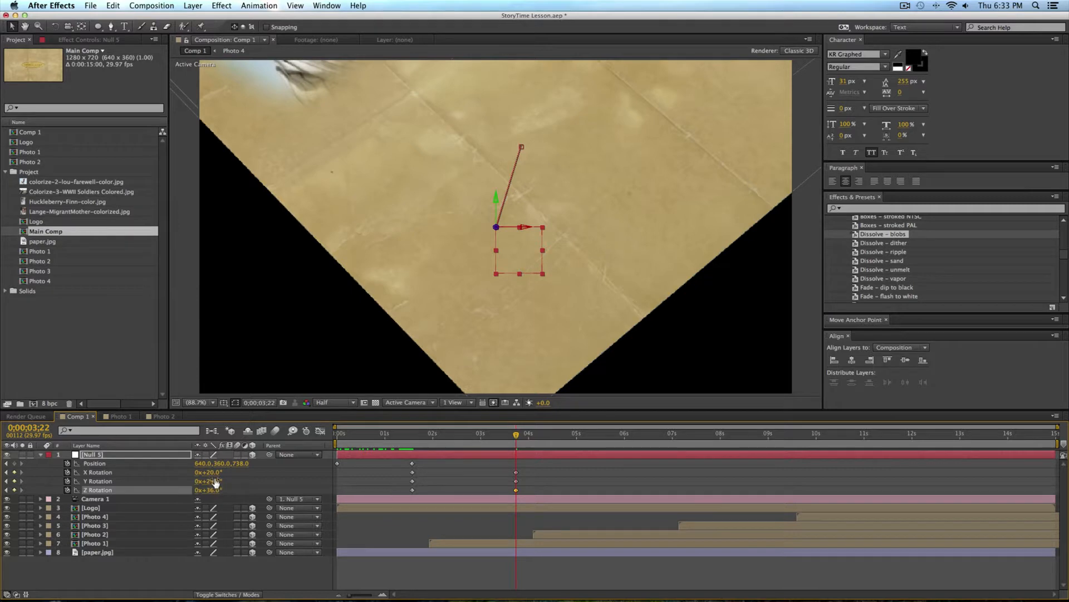
pyautogui.moveTo(237, 463); pyautogui.dragTo(262, 463)
pyautogui.moveTo(348, 465); pyautogui.dragTo(380, 465)
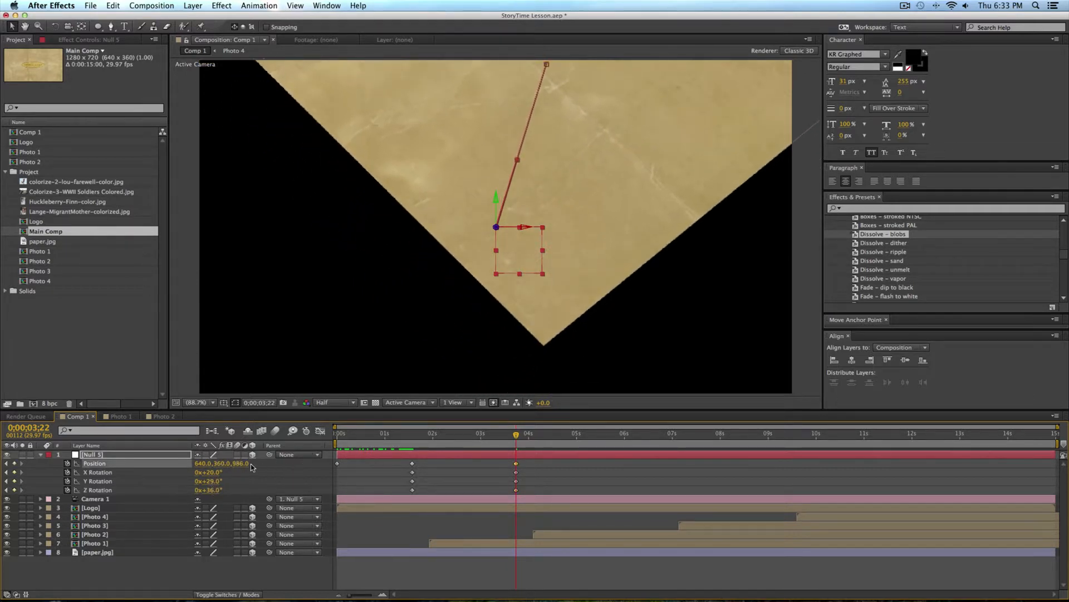
pyautogui.moveTo(223, 466); pyautogui.dragTo(2, 441)
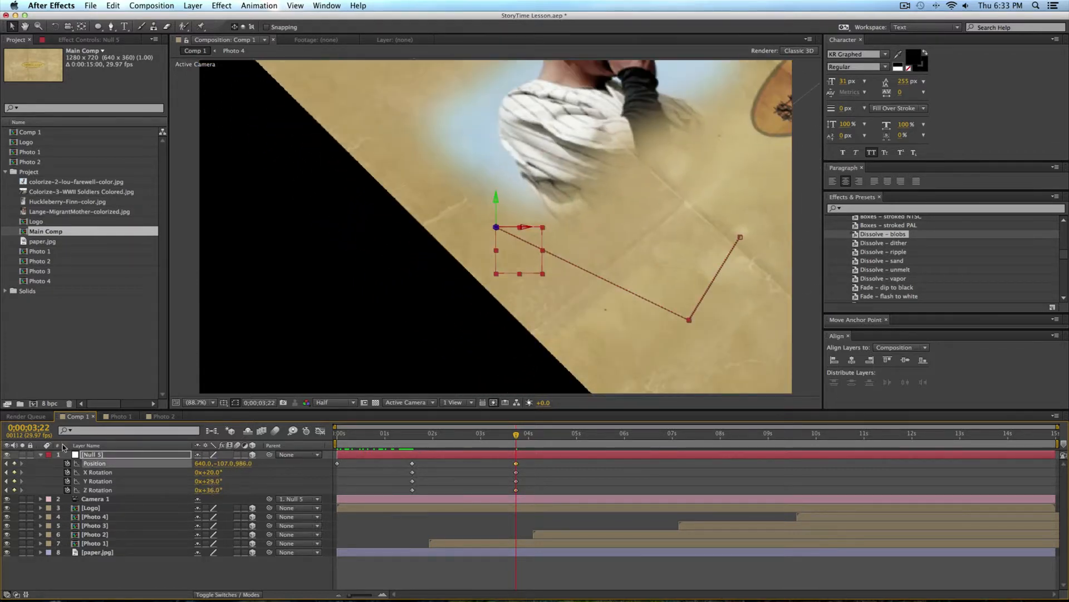
pyautogui.moveTo(219, 465); pyautogui.dragTo(145, 481)
pyautogui.moveTo(204, 463); pyautogui.dragTo(354, 462)
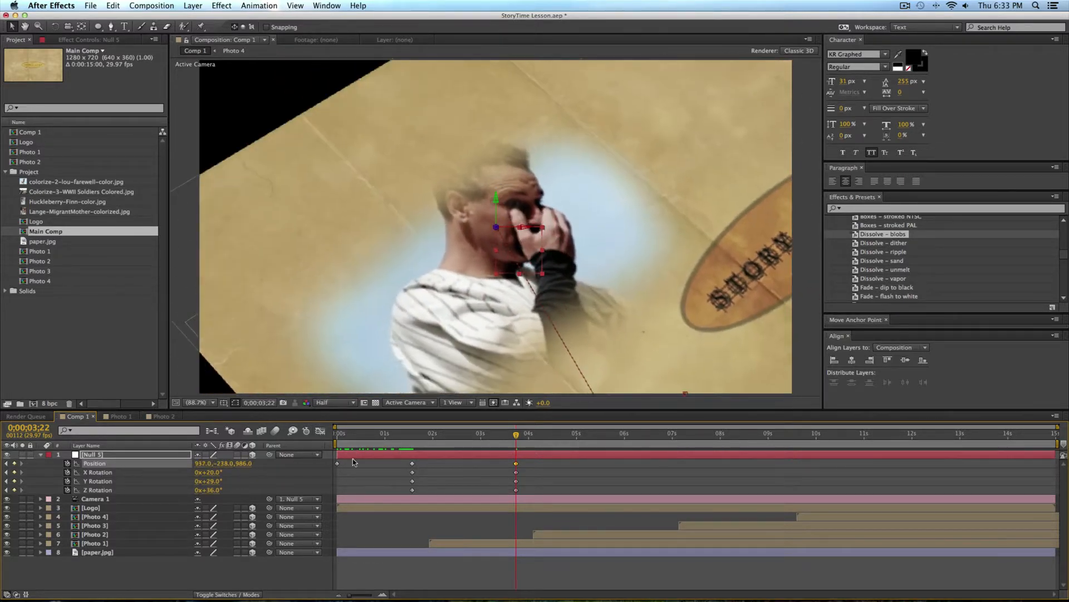
pyautogui.moveTo(246, 463); pyautogui.dragTo(401, 464)
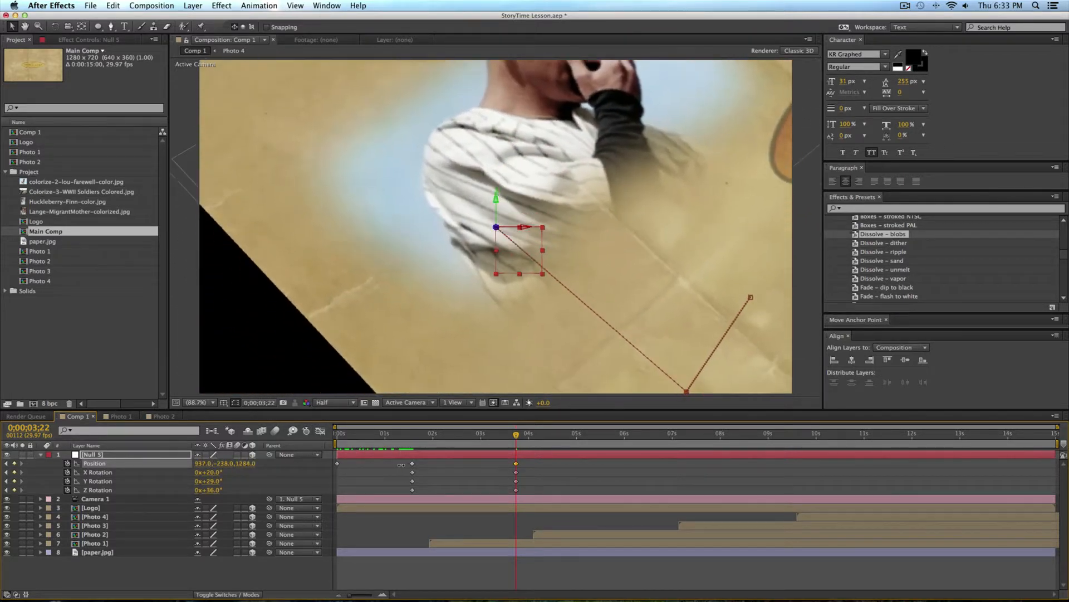
pyautogui.moveTo(205, 463); pyautogui.dragTo(305, 461)
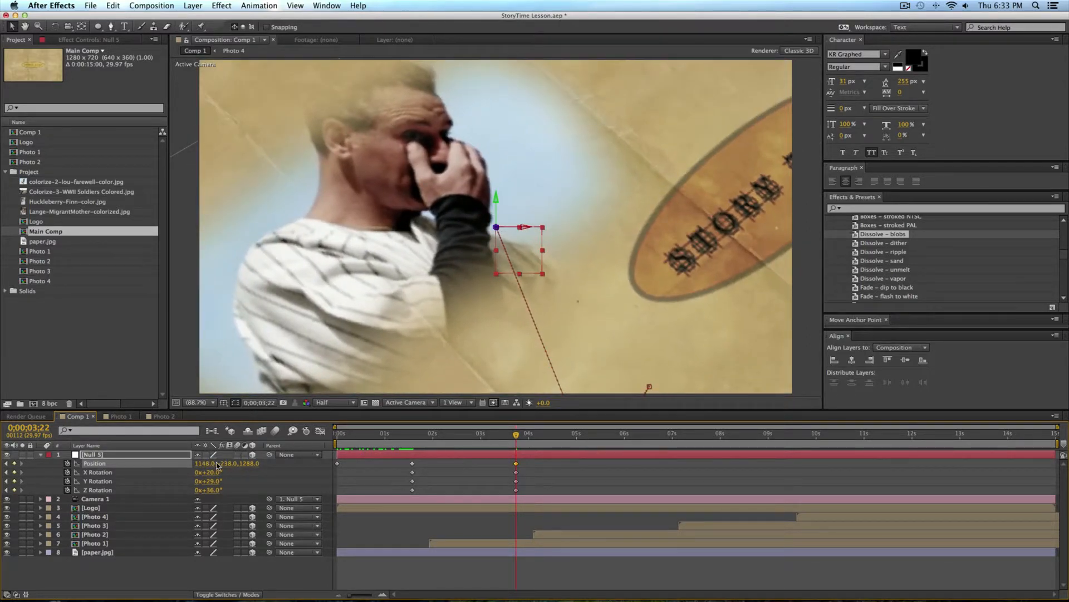
# Step: Move the null's latest keyframes earlier to just before 0;00;02;18 and apply Easy Ease to all of its keyframes
pyautogui.moveTo(516, 434)
pyautogui.mouseDown()
pyautogui.moveTo(383, 434)
pyautogui.moveTo(461, 435)
pyautogui.mouseUp()
pyautogui.moveTo(528, 462)
pyautogui.mouseDown()
pyautogui.moveTo(504, 489)
pyautogui.moveTo(274, 489)
pyautogui.mouseUp()
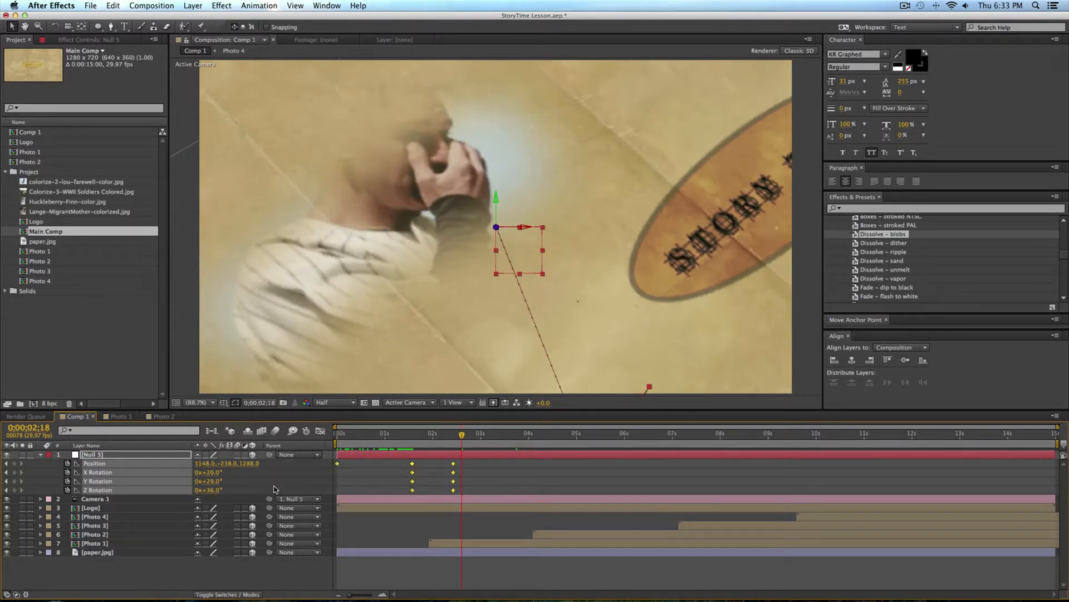
pyautogui.press('F9')
pyautogui.rightClick(412, 467)
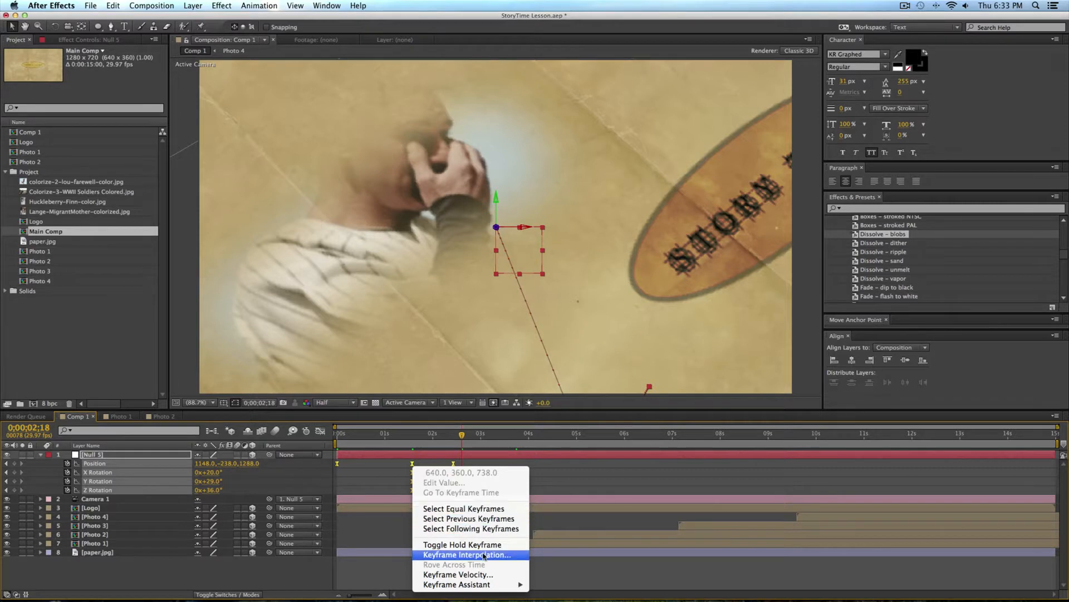
pyautogui.moveTo(523, 582)
pyautogui.click(575, 479)
# Step: Preview the eased camera move from the logo to the first photo
pyautogui.press('0')
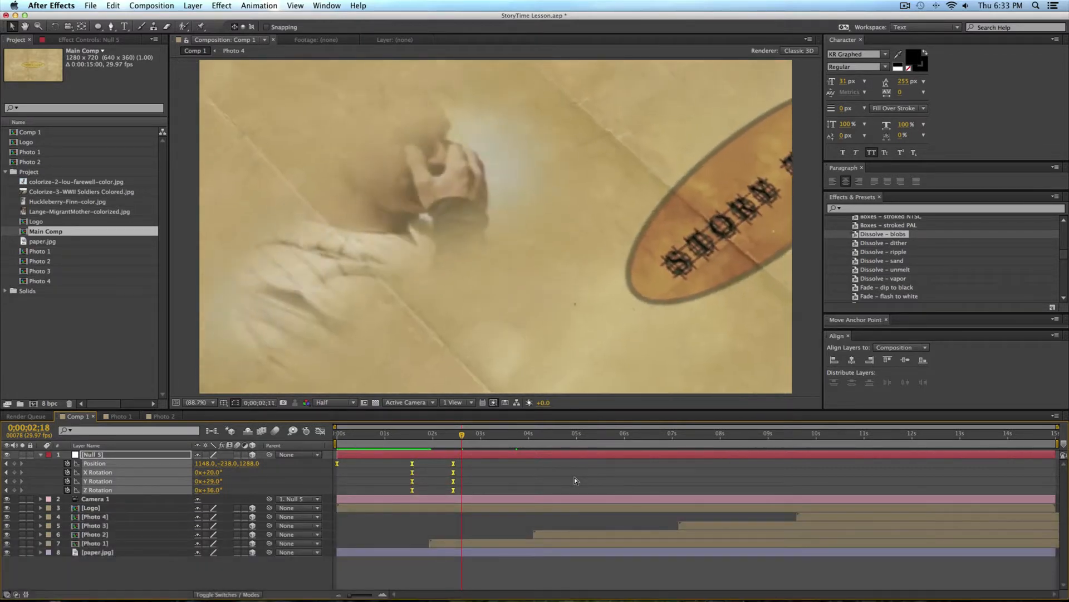
pyautogui.press('space')
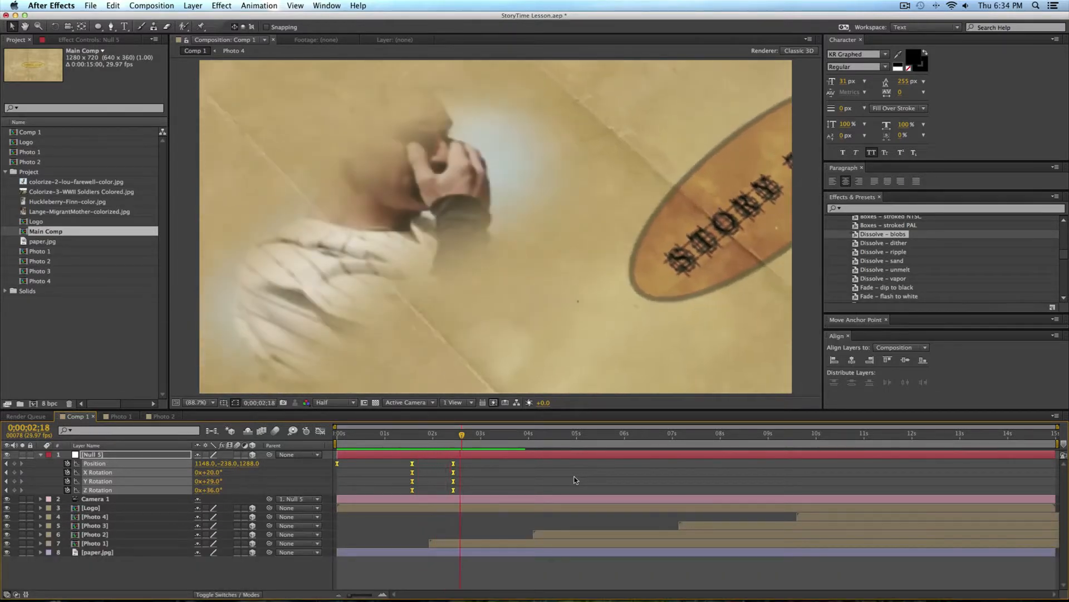
pyautogui.press('space')
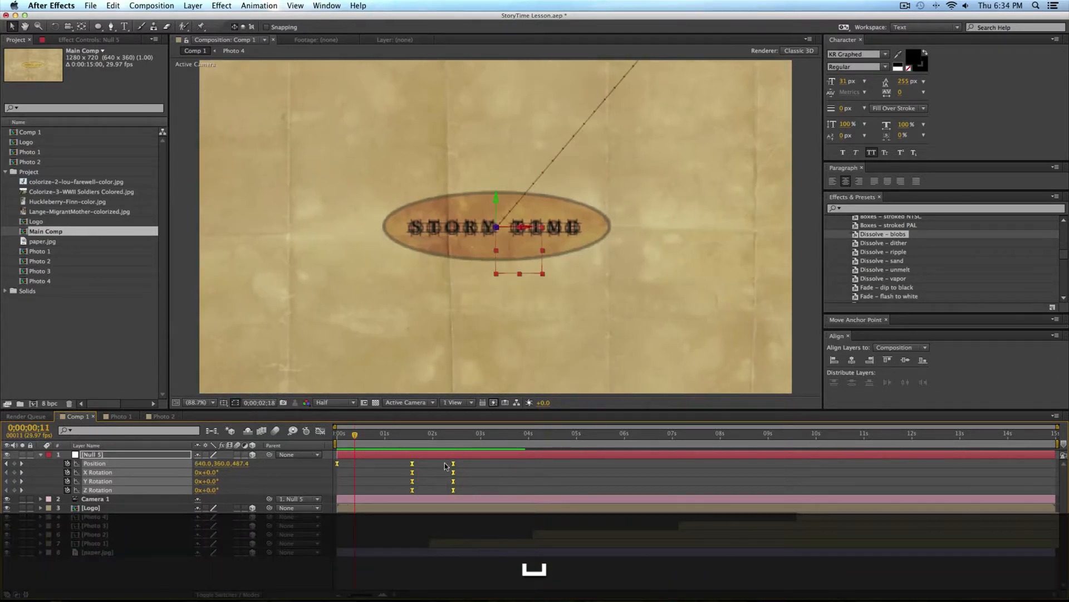
pyautogui.press('KP_0')
pyautogui.press('space')
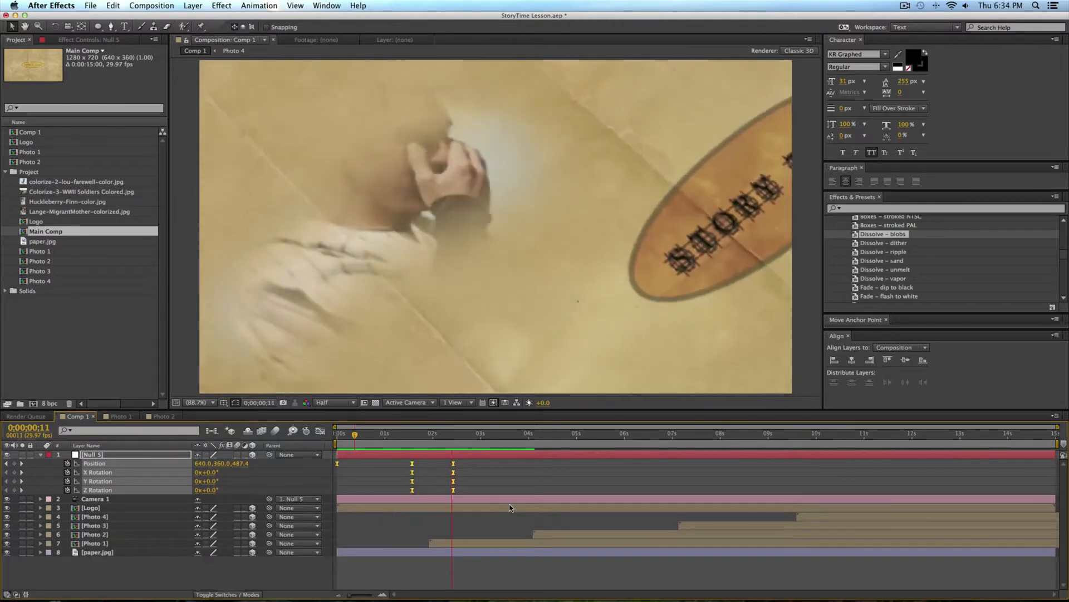
pyautogui.press('space')
# Step: Switch to Google Chrome to review the Story Time reference video on YouTube and return to After Effects
pyautogui.press('super+Tab')
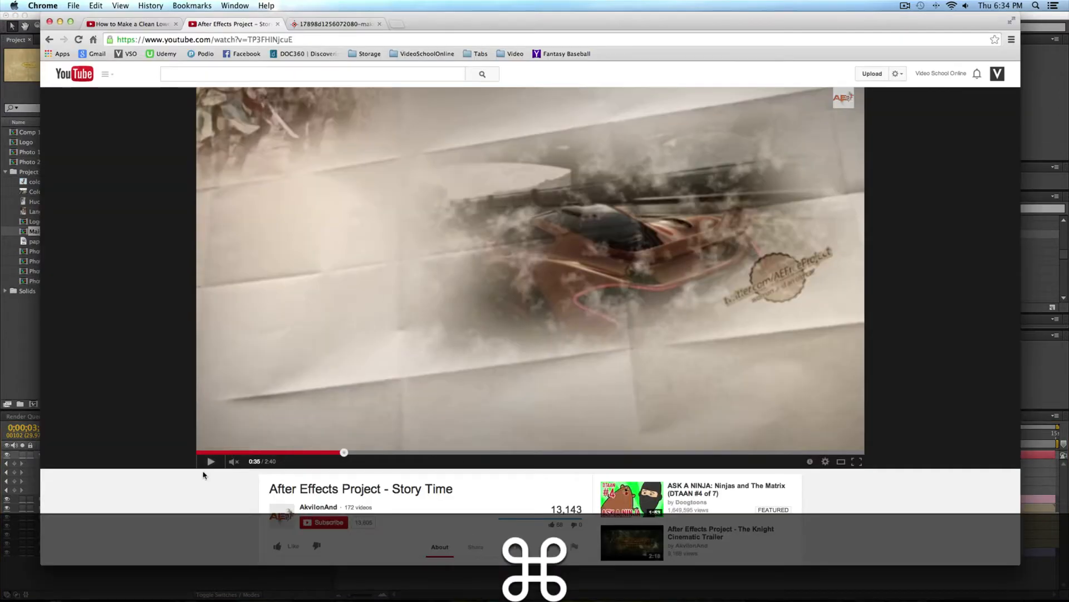
pyautogui.click(211, 461)
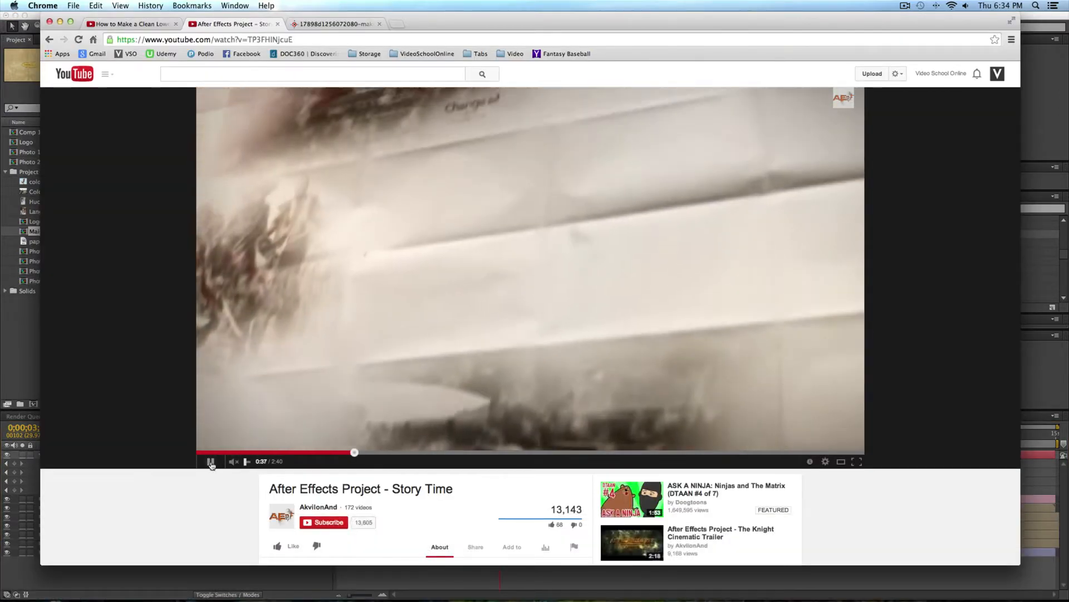
pyautogui.press('super+Tab')
# Step: Try a null Z rotation of 22° at 0;00;03;29 and preview the drift over the first photo
pyautogui.moveTo(501, 435); pyautogui.dragTo(554, 438)
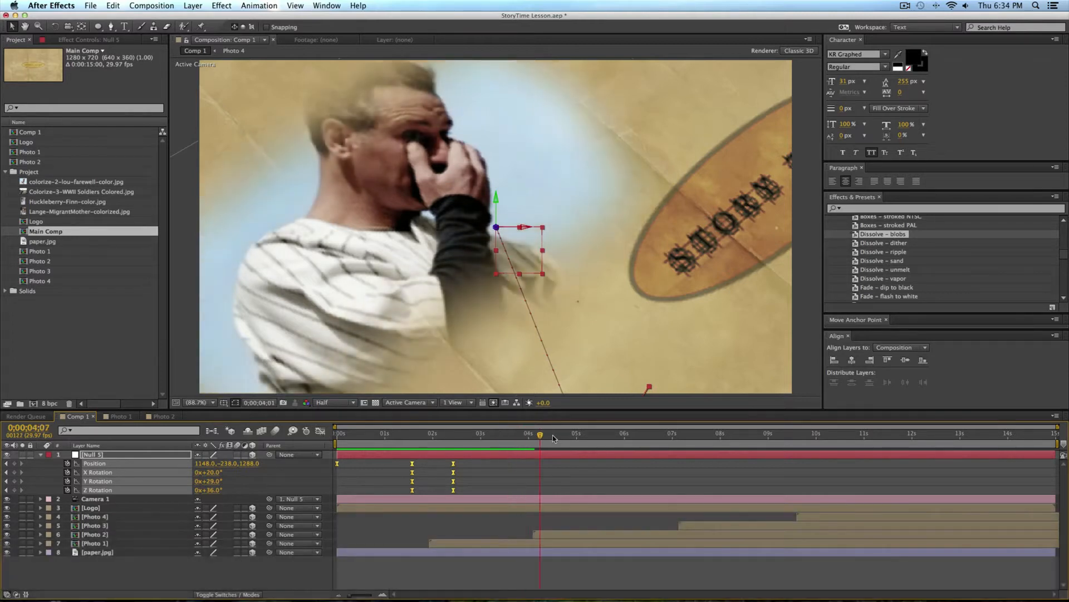
pyautogui.moveTo(410, 438); pyautogui.dragTo(535, 443)
pyautogui.click(527, 444)
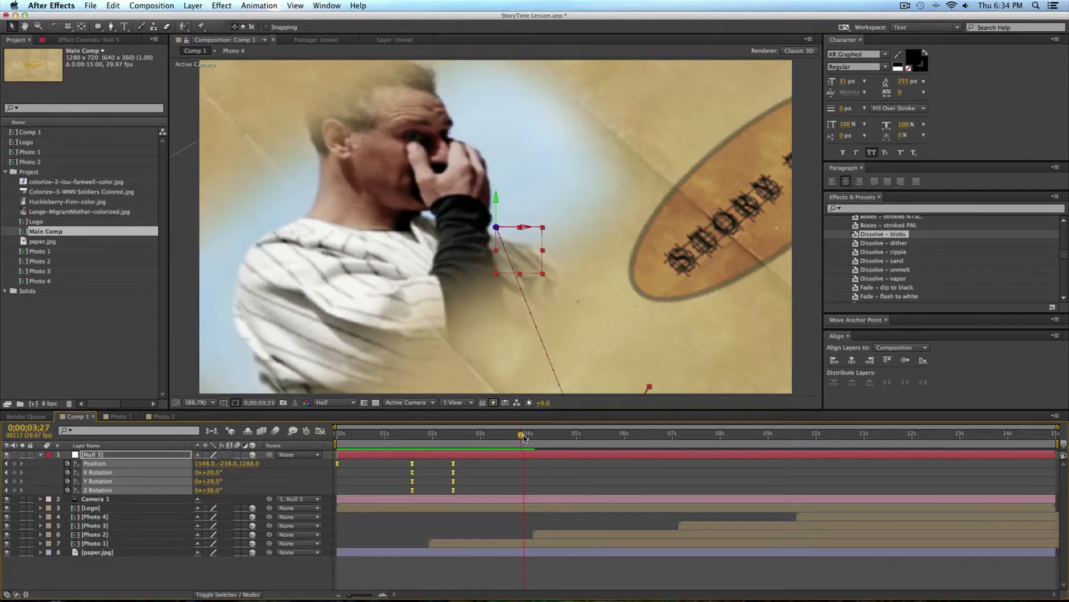
pyautogui.click(533, 474)
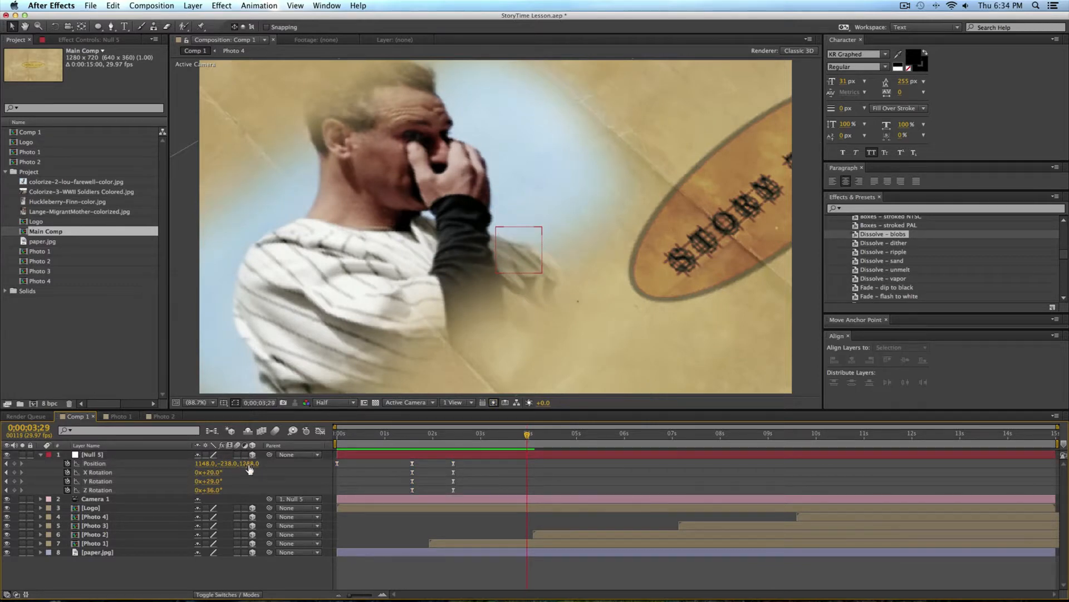
pyautogui.moveTo(214, 492); pyautogui.dragTo(143, 505)
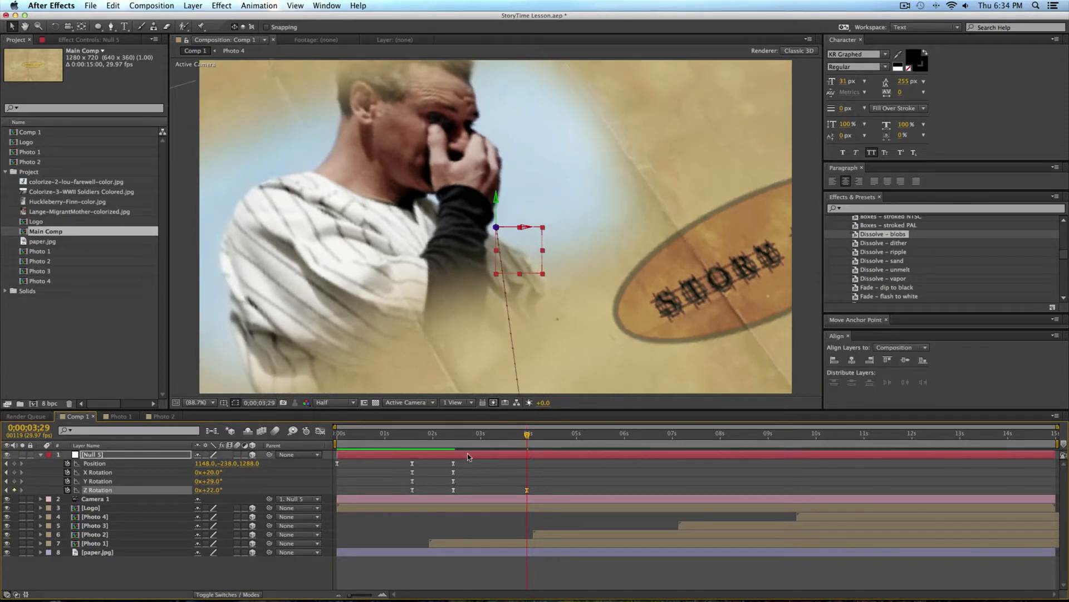
pyautogui.press('KP_0')
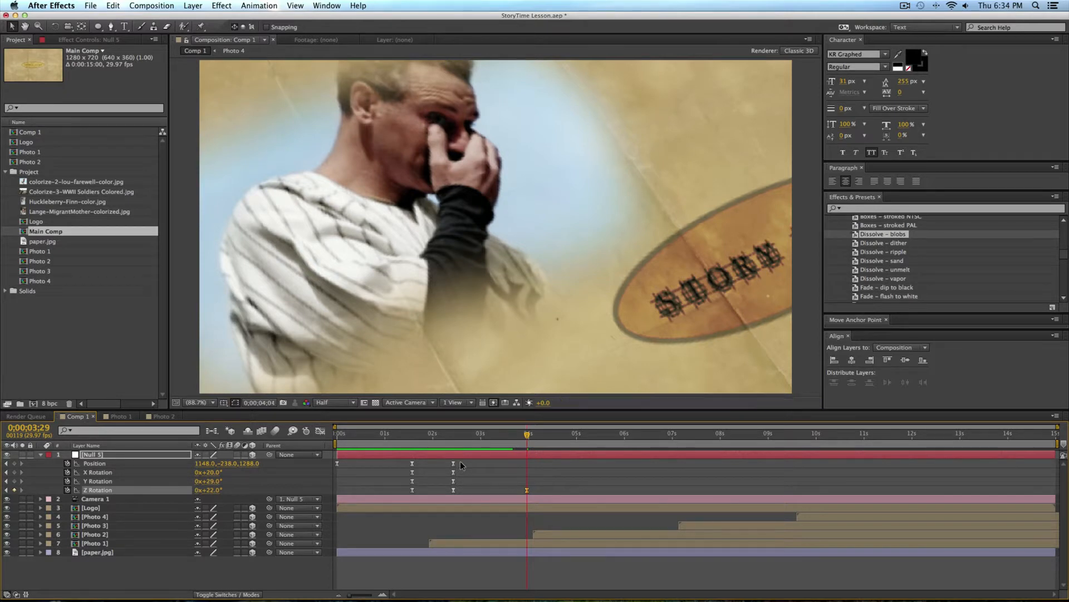
pyautogui.press('space')
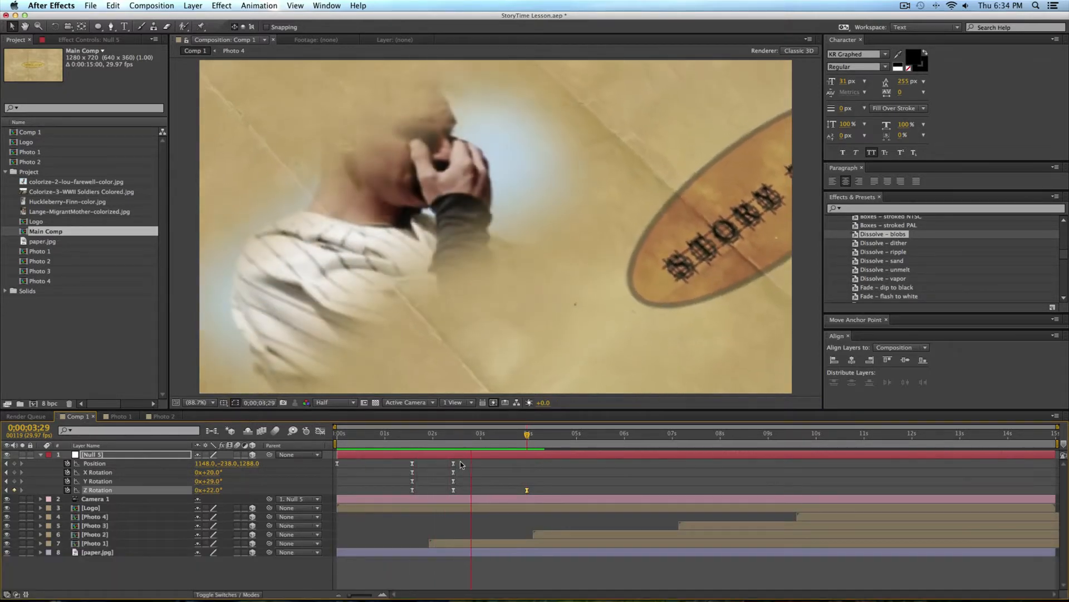
pyautogui.press('space')
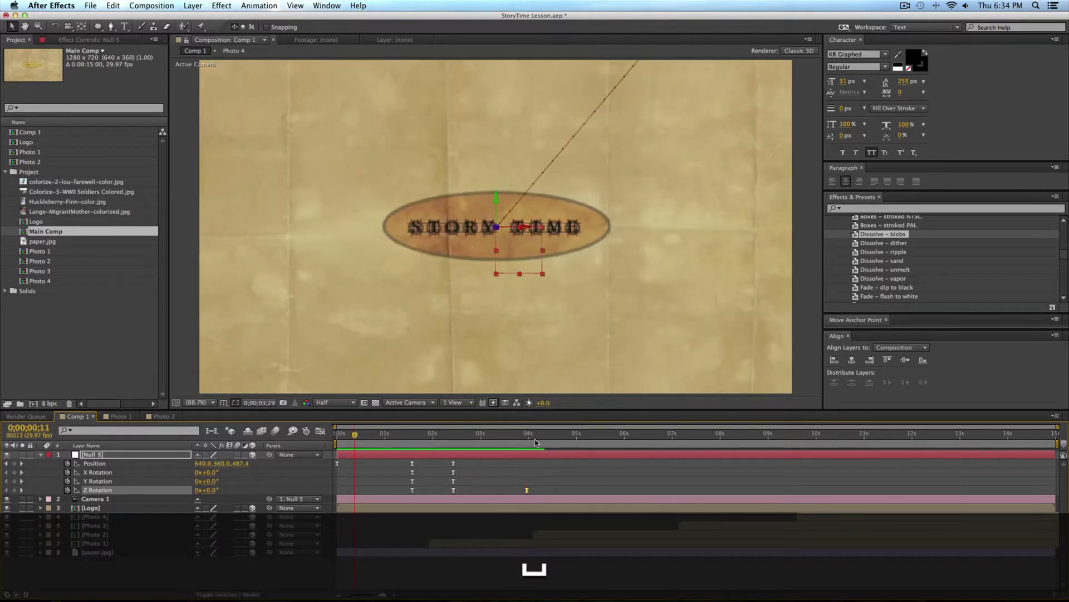
# Step: Set the null's Z rotation to 33° at 0;00;03;29 and add position, X rotation and Y rotation keyframes there
pyautogui.click(526, 434)
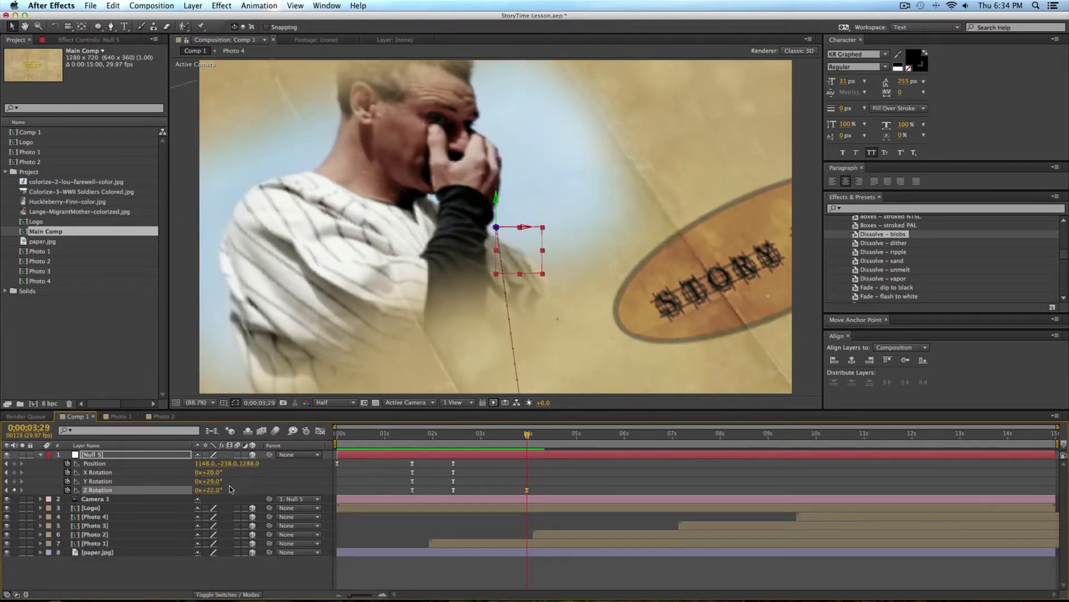
pyautogui.moveTo(219, 497); pyautogui.dragTo(222, 494)
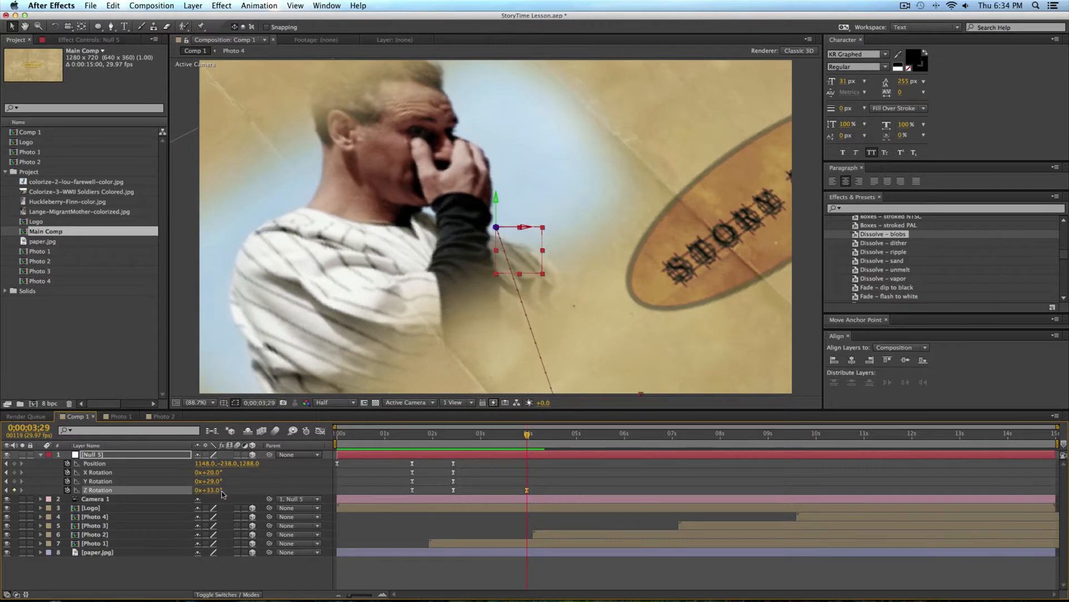
pyautogui.moveTo(518, 432)
pyautogui.mouseDown()
pyautogui.moveTo(466, 434)
pyautogui.moveTo(527, 437)
pyautogui.mouseUp()
pyautogui.click(14, 463)
pyautogui.click(14, 471)
pyautogui.click(14, 490)
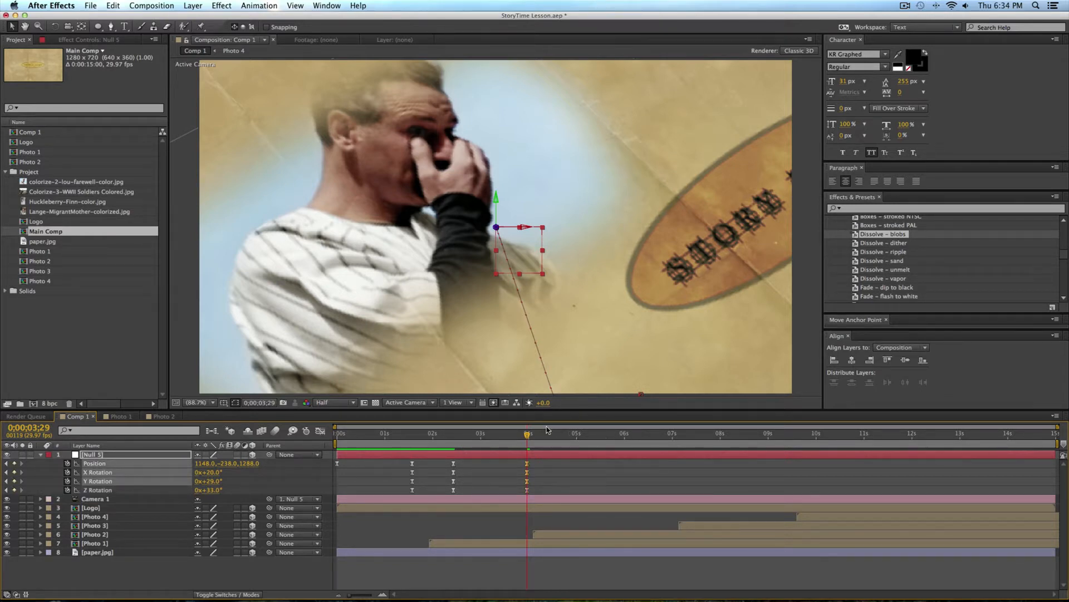
# Step: At 0;00;04;26, frame the second photo with the null at 1604, -269, 1326, Y rotation 27° and Z rotation -28°
pyautogui.moveTo(528, 437); pyautogui.dragTo(570, 439)
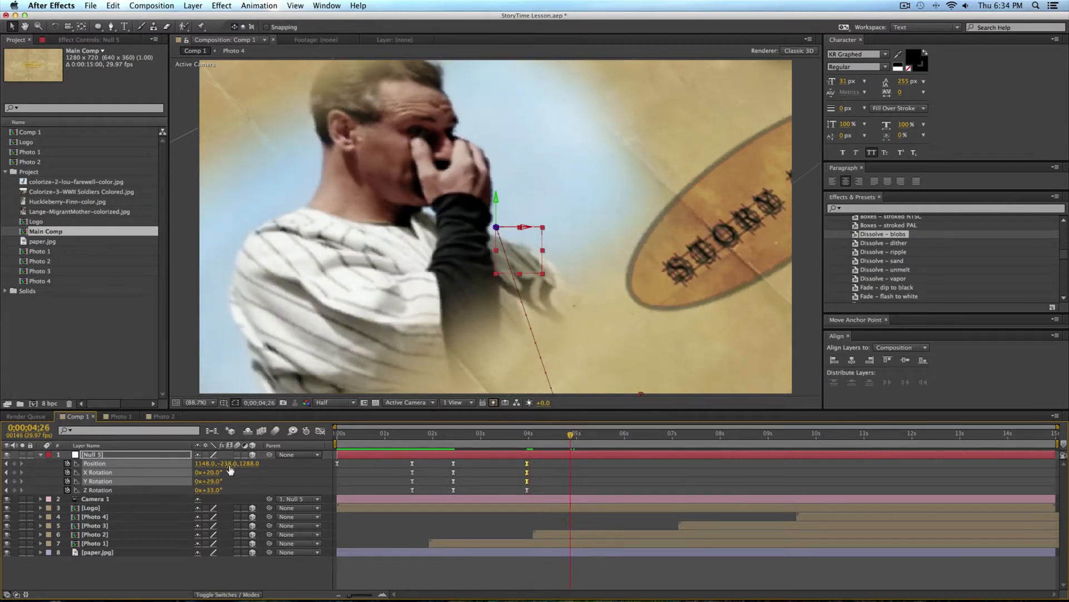
pyautogui.moveTo(211, 483); pyautogui.dragTo(92, 543)
pyautogui.press('super+z')
pyautogui.moveTo(204, 463); pyautogui.dragTo(422, 471)
pyautogui.moveTo(209, 491); pyautogui.dragTo(183, 495)
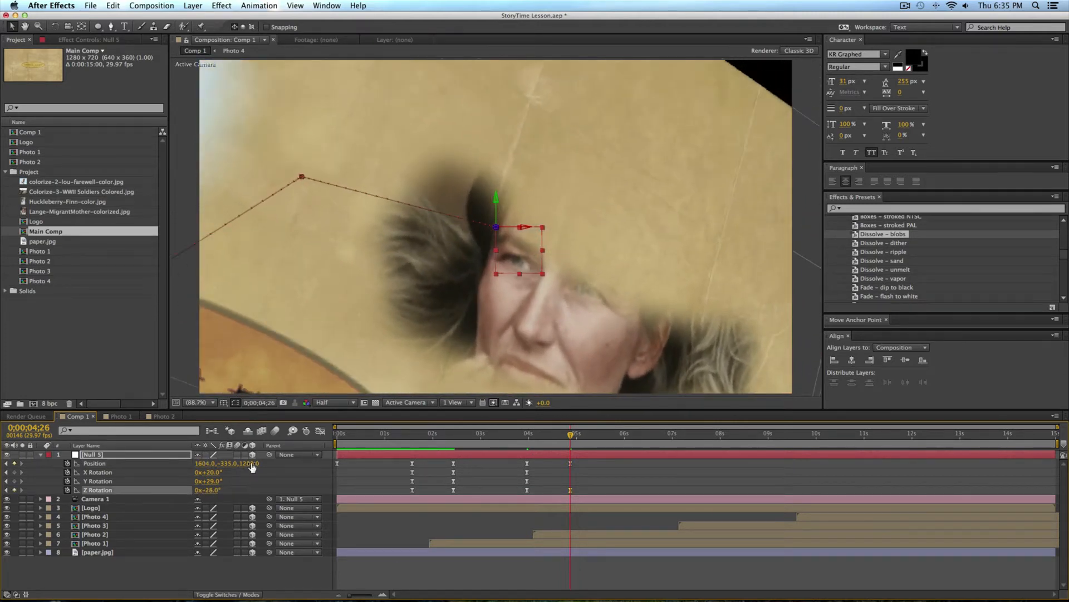
pyautogui.moveTo(232, 466)
pyautogui.mouseDown()
pyautogui.moveTo(274, 463)
pyautogui.moveTo(207, 480)
pyautogui.moveTo(217, 485)
pyautogui.moveTo(223, 463)
pyautogui.moveTo(212, 463)
pyautogui.mouseUp()
# Step: Preview the camera move from the first photo to the second
pyautogui.moveTo(506, 434); pyautogui.dragTo(591, 439)
pyautogui.press('KP_0')
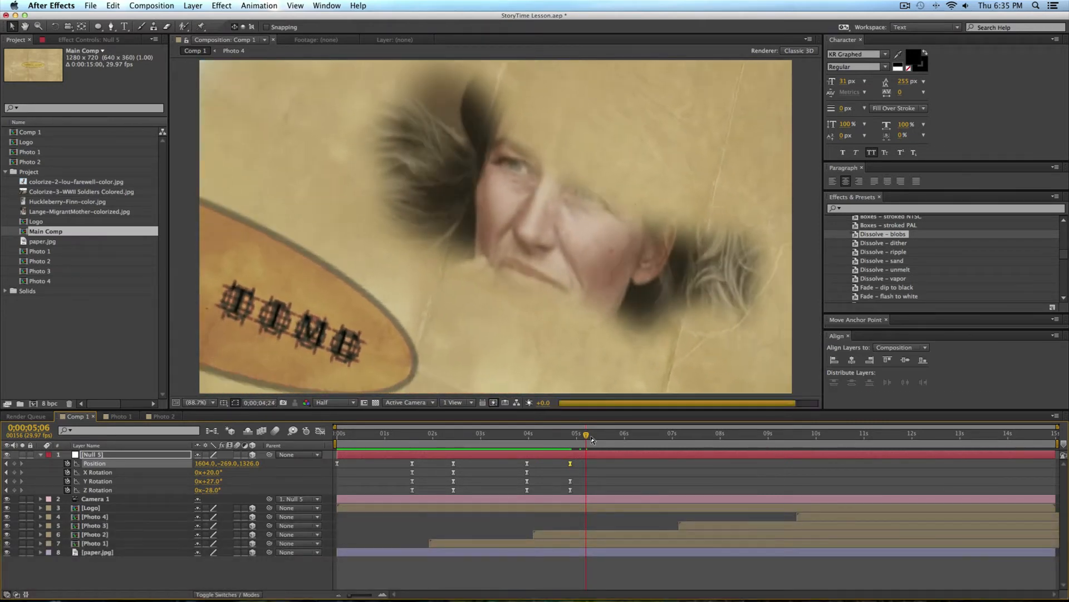
pyautogui.press('space')
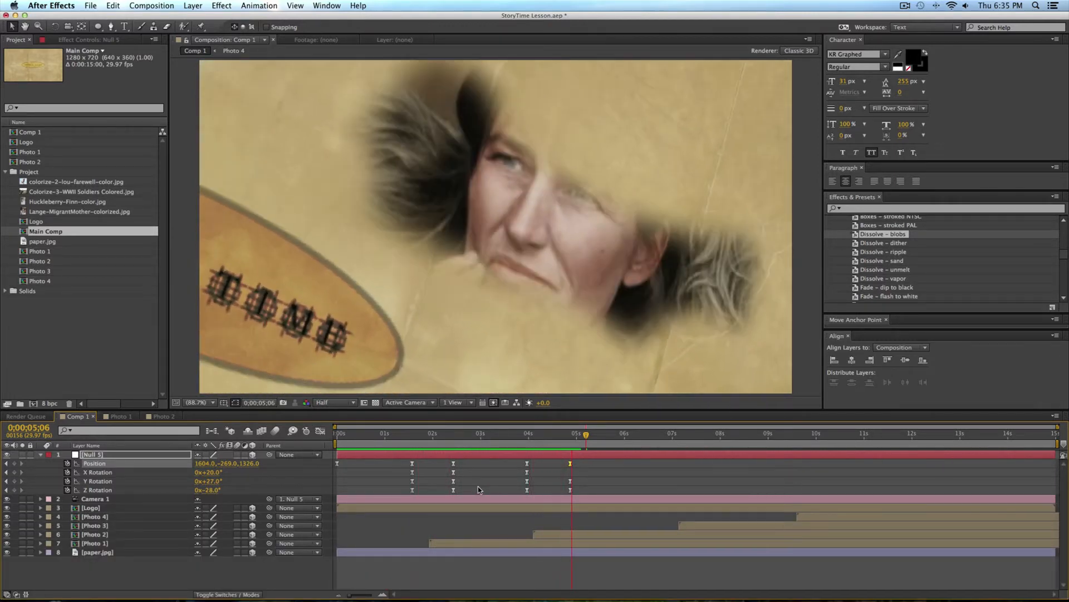
pyautogui.press('space')
# Step: Start the work area shortly before the four-second mark and add an X rotation keyframe to the null at 0;00;04;26
pyautogui.moveTo(335, 444); pyautogui.dragTo(571, 440)
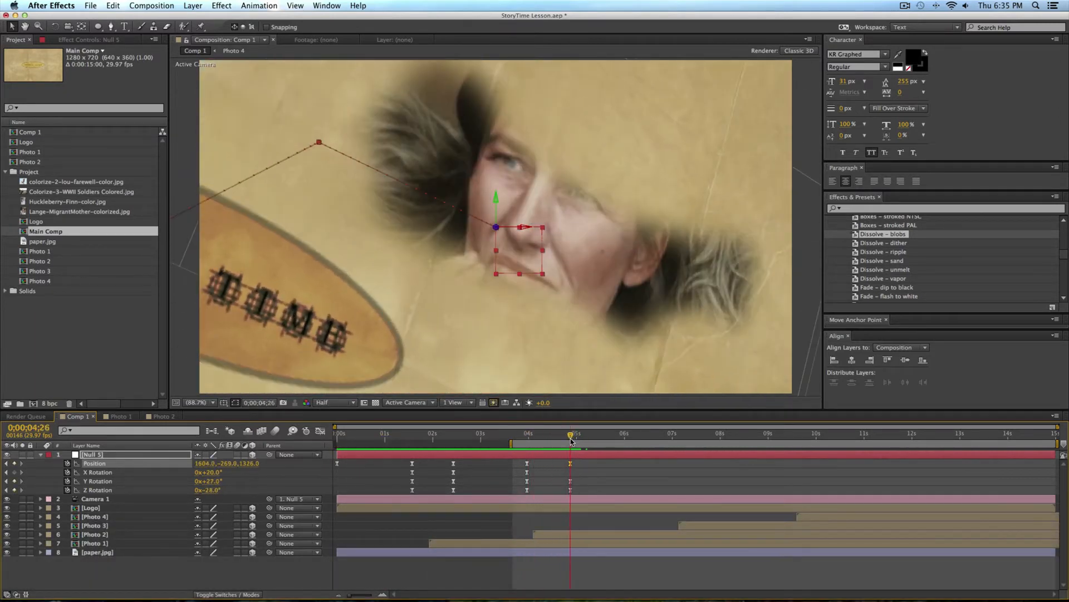
pyautogui.click(16, 473)
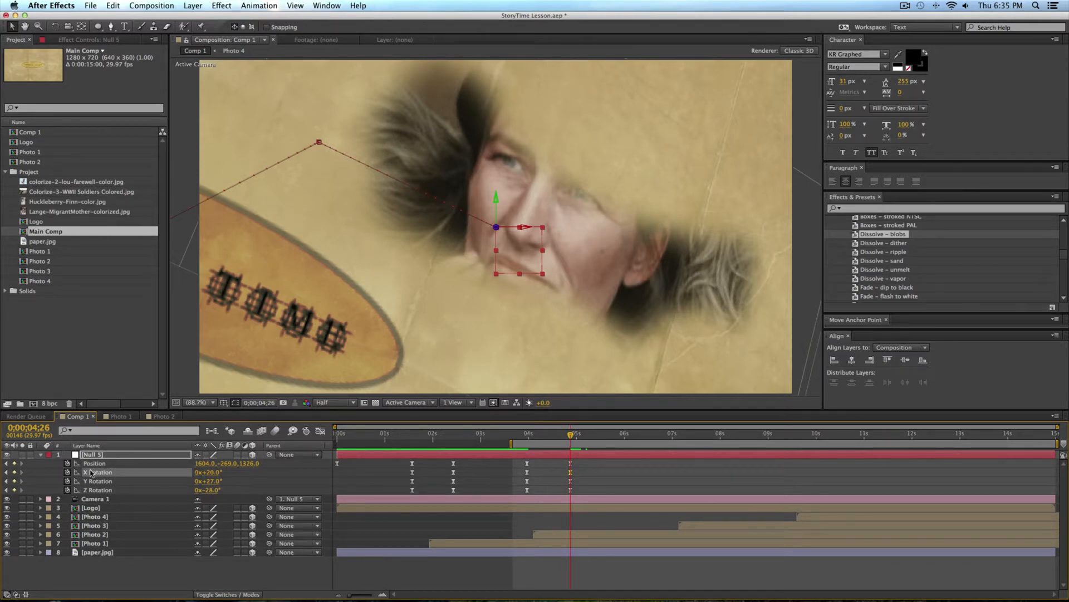
# Step: At 0;00;06;29, set the null's Z position to 1285 and its Z rotation to -16° for a slow drift over the second photo
pyautogui.moveTo(573, 435); pyautogui.dragTo(681, 438)
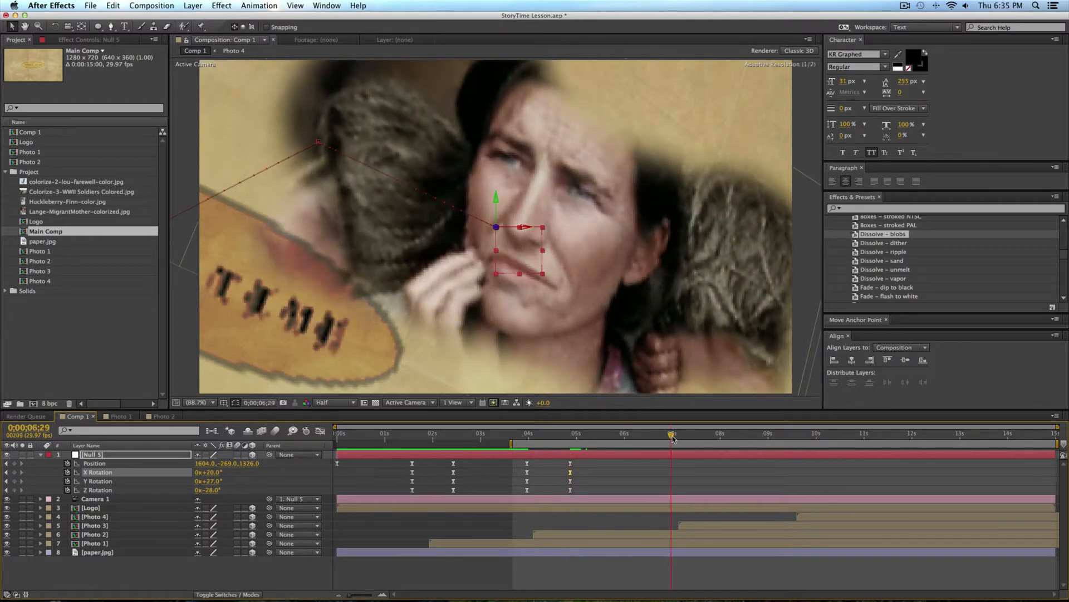
pyautogui.click(629, 474)
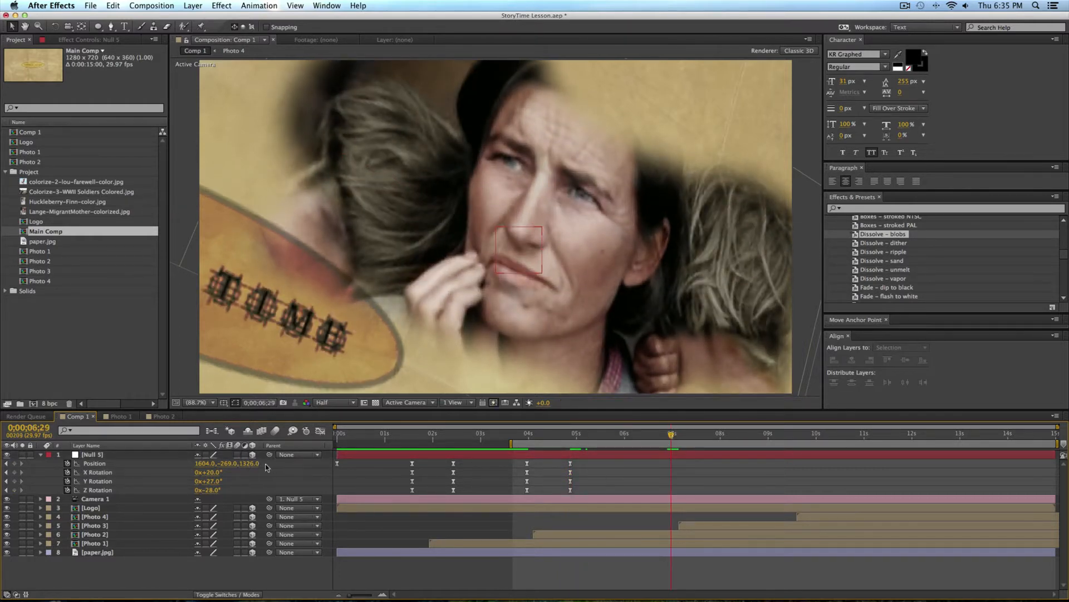
pyautogui.moveTo(256, 468); pyautogui.dragTo(232, 464)
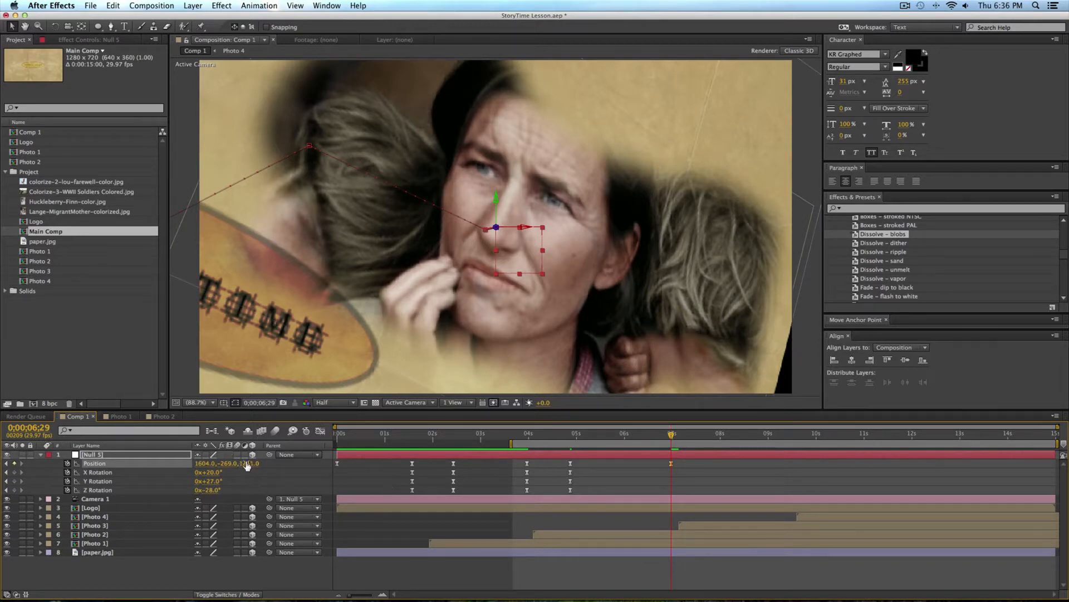
pyautogui.moveTo(249, 466); pyautogui.dragTo(219, 492)
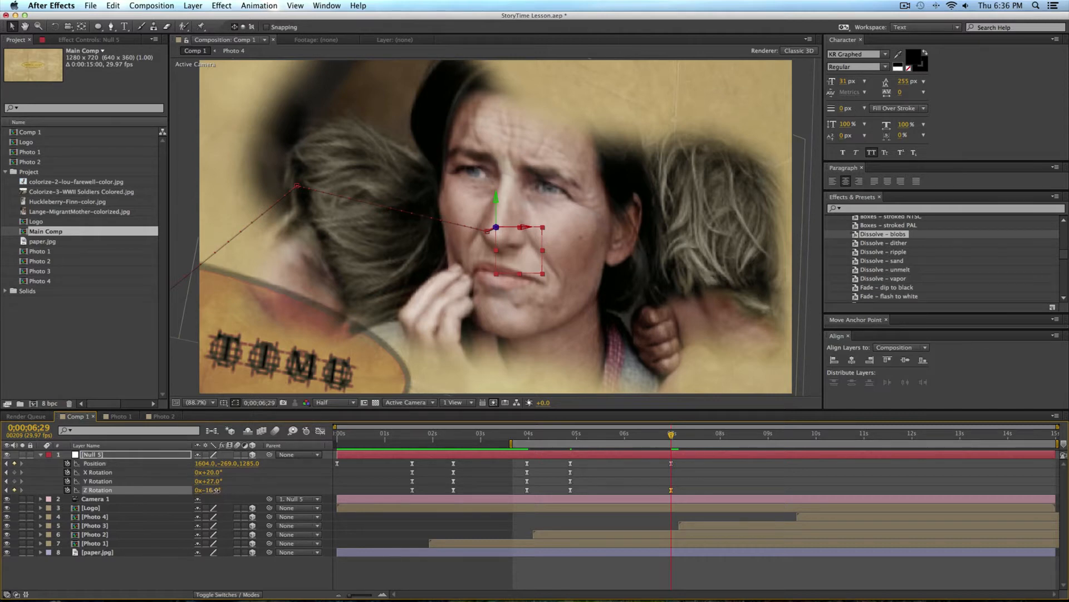
# Step: Preview the camera drift over the second photo, and scrub back through the first photo's part of Comp 1
pyautogui.moveTo(639, 442)
pyautogui.mouseDown()
pyautogui.moveTo(513, 442)
pyautogui.moveTo(655, 444)
pyautogui.mouseUp()
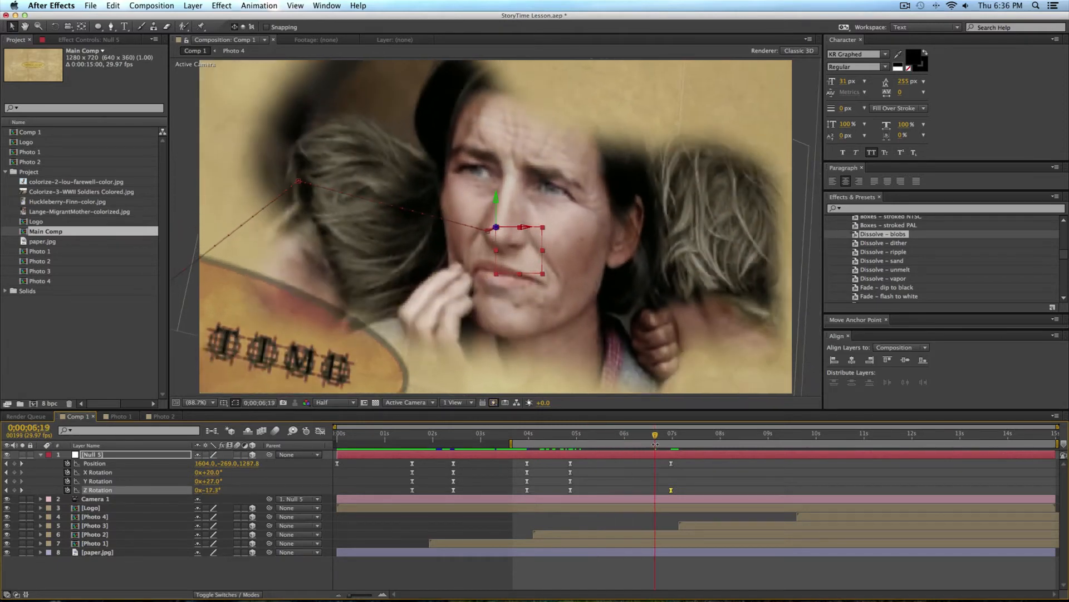
pyautogui.press('0')
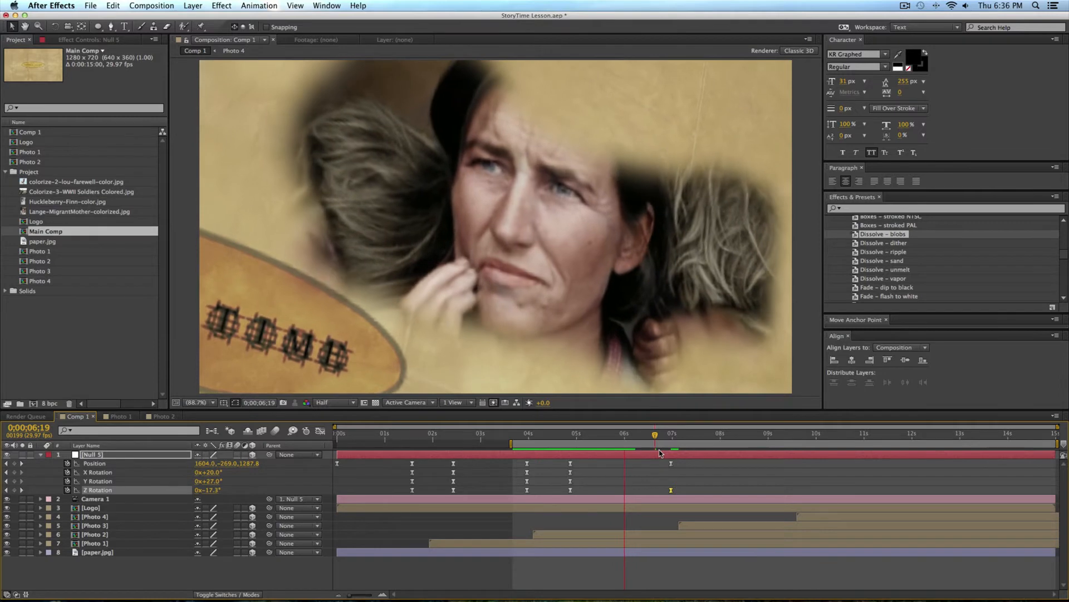
pyautogui.press('space')
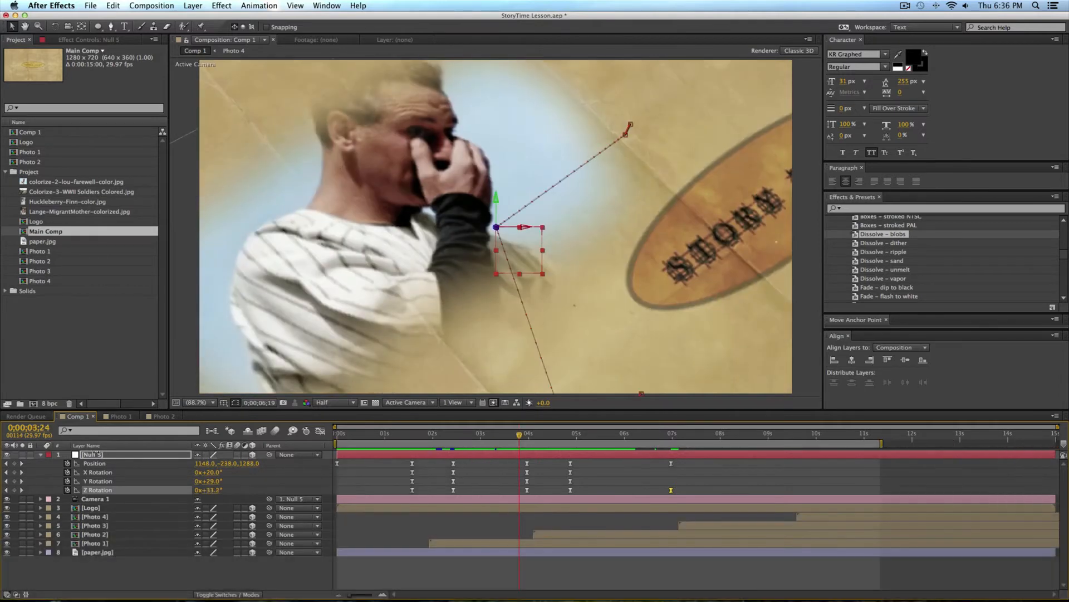
pyautogui.moveTo(335, 435); pyautogui.dragTo(474, 434)
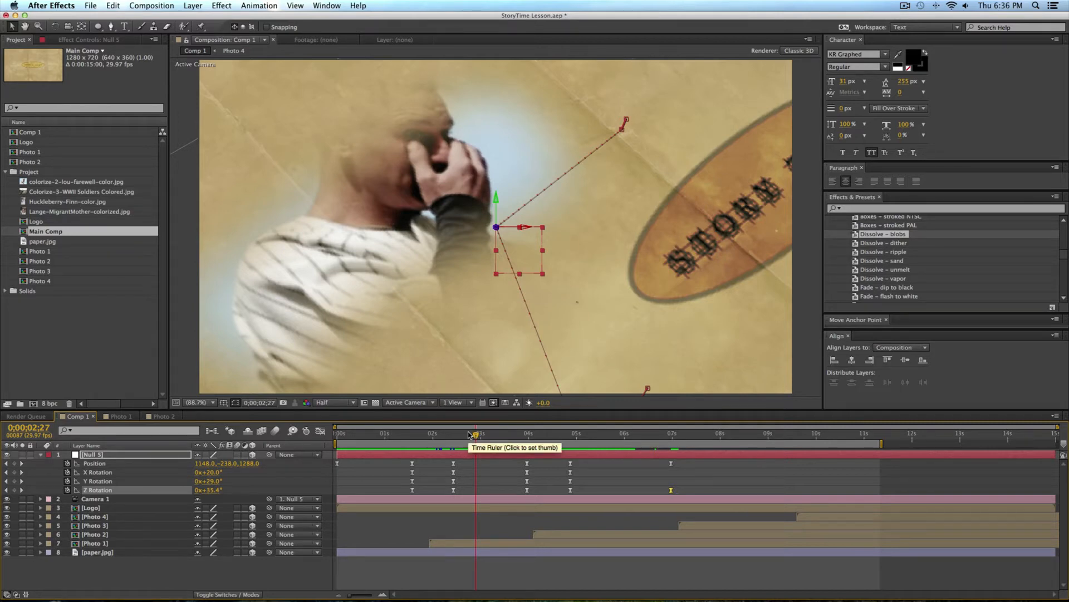
# Step: Switch to Chrome, play the Story Time reference video to study its text and photo layout, and return to After Effects
pyautogui.press('super+Tab')
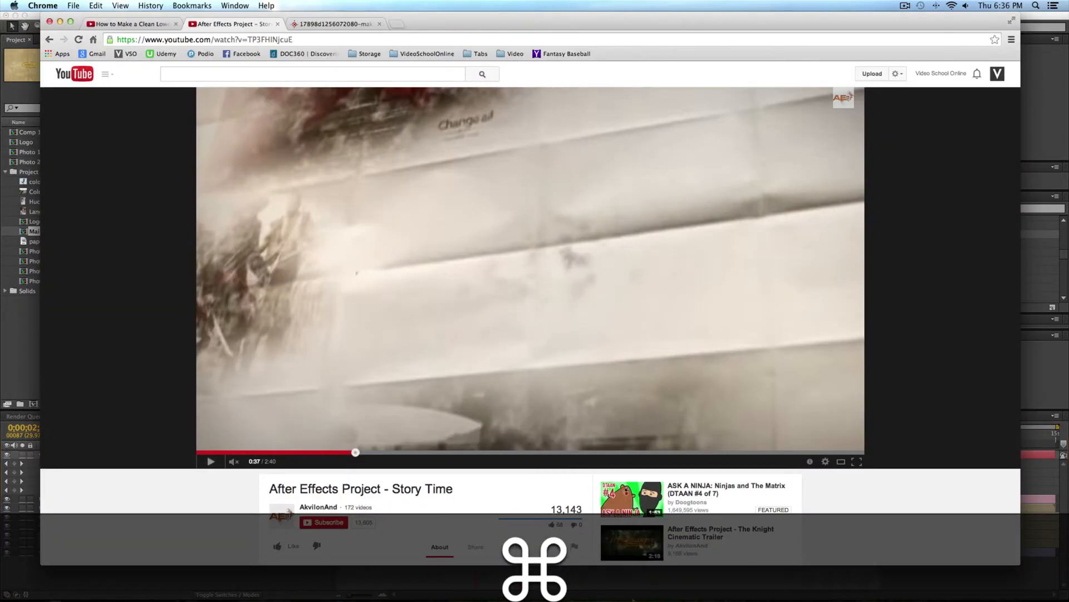
pyautogui.click(205, 460)
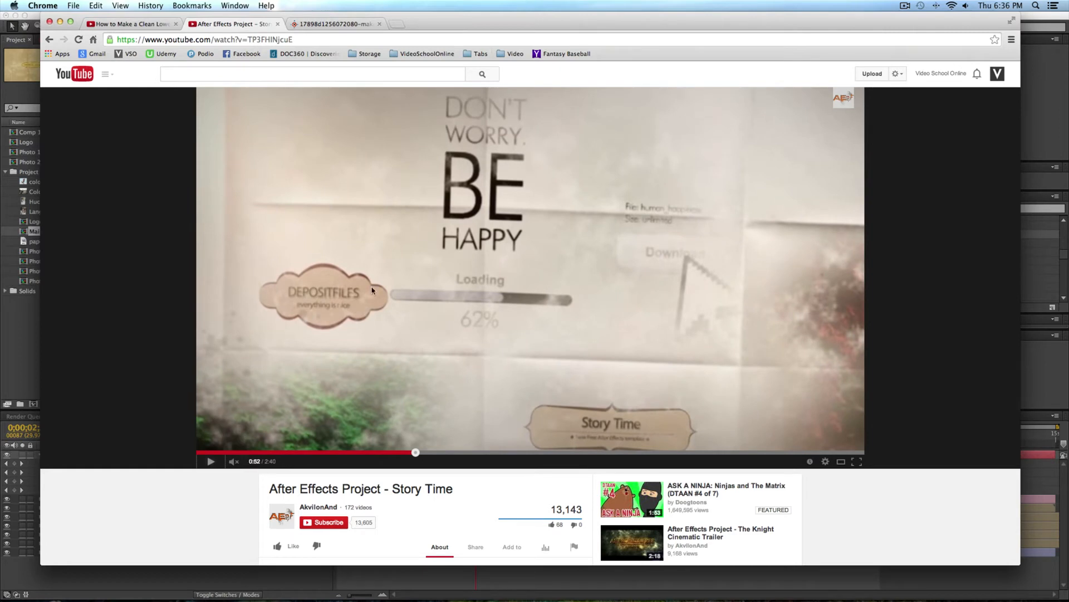
pyautogui.click(10, 337)
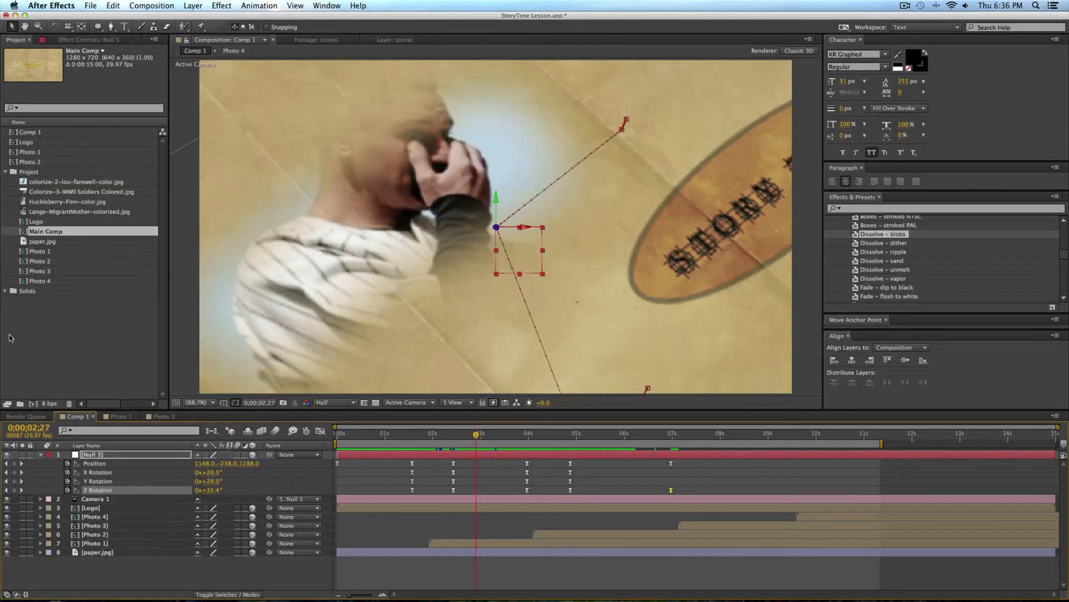
# Step: In the Photo 1 comp, at 0;00;02;12, add a text layer reading "Lou Gehrig" over the photo
pyautogui.click(118, 417)
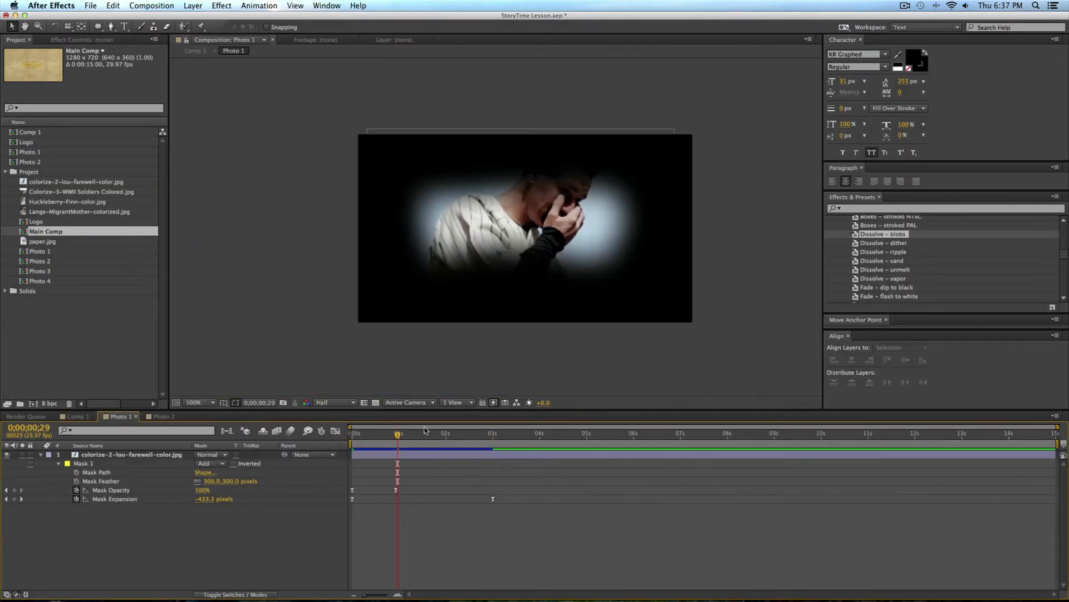
pyautogui.moveTo(394, 448); pyautogui.dragTo(469, 446)
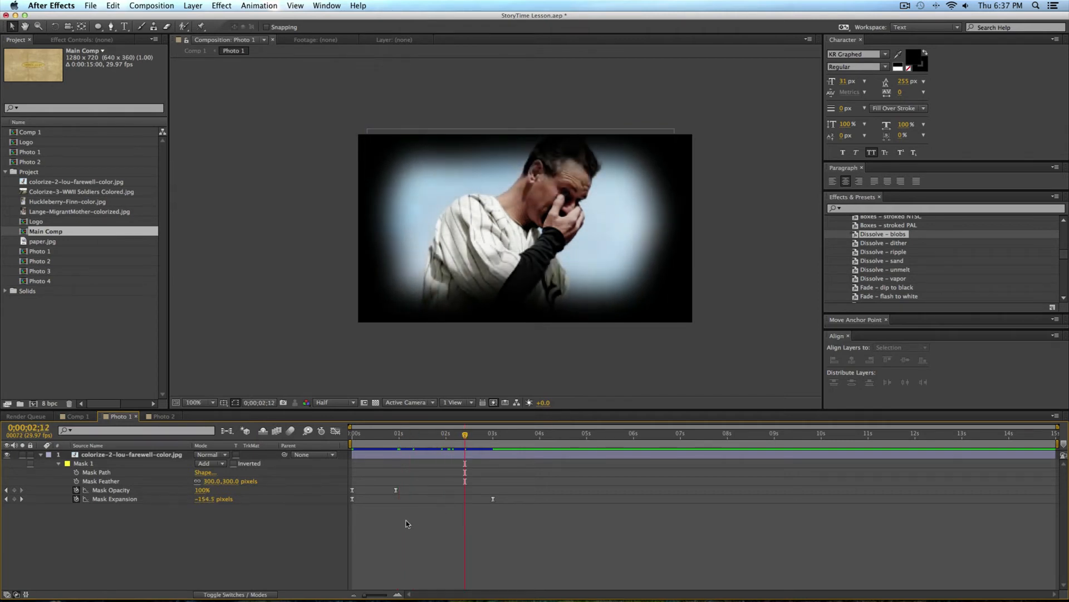
pyautogui.click(504, 236)
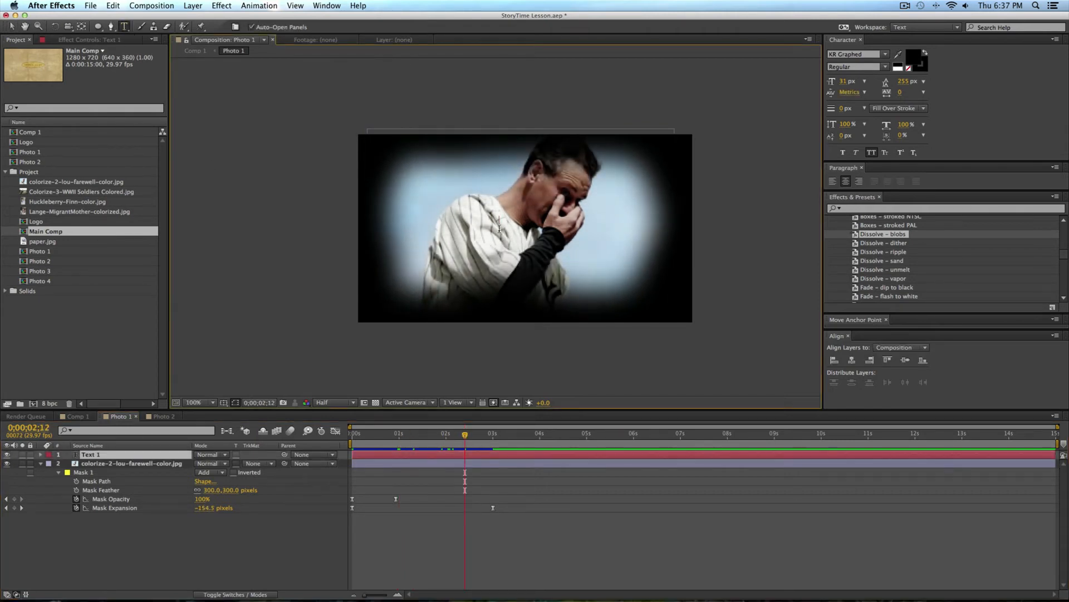
pyautogui.write('Lou Gehrig')
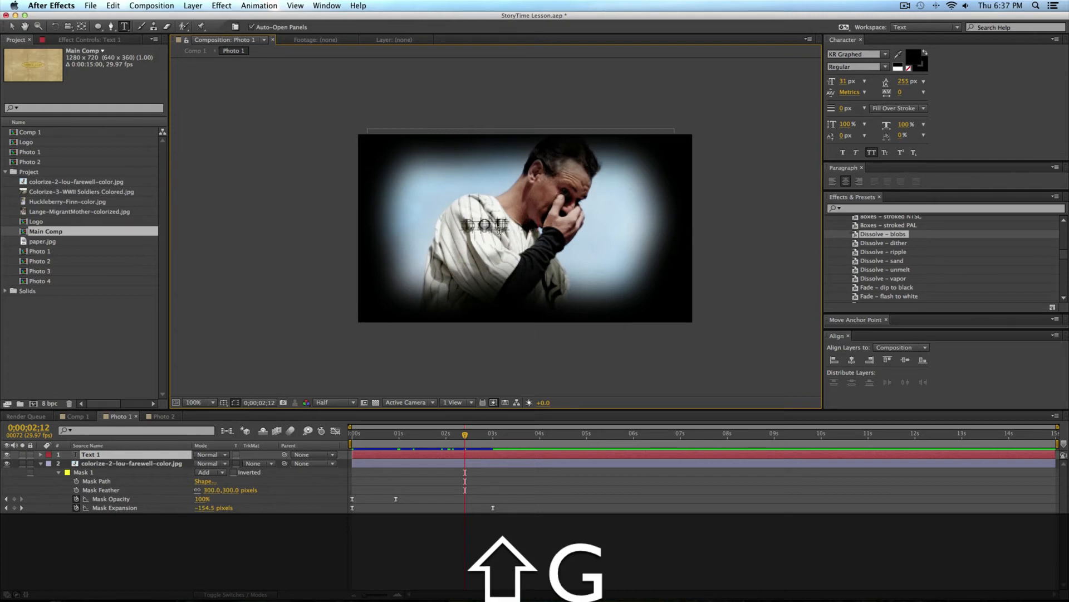
# Step: Set the whole Lou Gehrig text in the Krungthep font with a white fill
pyautogui.press('super+a')
pyautogui.click(862, 55)
pyautogui.press('Down')
pyautogui.press('Down')
pyautogui.press('Up')
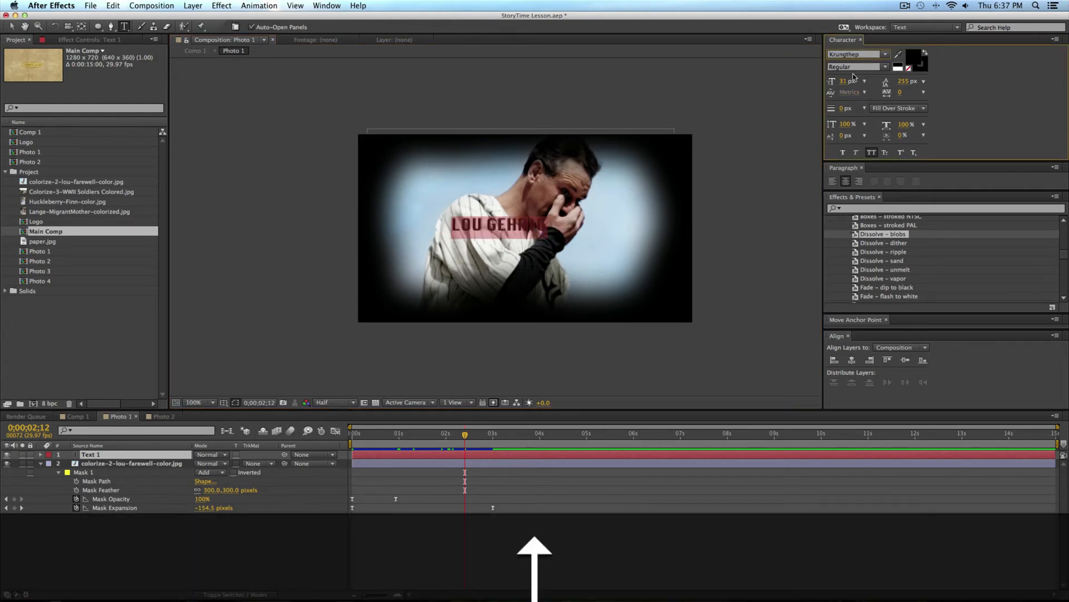
pyautogui.click(909, 62)
pyautogui.moveTo(558, 202); pyautogui.dragTo(508, 139)
pyautogui.press('Return')
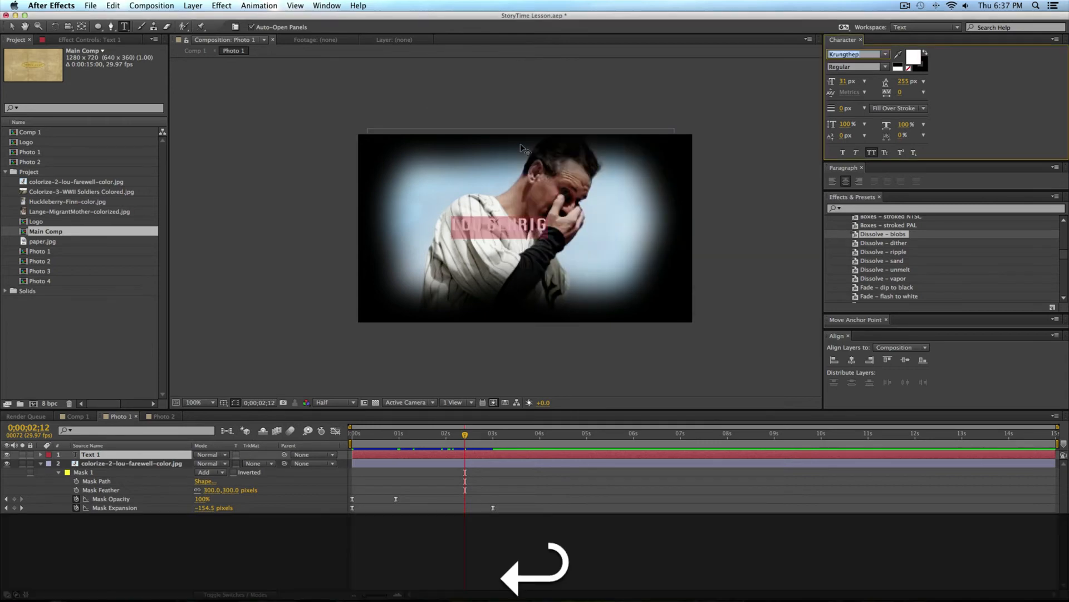
# Step: Enlarge the Lou Gehrig text to 77 px and move it across the middle of the photo
pyautogui.click(12, 26)
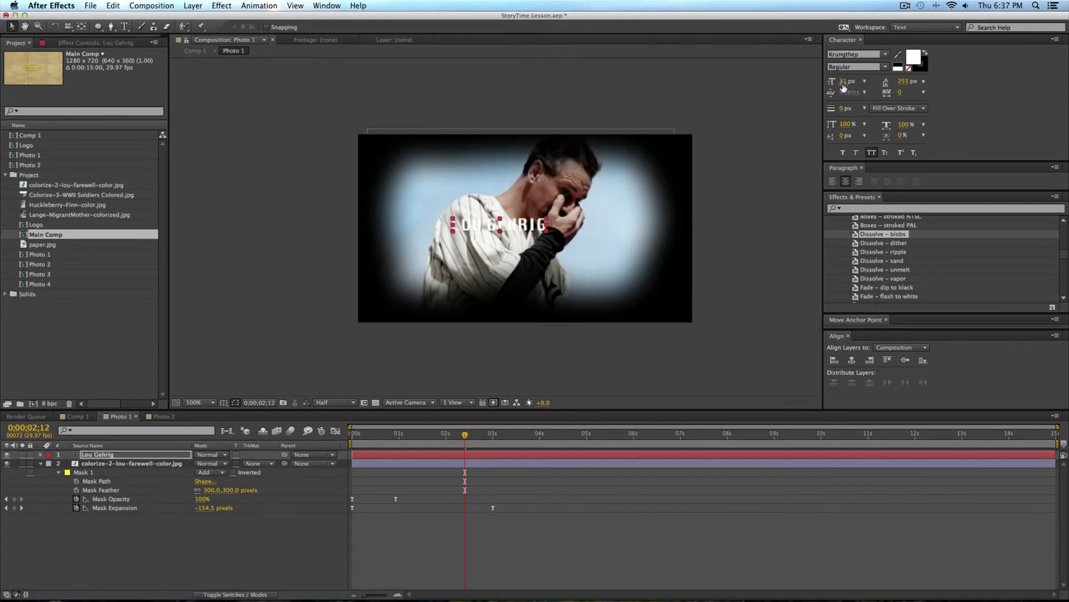
pyautogui.moveTo(843, 84); pyautogui.dragTo(868, 81)
pyautogui.moveTo(587, 203); pyautogui.dragTo(605, 239)
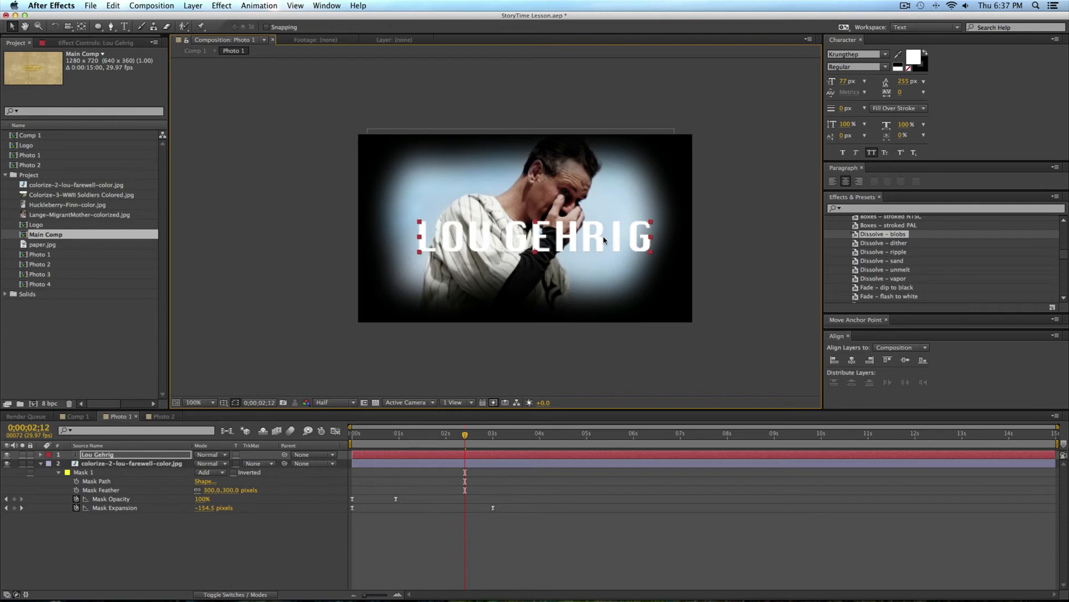
# Step: Fade in the Lou Gehrig text with opacity keyframes from 0% at 0;00;00;00 to 100% shortly before the 1.5-second mark
pyautogui.click(418, 567)
pyautogui.moveTo(420, 438); pyautogui.dragTo(343, 442)
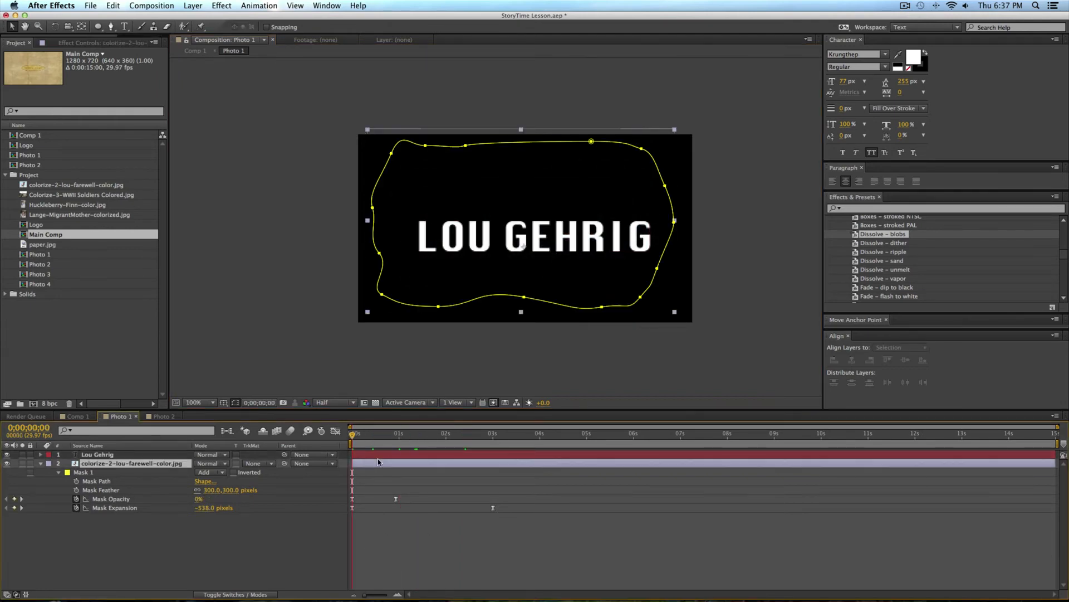
pyautogui.click(377, 462)
pyautogui.press('t')
pyautogui.click(363, 455)
pyautogui.press('t')
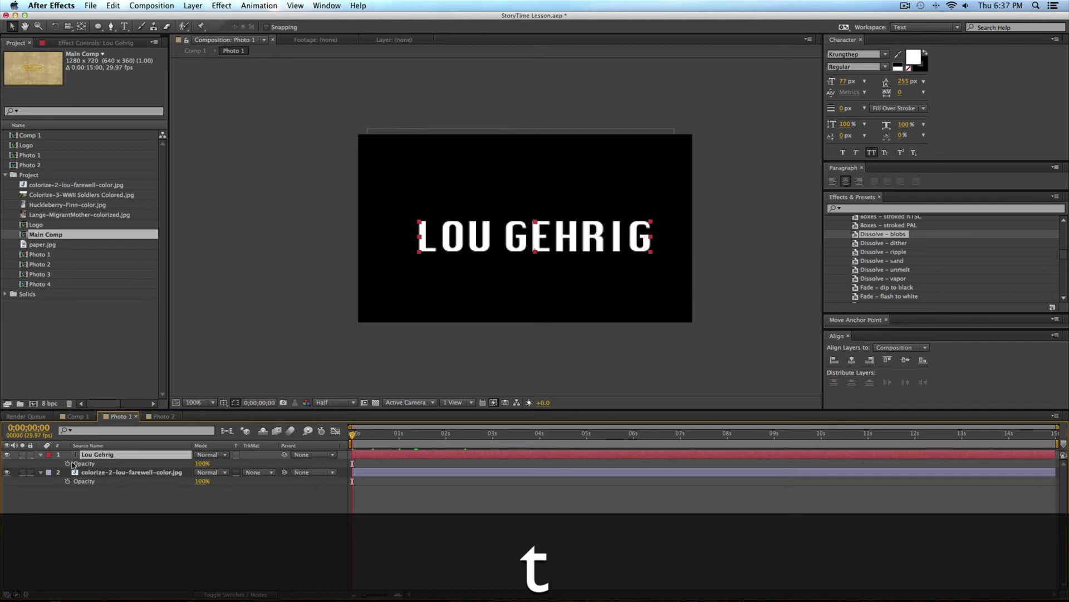
pyautogui.click(68, 463)
pyautogui.moveTo(354, 466); pyautogui.dragTo(429, 460)
pyautogui.moveTo(351, 464); pyautogui.dragTo(396, 468)
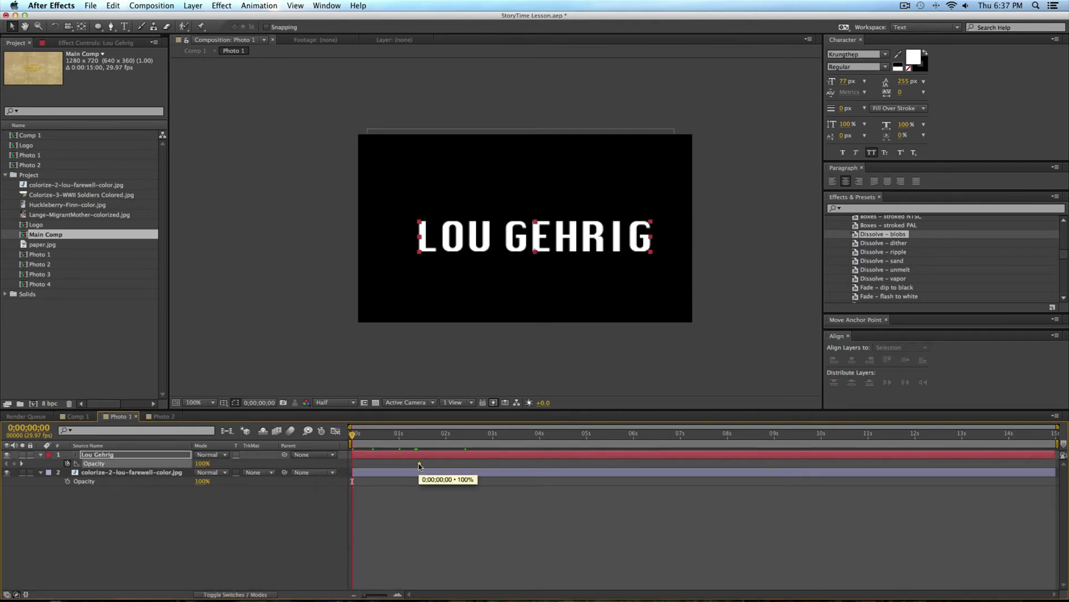
pyautogui.moveTo(202, 463); pyautogui.dragTo(127, 473)
pyautogui.click(336, 494)
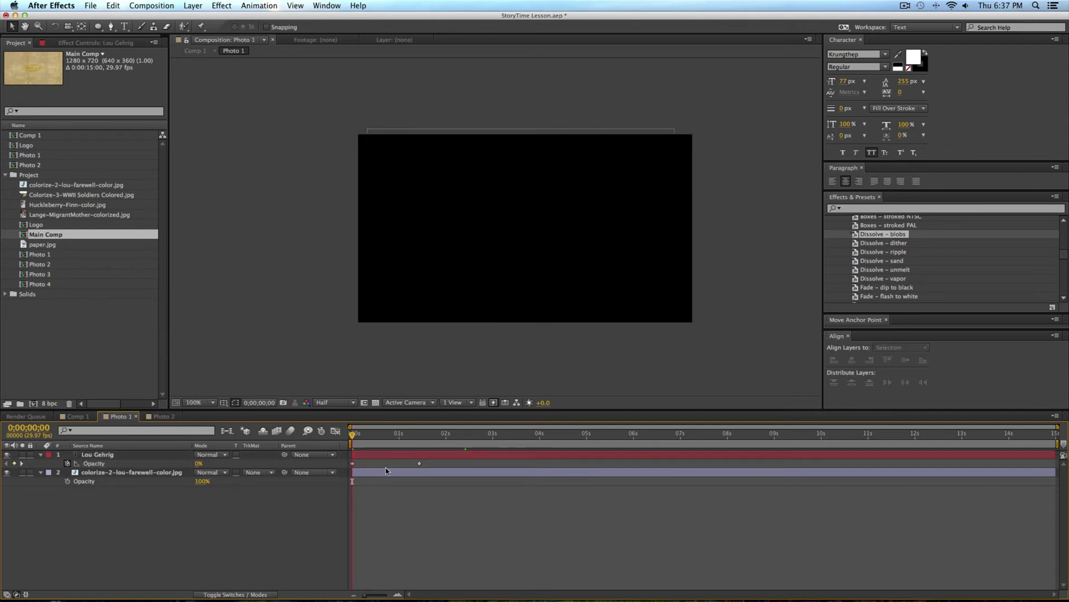
pyautogui.moveTo(362, 434)
pyautogui.mouseDown()
pyautogui.moveTo(405, 435)
pyautogui.moveTo(352, 435)
pyautogui.mouseUp()
# Step: Return to Comp 1 and scrub through the first photo's section to check the text fade-in under the camera move
pyautogui.click(89, 416)
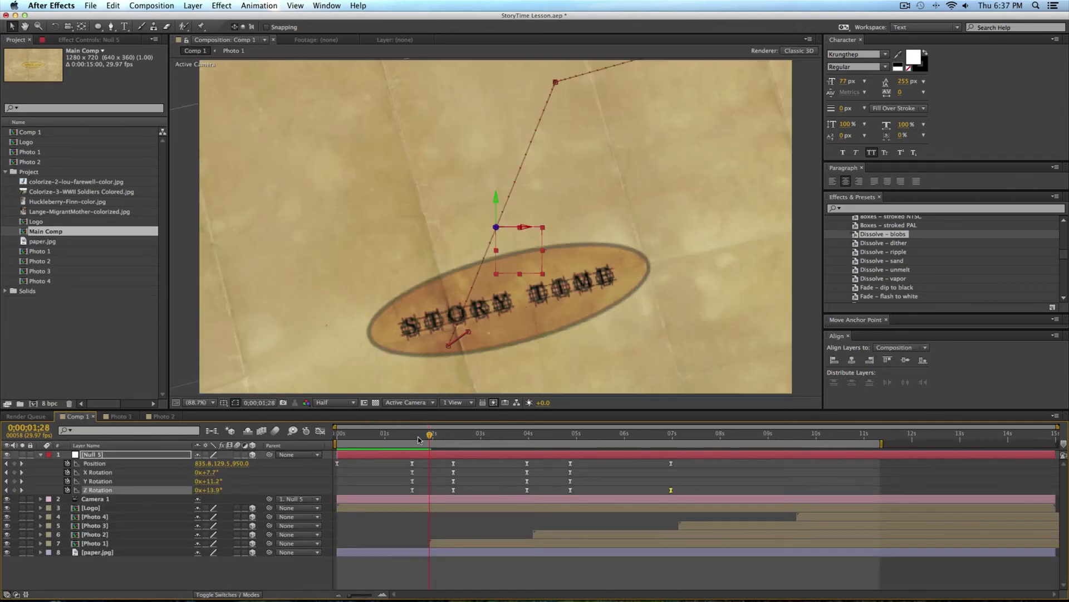
pyautogui.moveTo(435, 438); pyautogui.dragTo(501, 435)
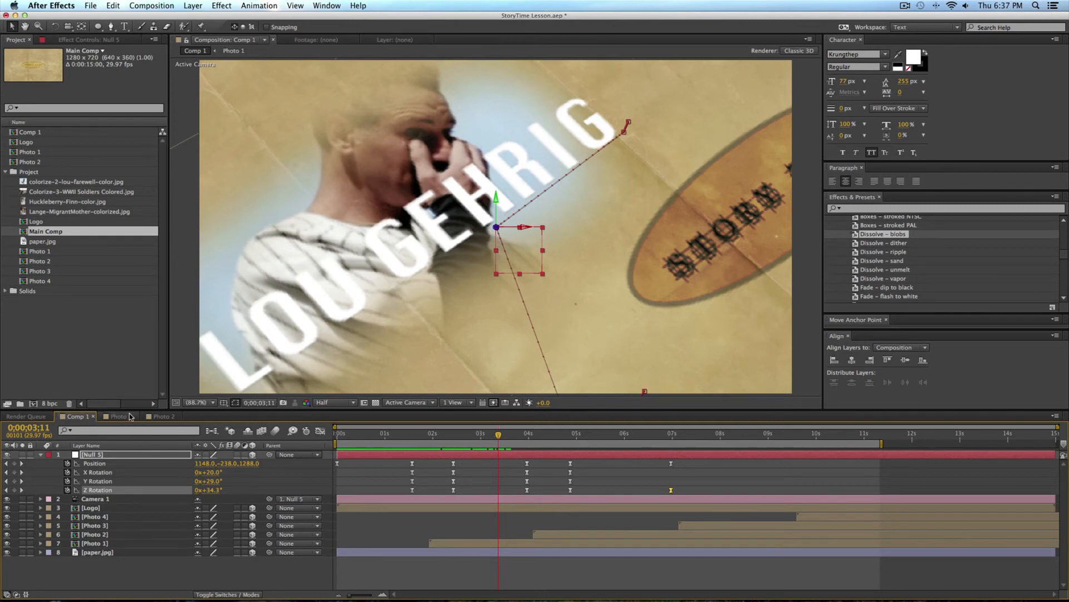
pyautogui.moveTo(498, 436); pyautogui.dragTo(626, 437)
# Step: Switch to Chrome, play more of the Story Time reference video from 0:52, and go back to After Effects
pyautogui.press('super+Tab')
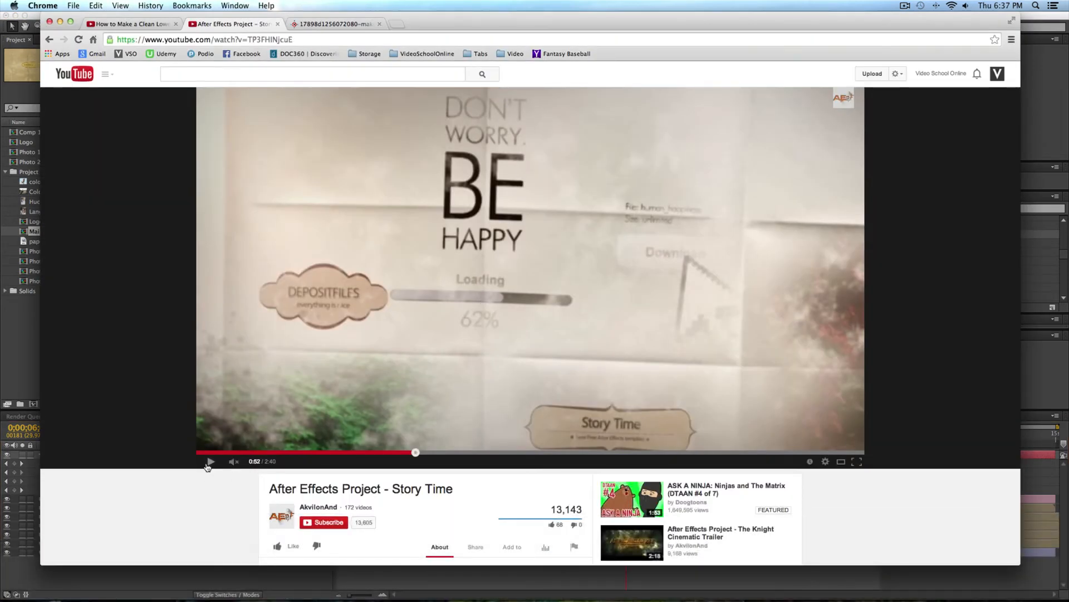
pyautogui.click(211, 462)
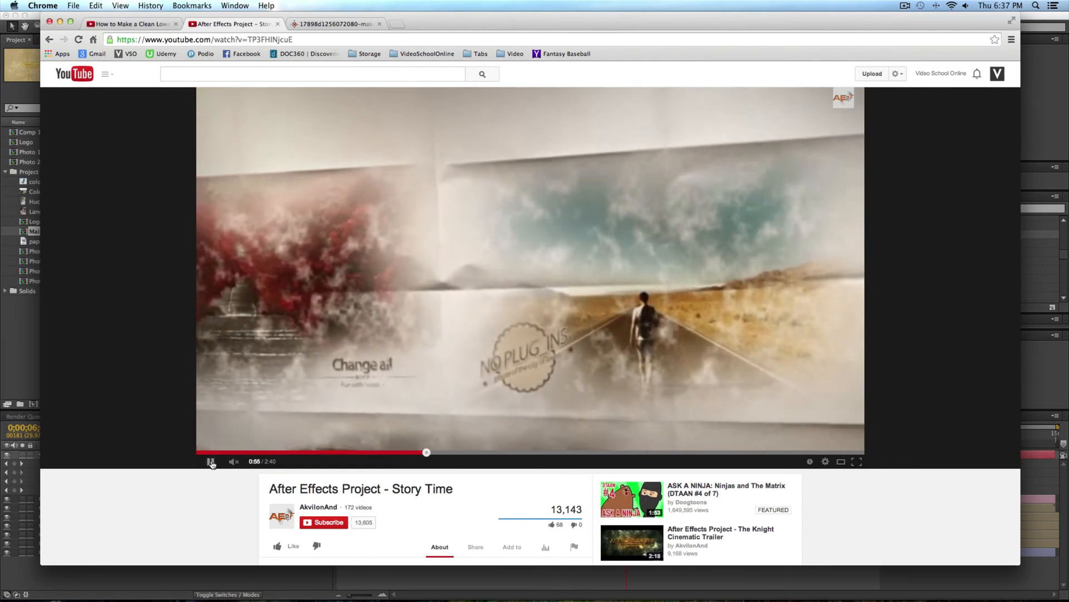
pyautogui.press('super+Tab')
# Step: Review the camera animation in Comp 1 up to 0;00;08;05 and look at the whole scene from far out
pyautogui.moveTo(449, 440); pyautogui.dragTo(728, 442)
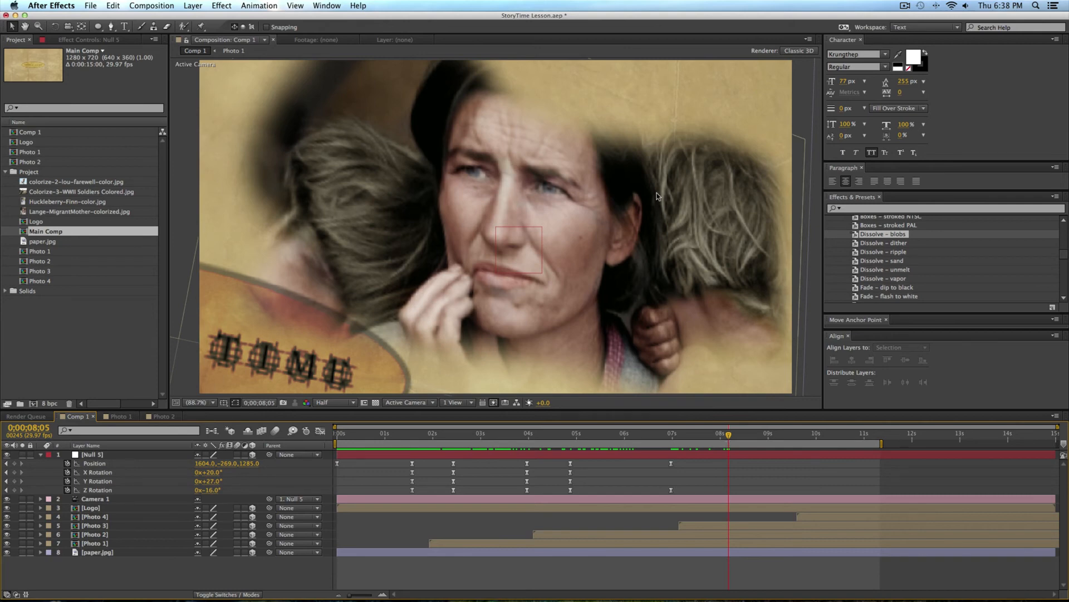
pyautogui.scroll(-10, 659, 197)
pyautogui.moveTo(638, 435); pyautogui.dragTo(653, 435)
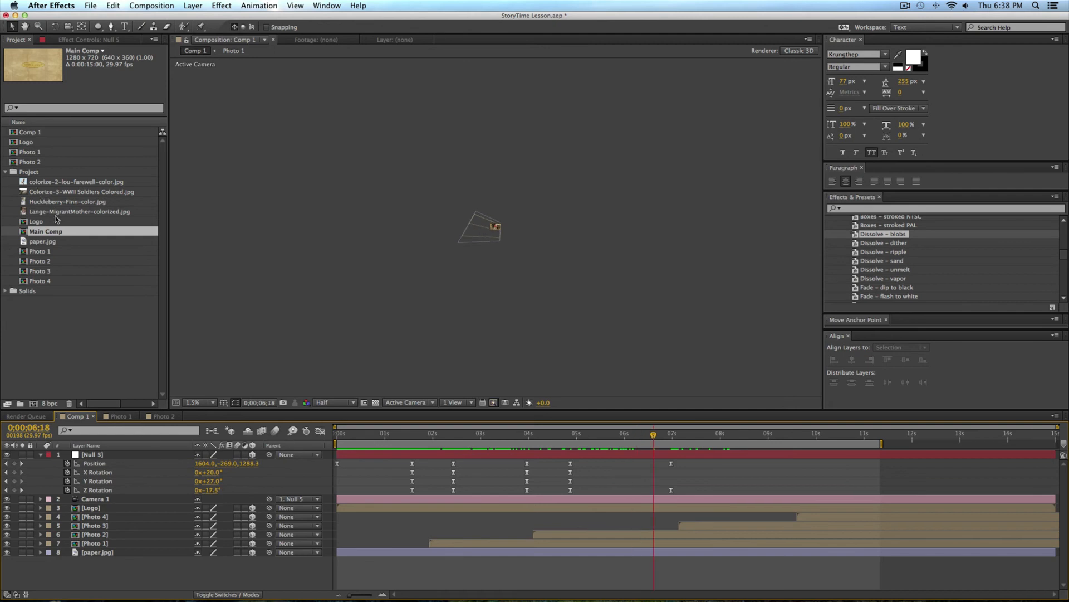
# Step: Open the finished Main Comp and scrub through its camera keyframes and photo reveals up to 0:00:09:00
pyautogui.doubleClick(27, 232)
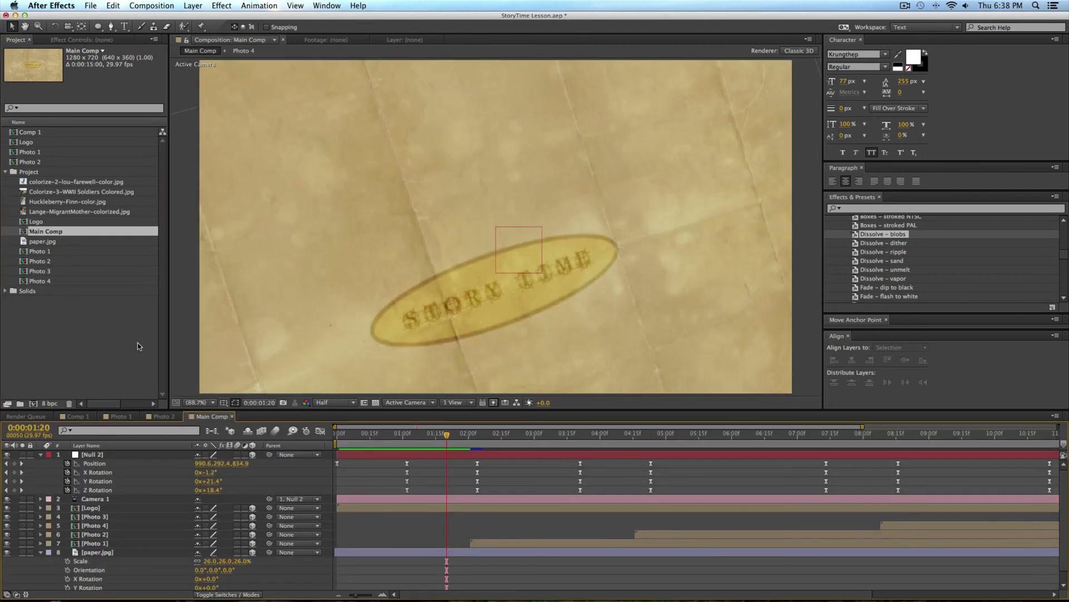
pyautogui.moveTo(379, 445); pyautogui.dragTo(900, 472)
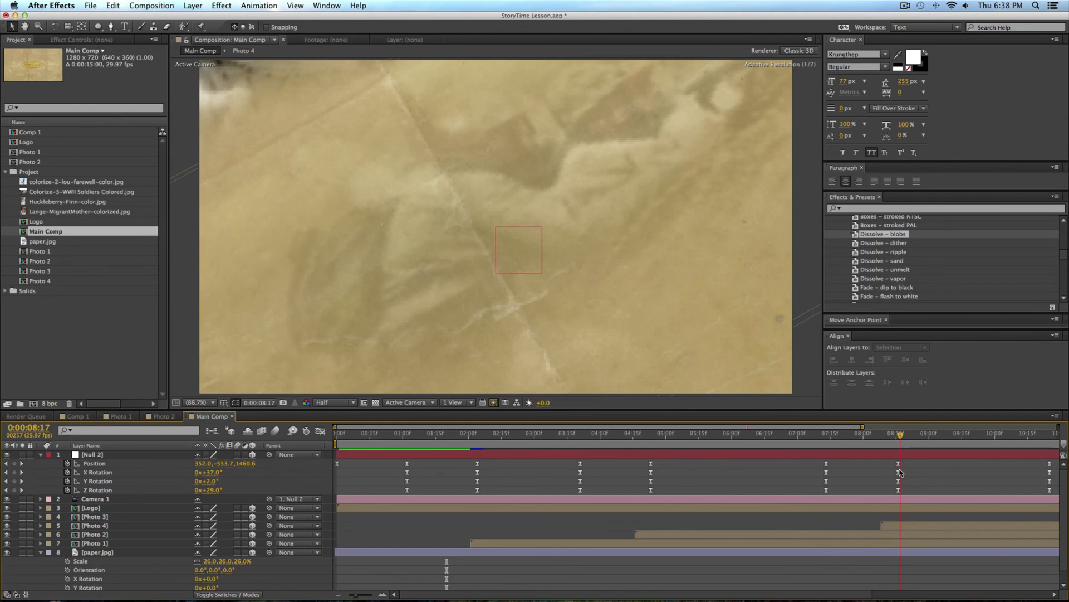
pyautogui.moveTo(901, 472)
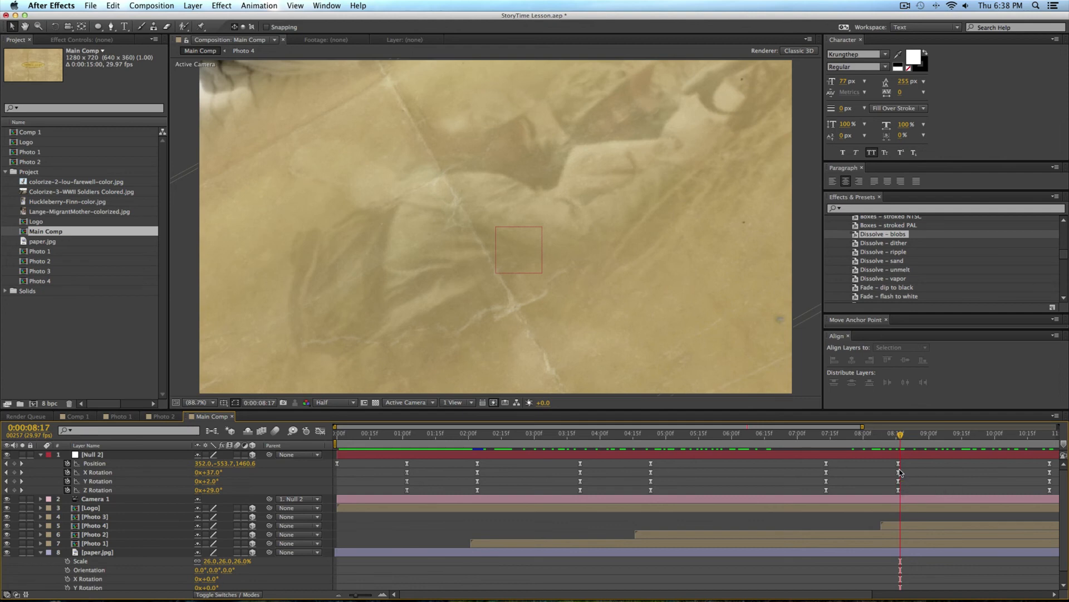
pyautogui.moveTo(709, 433); pyautogui.dragTo(929, 439)
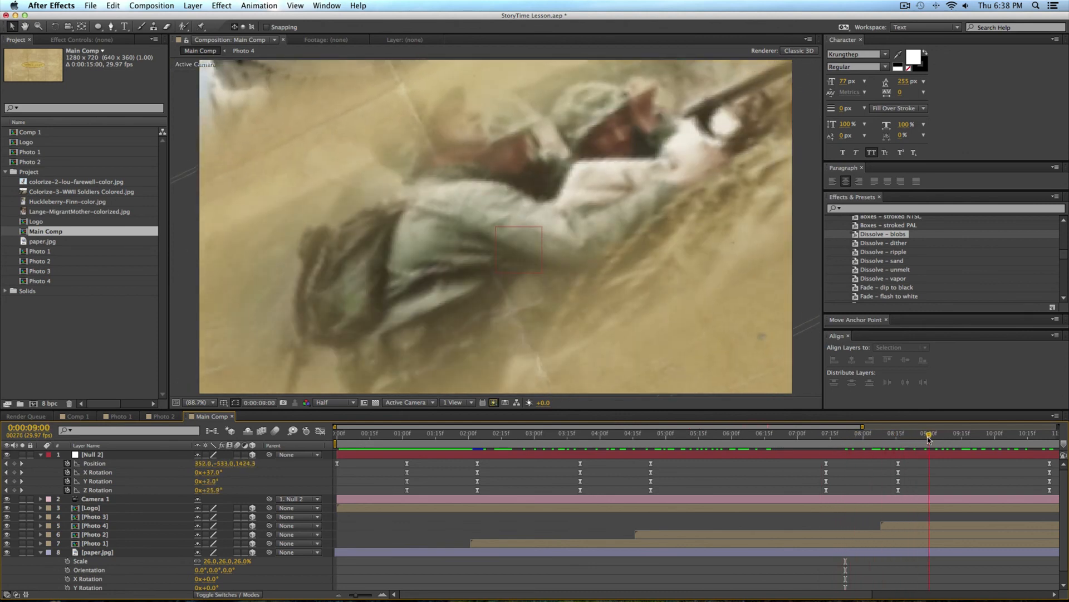